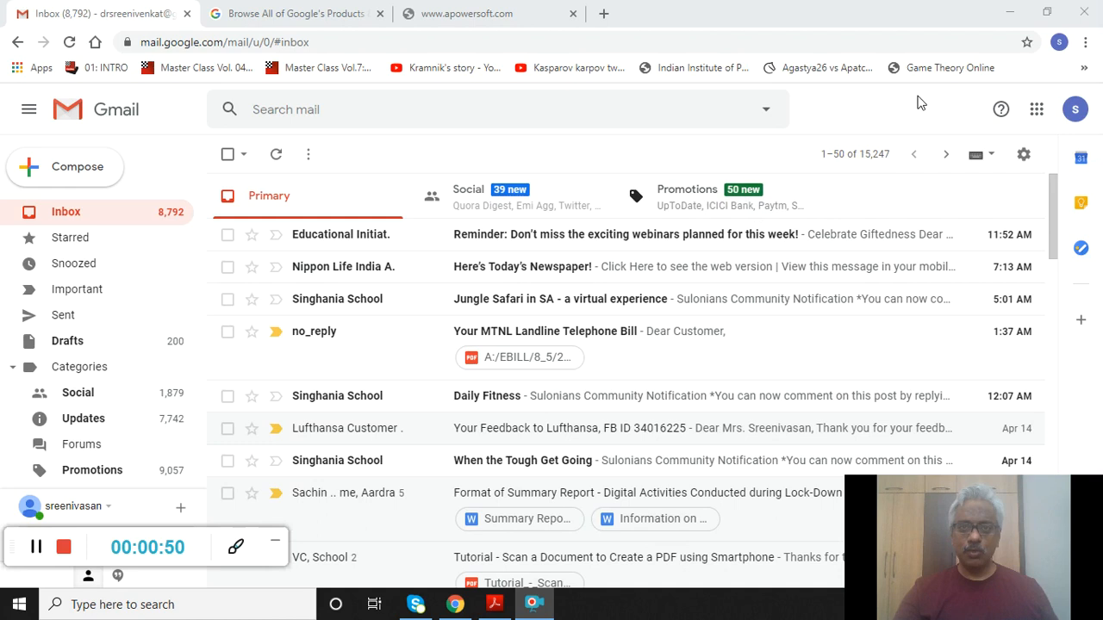
- Find Forms on Google's All products page and open its landing page in a new tab
{"action": "left_click", "coordinate": [1034, 112]}
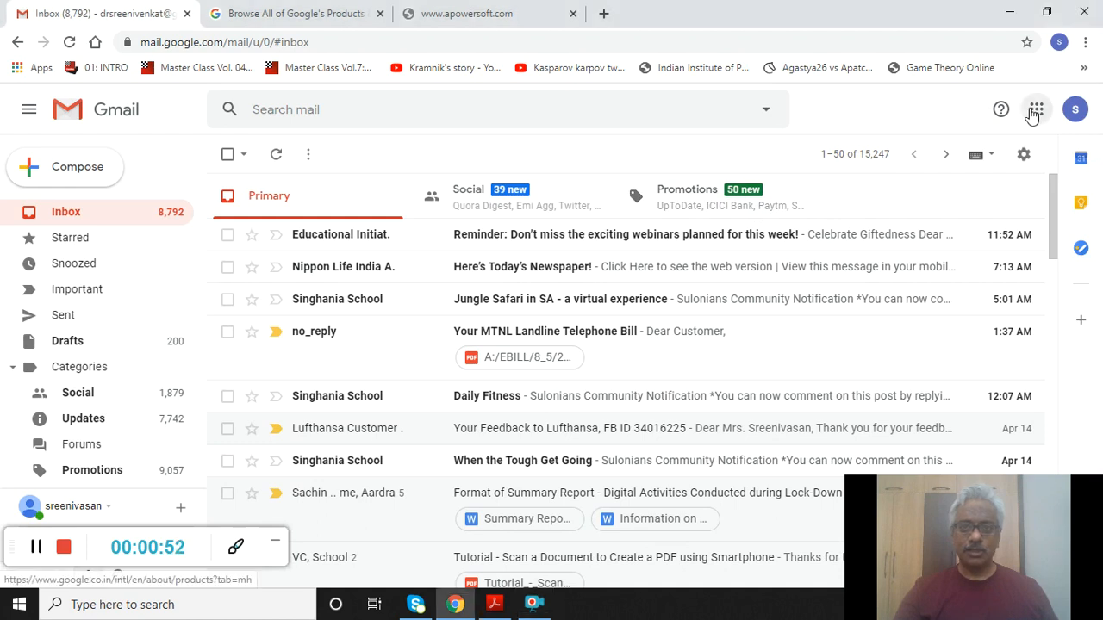
{"action": "left_click", "coordinate": [1032, 114]}
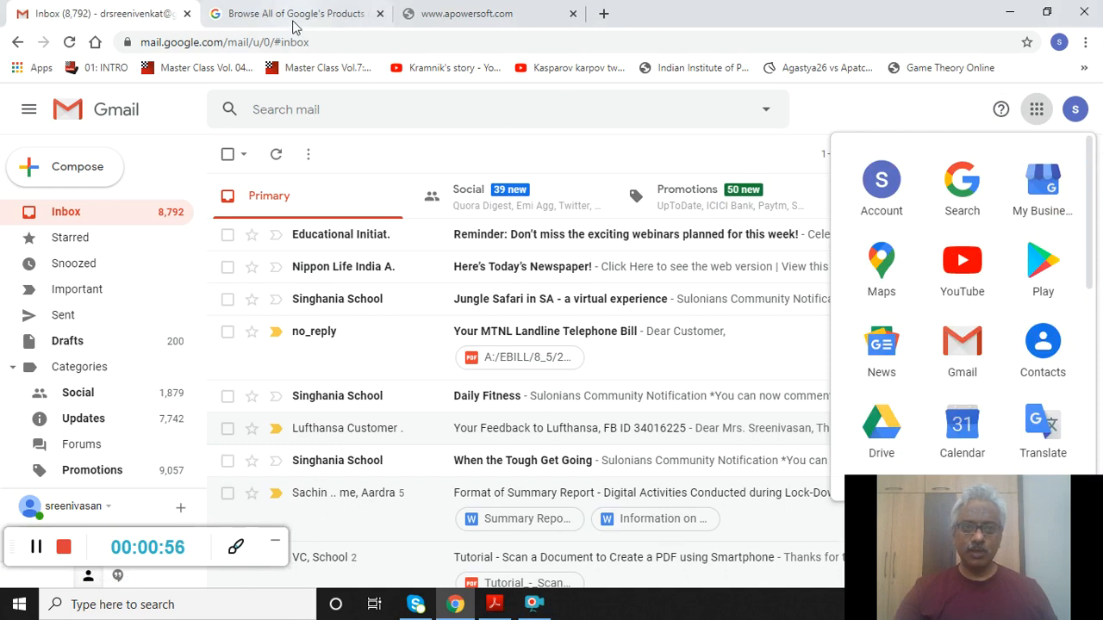
{"action": "left_click", "coordinate": [291, 15]}
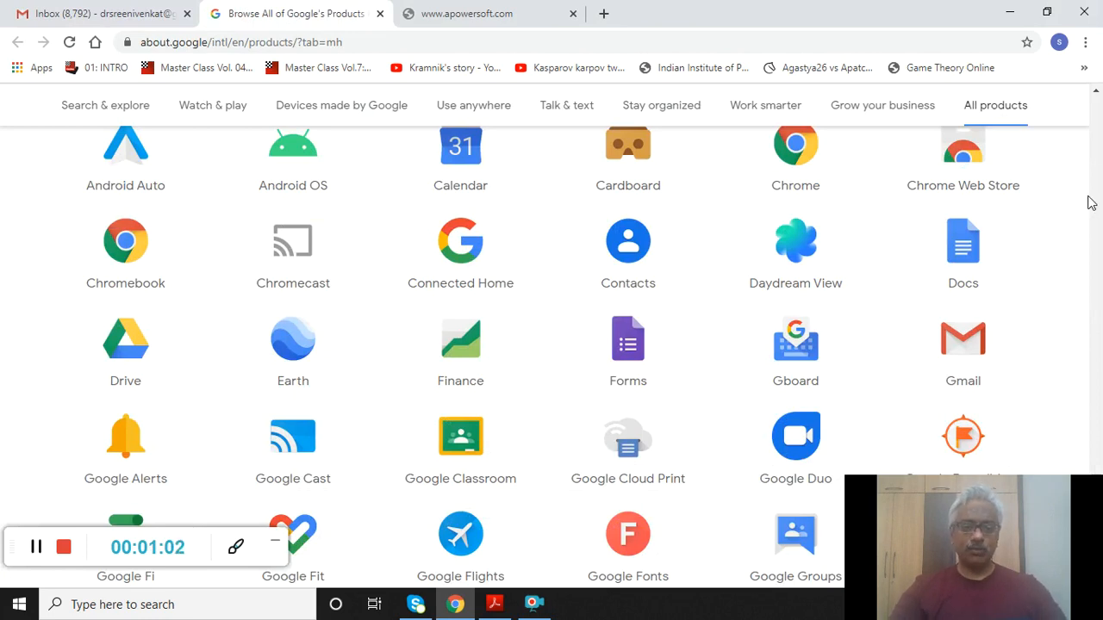
{"action": "key", "text": "ctrl+f"}
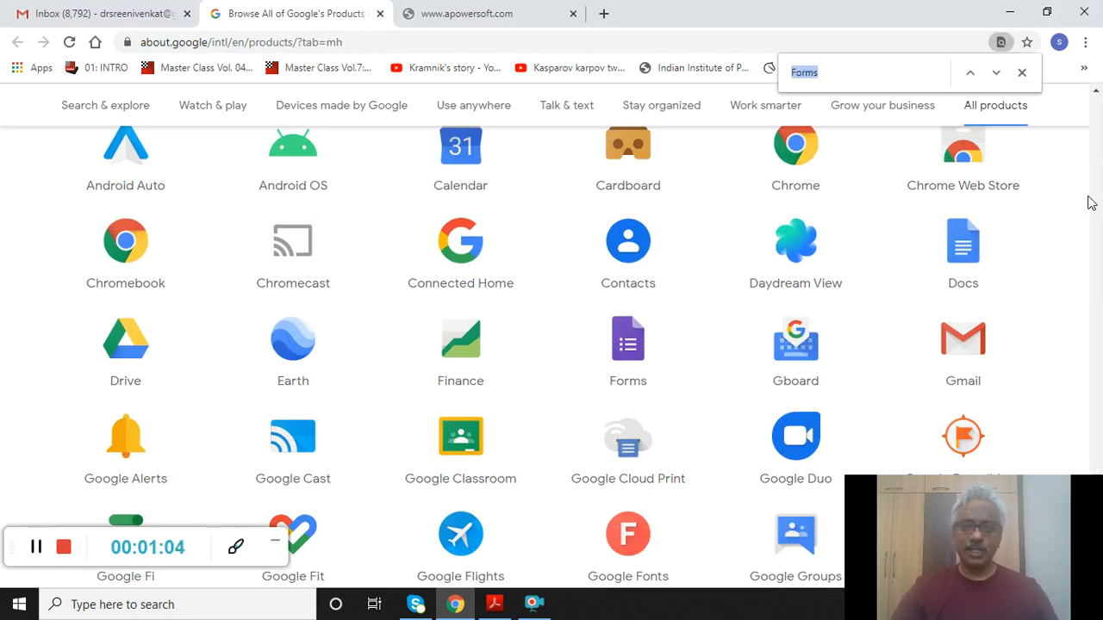
{"action": "key", "text": "Return"}
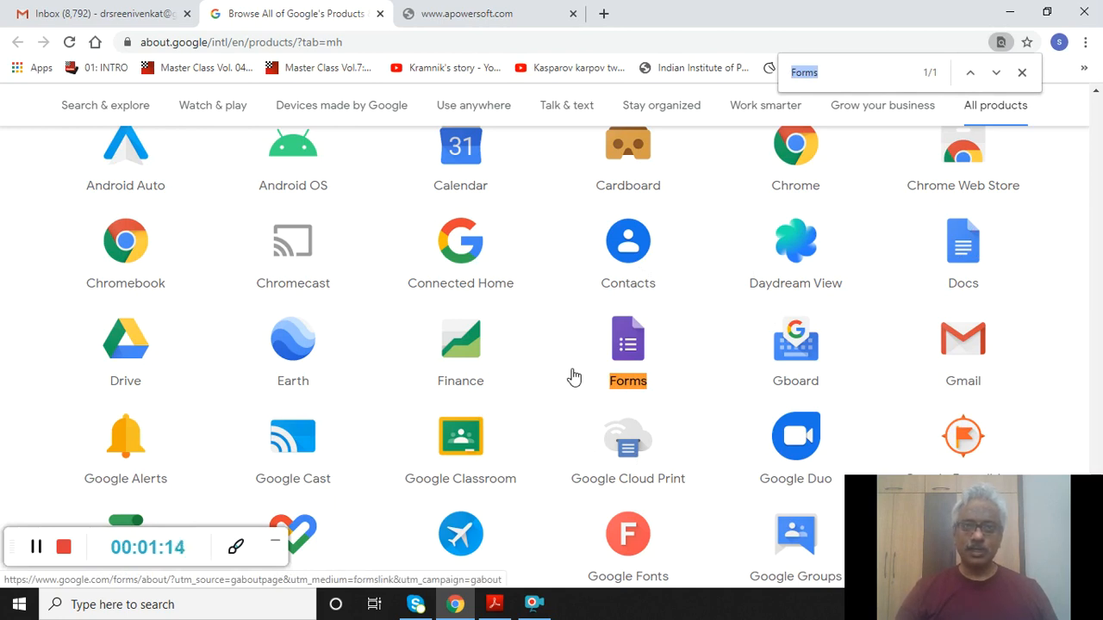
{"action": "left_click", "coordinate": [629, 346]}
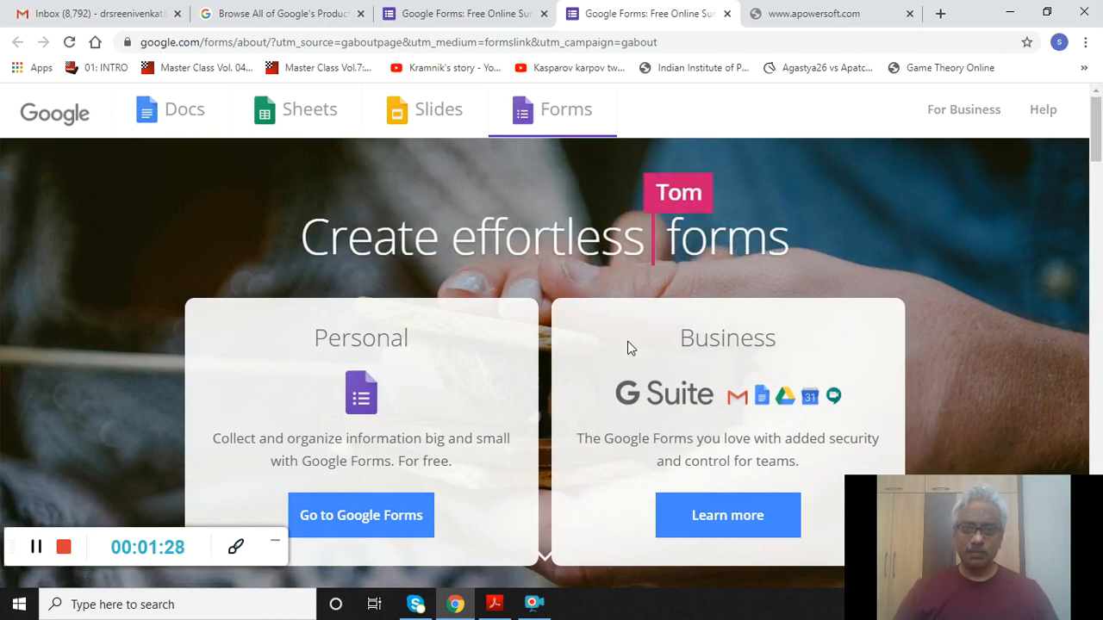
- Go from the Forms landing page to the Google Forms home page
{"action": "left_click", "coordinate": [349, 519]}
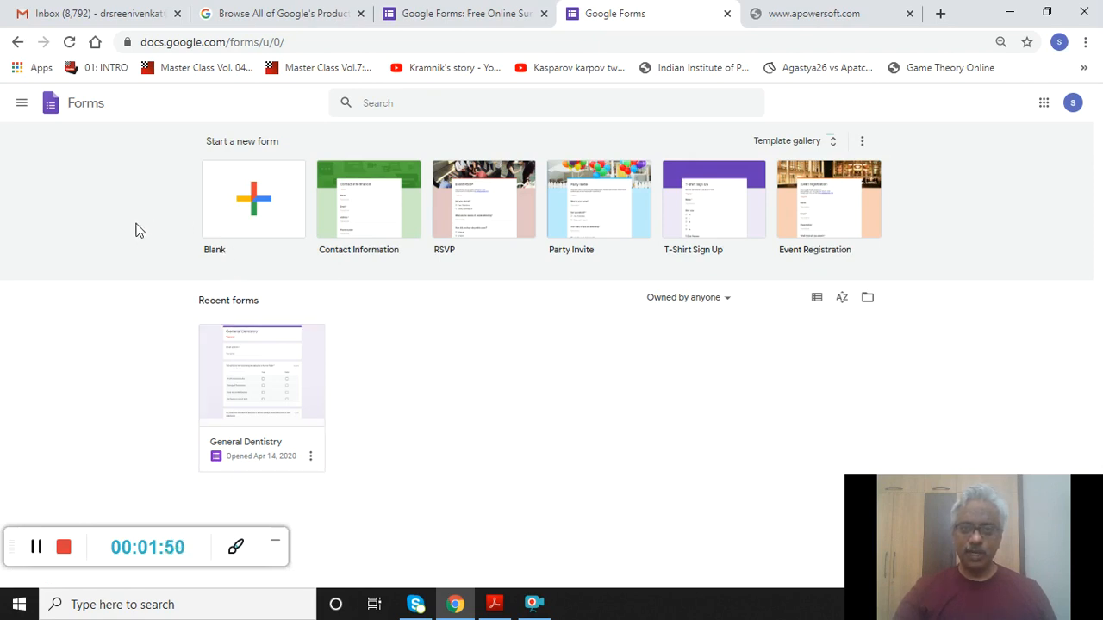
- Create a new blank form and select its 'Untitled form' title
{"action": "left_click", "coordinate": [284, 200]}
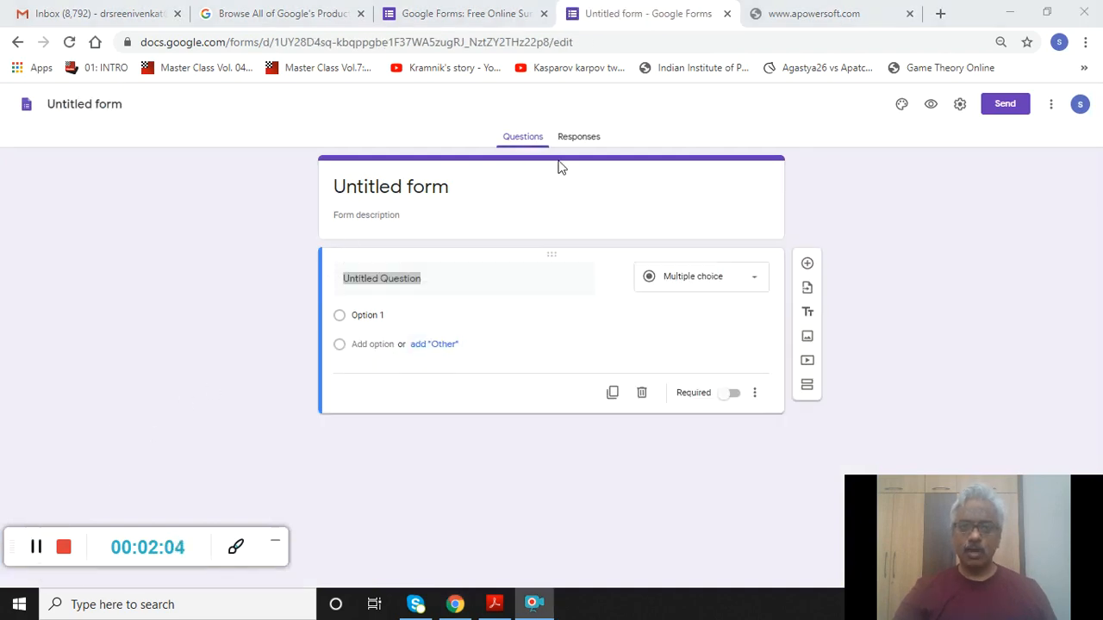
{"action": "left_click", "coordinate": [378, 186]}
{"action": "left_click", "coordinate": [377, 186]}
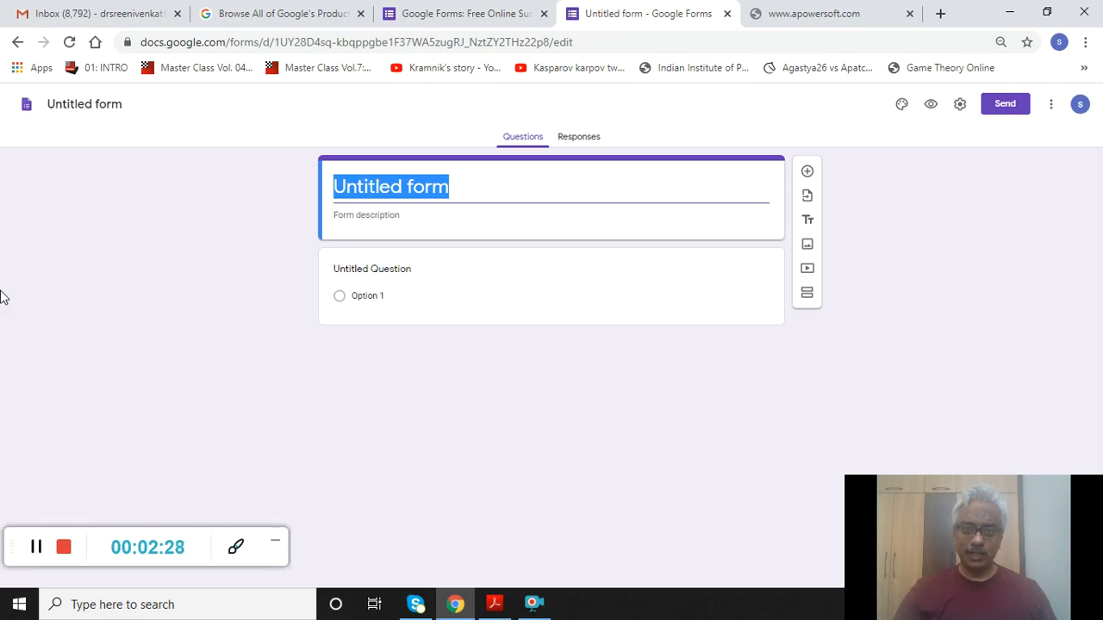
{"action": "left_click", "coordinate": [32, 544]}
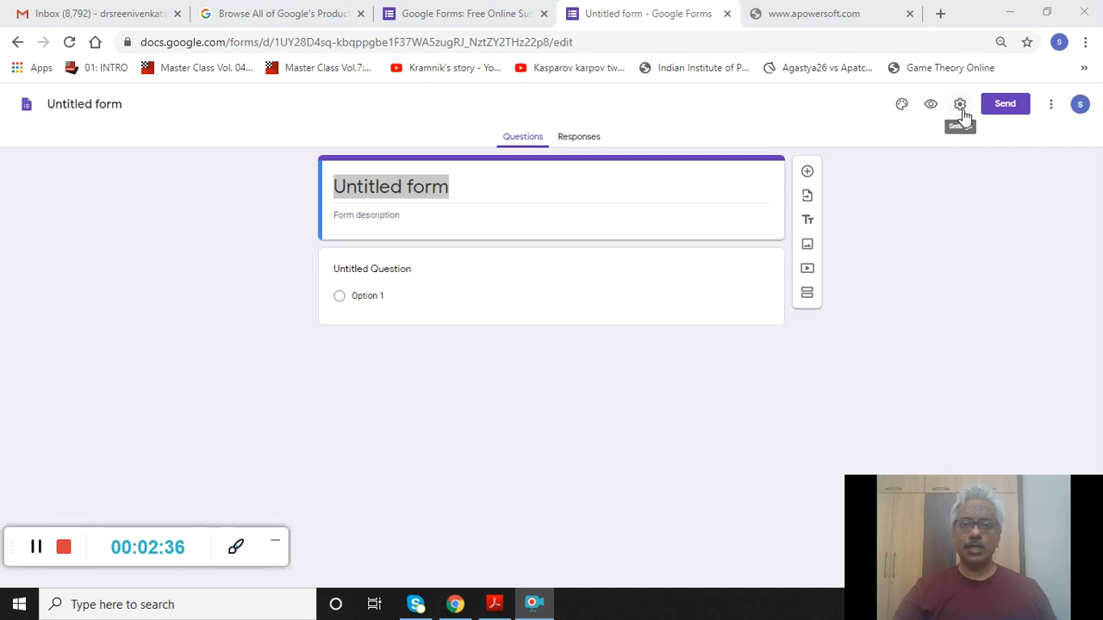
- In General settings, leave 'Collect email addresses' and 'Limit to 1 response' both off
{"action": "left_click", "coordinate": [960, 104]}
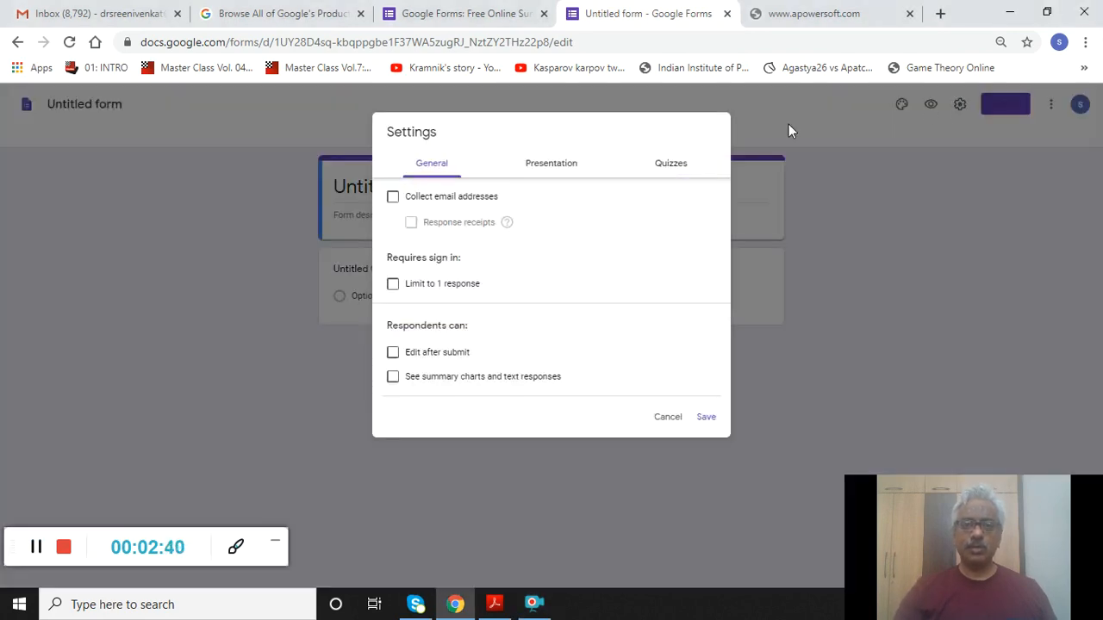
{"action": "mouse_move", "coordinate": [504, 230]}
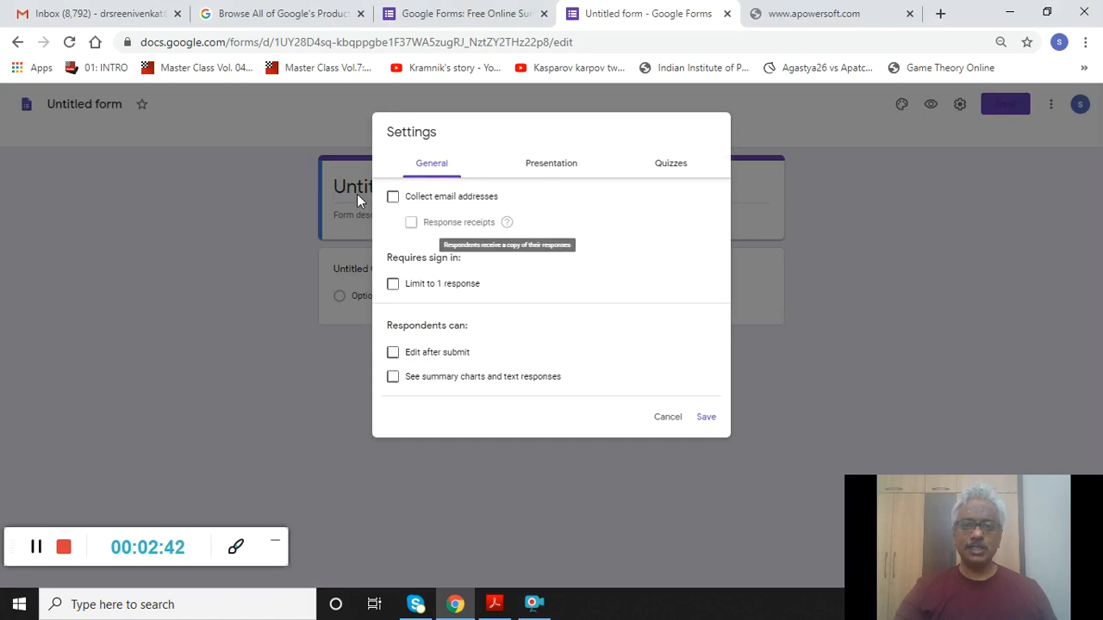
{"action": "left_click", "coordinate": [393, 197]}
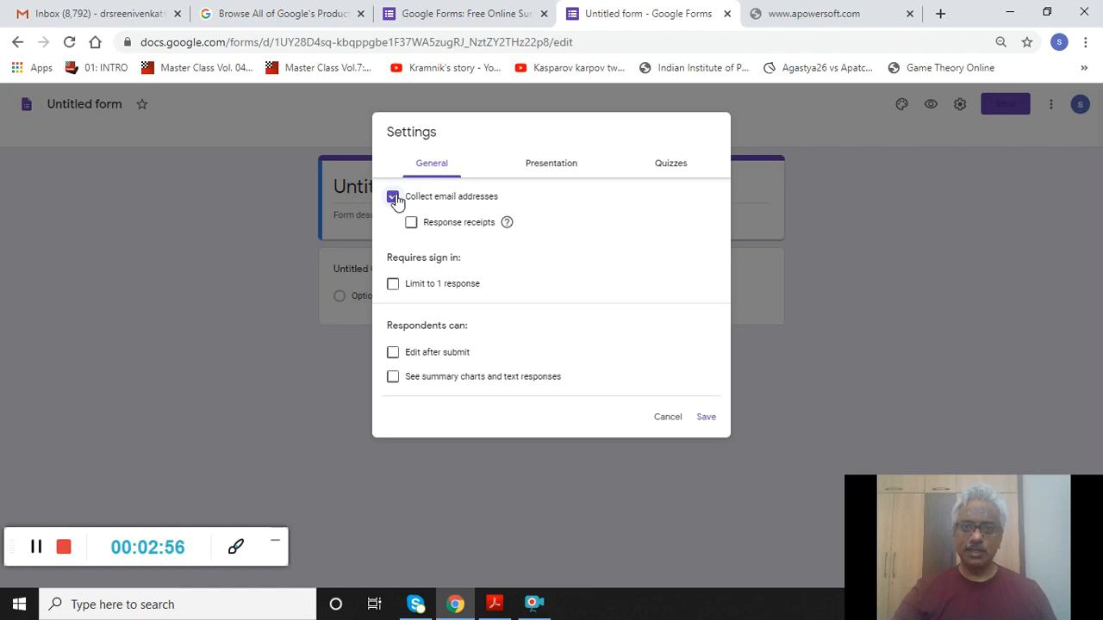
{"action": "left_click", "coordinate": [395, 196]}
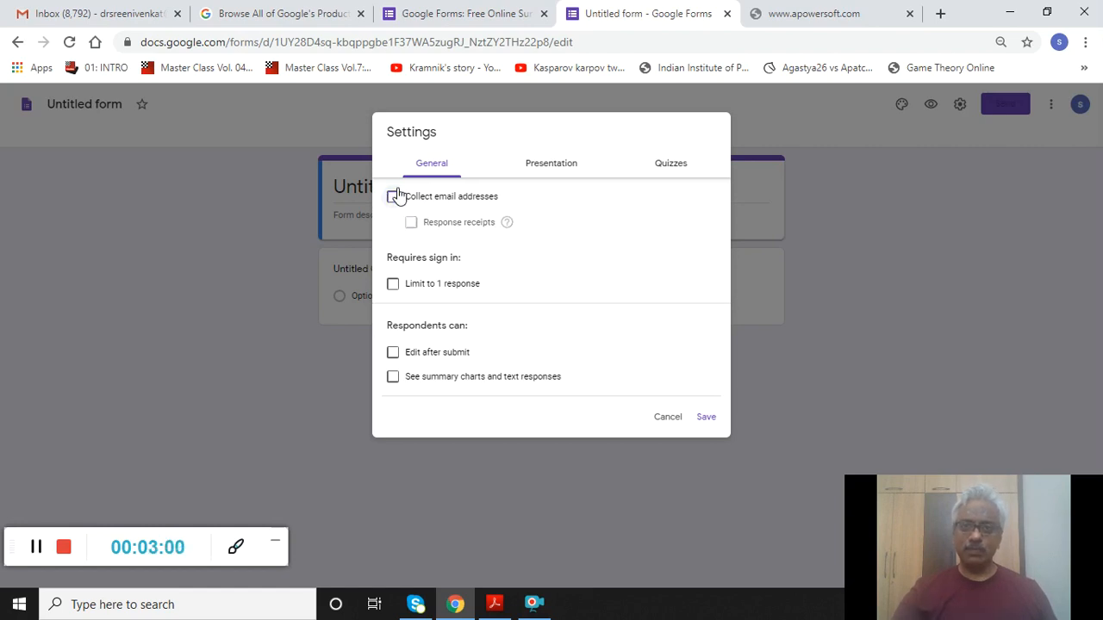
{"action": "left_click", "coordinate": [393, 286]}
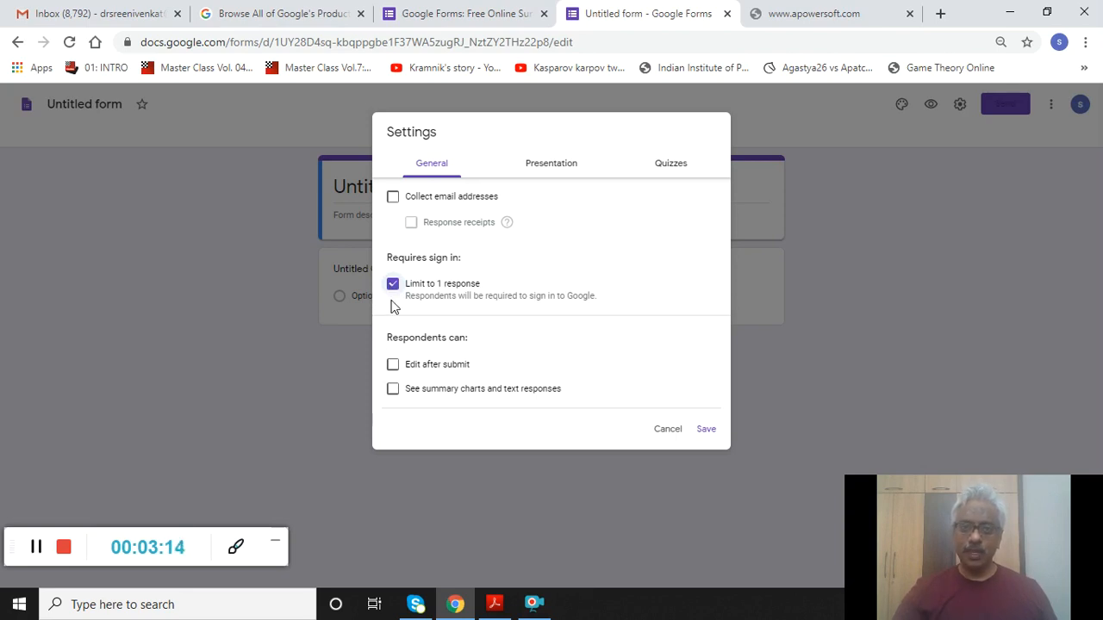
{"action": "left_click", "coordinate": [393, 284]}
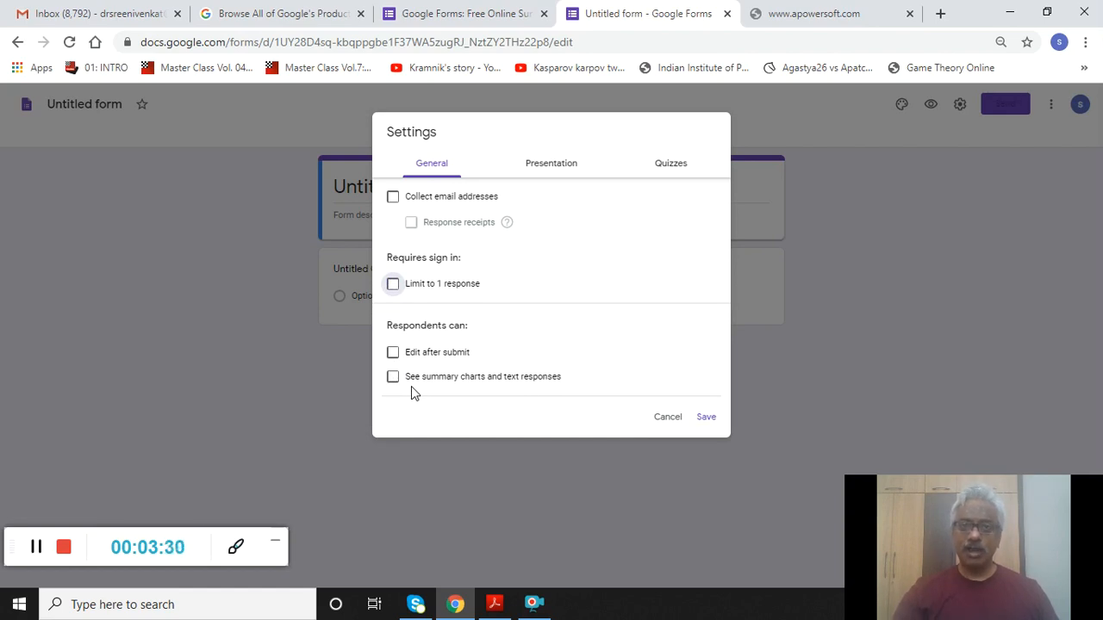
{"action": "left_click", "coordinate": [36, 548]}
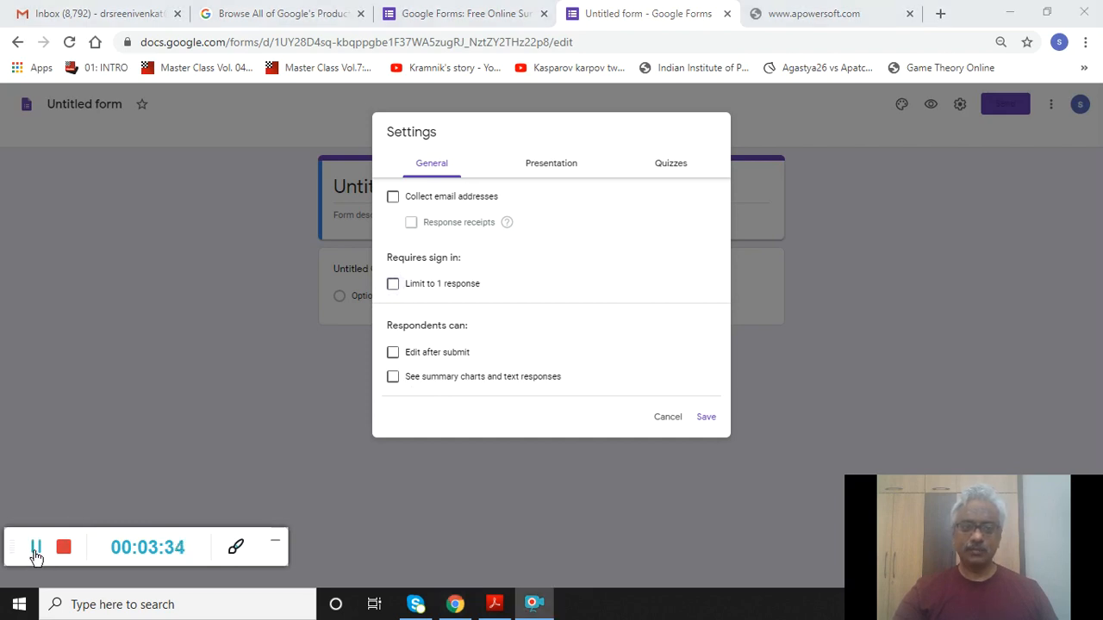
- In Presentation settings, hide the submit-another-response link and turn on Shuffle question order
{"action": "left_click", "coordinate": [565, 176]}
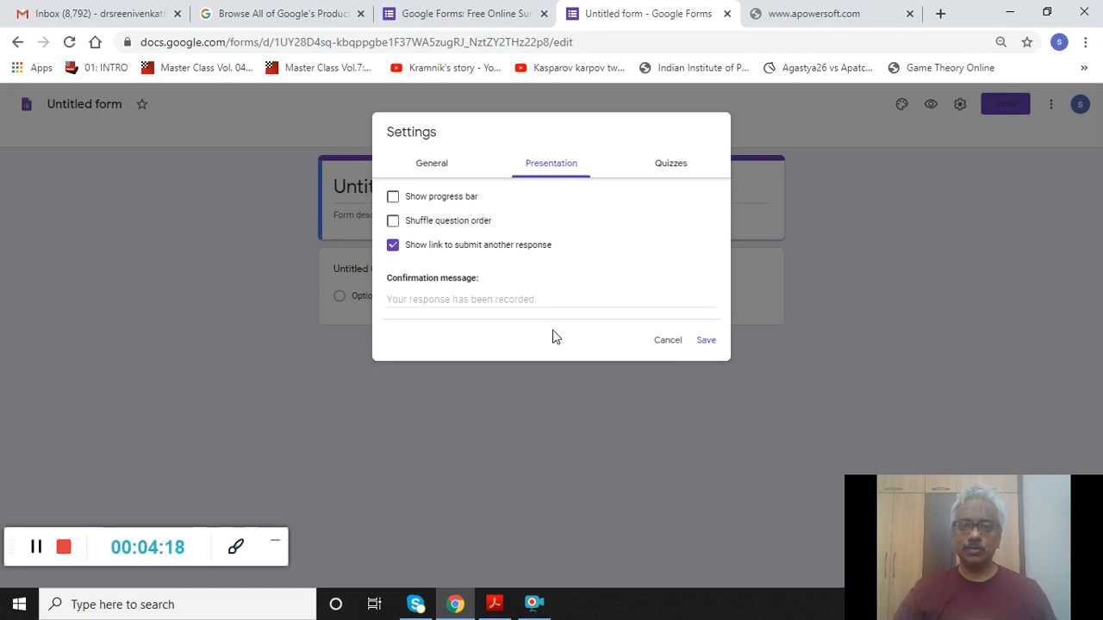
{"action": "left_click", "coordinate": [395, 250]}
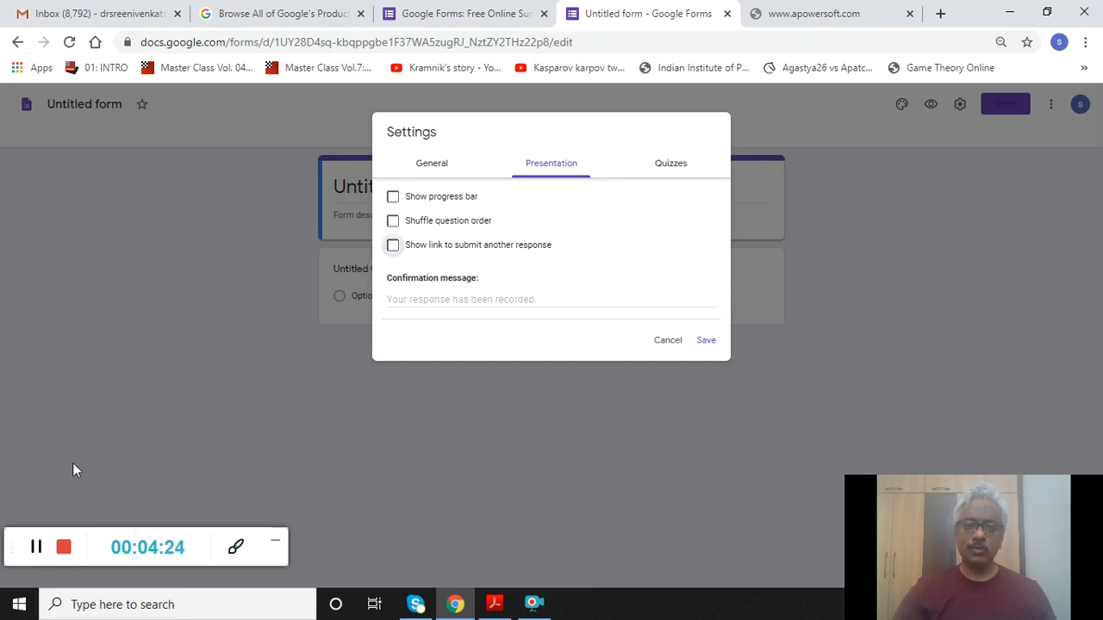
{"action": "left_click", "coordinate": [34, 549]}
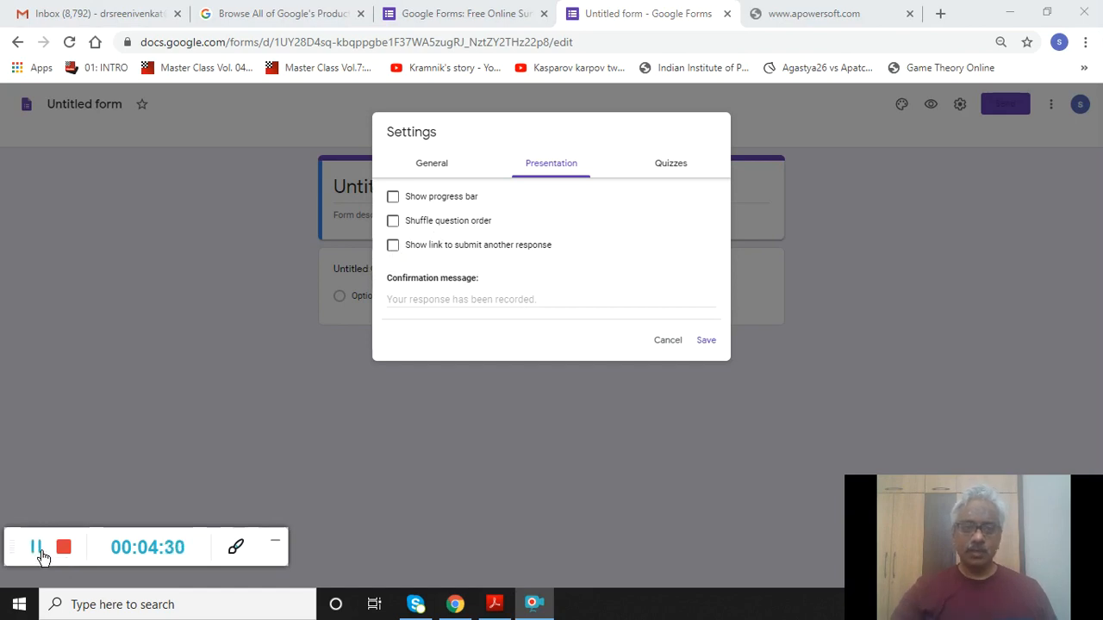
{"action": "left_click", "coordinate": [392, 221]}
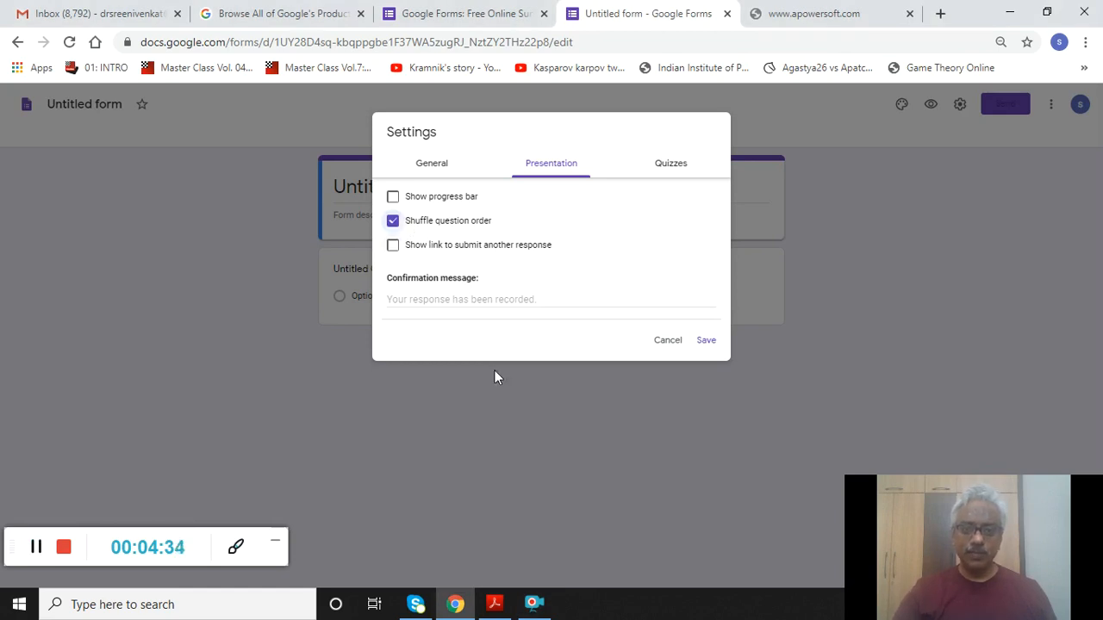
{"action": "left_click", "coordinate": [488, 295]}
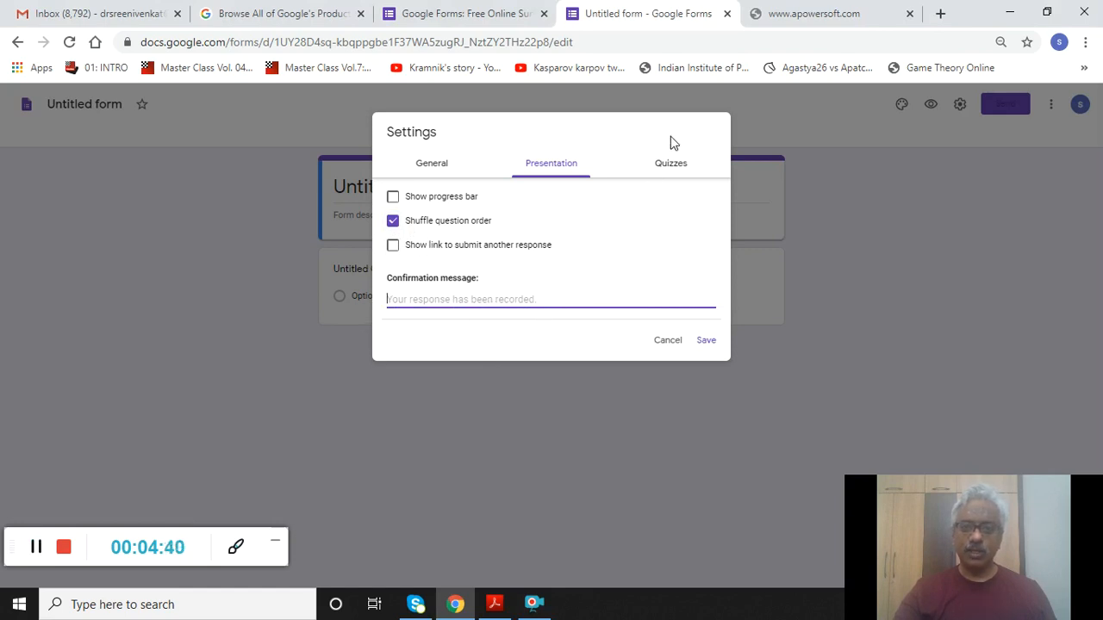
{"action": "left_click", "coordinate": [665, 167]}
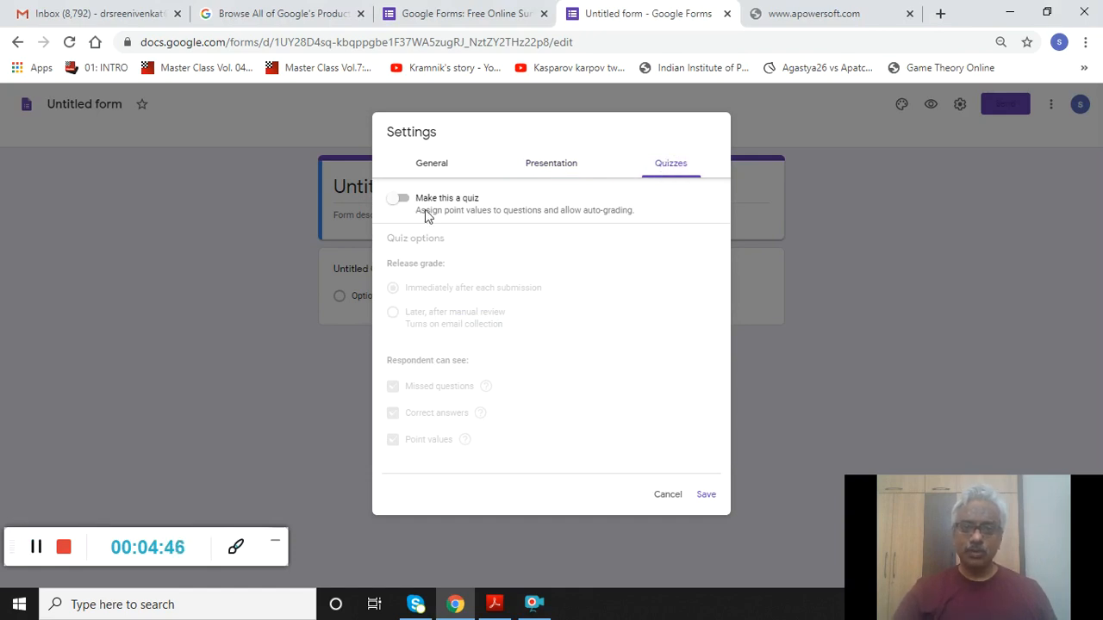
- Make the form a quiz with grades released later, after manual review, and close Settings
{"action": "left_click", "coordinate": [398, 200]}
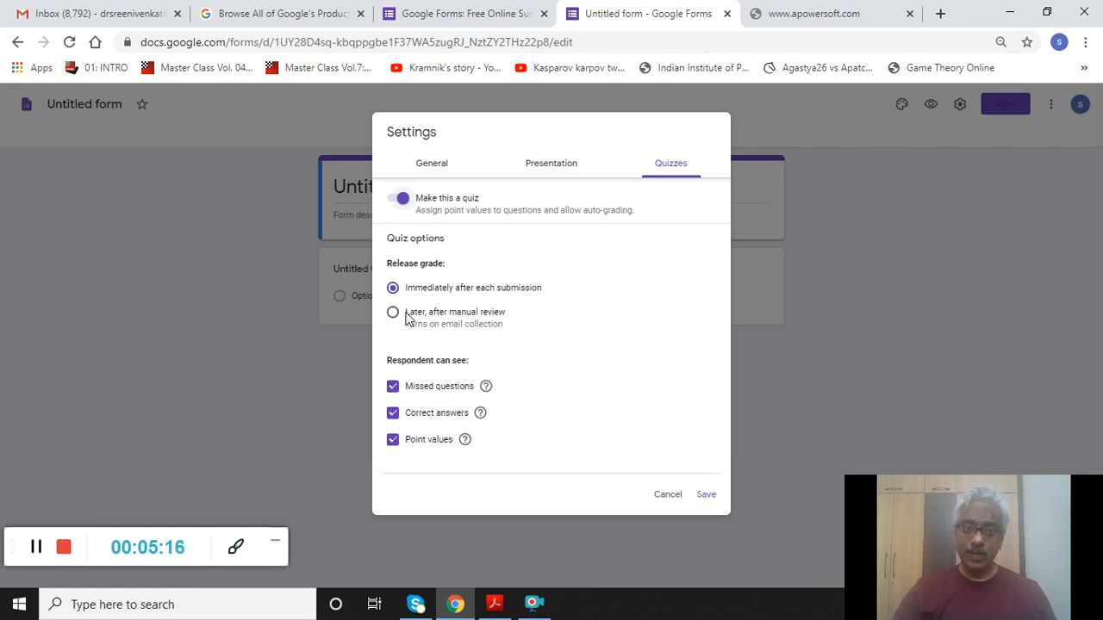
{"action": "left_click", "coordinate": [398, 313]}
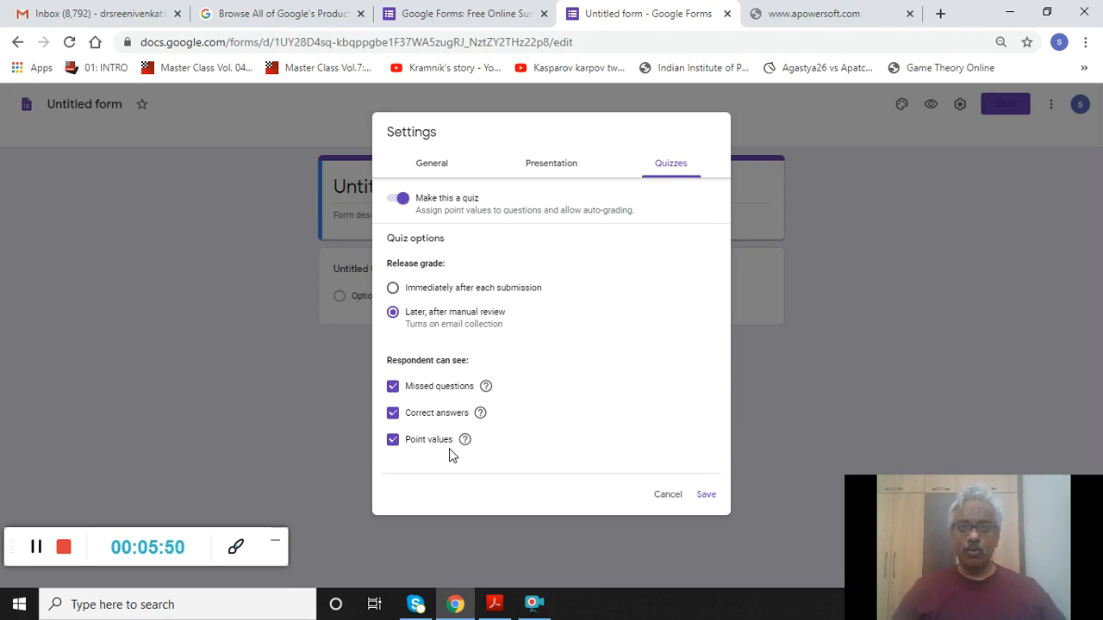
{"action": "left_click", "coordinate": [951, 325]}
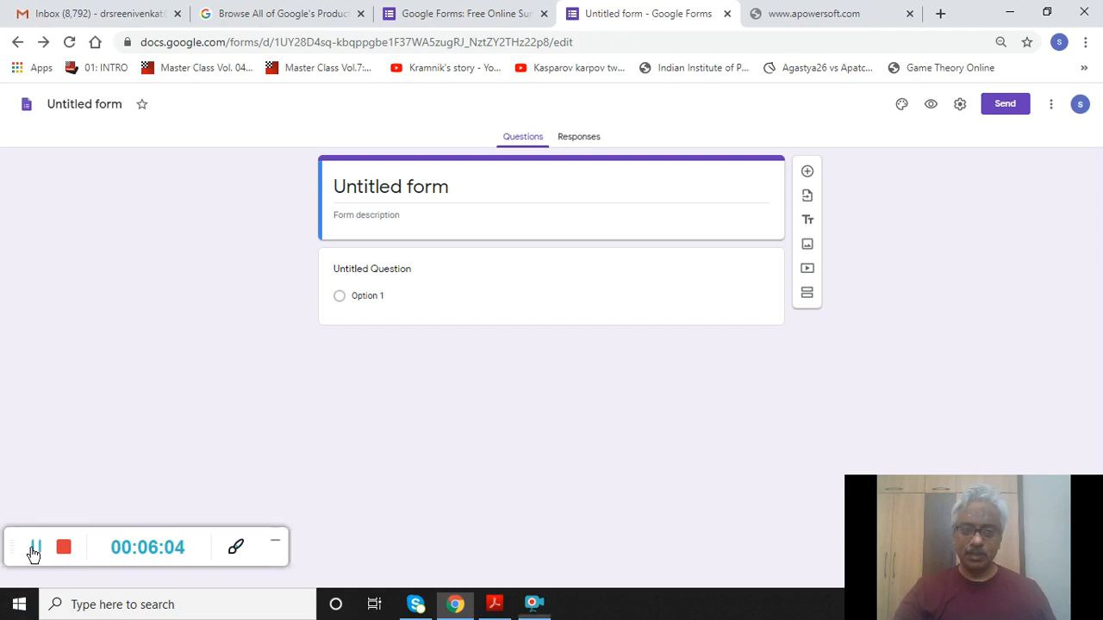
- Insert a second blank multiple-choice question into the form
{"action": "left_click", "coordinate": [32, 549]}
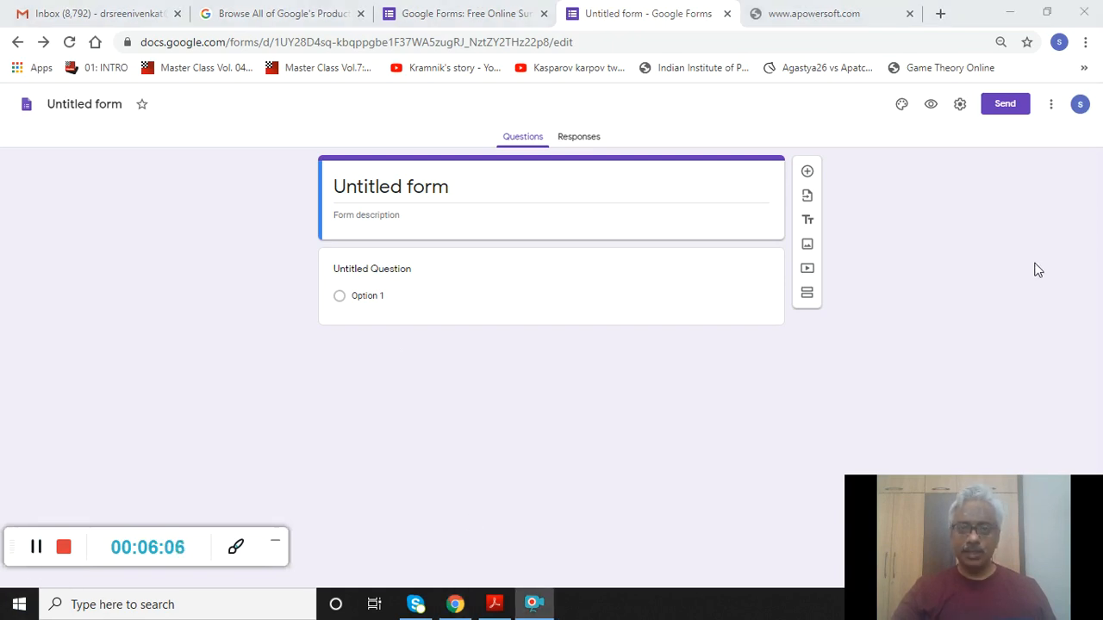
{"action": "left_click", "coordinate": [807, 175]}
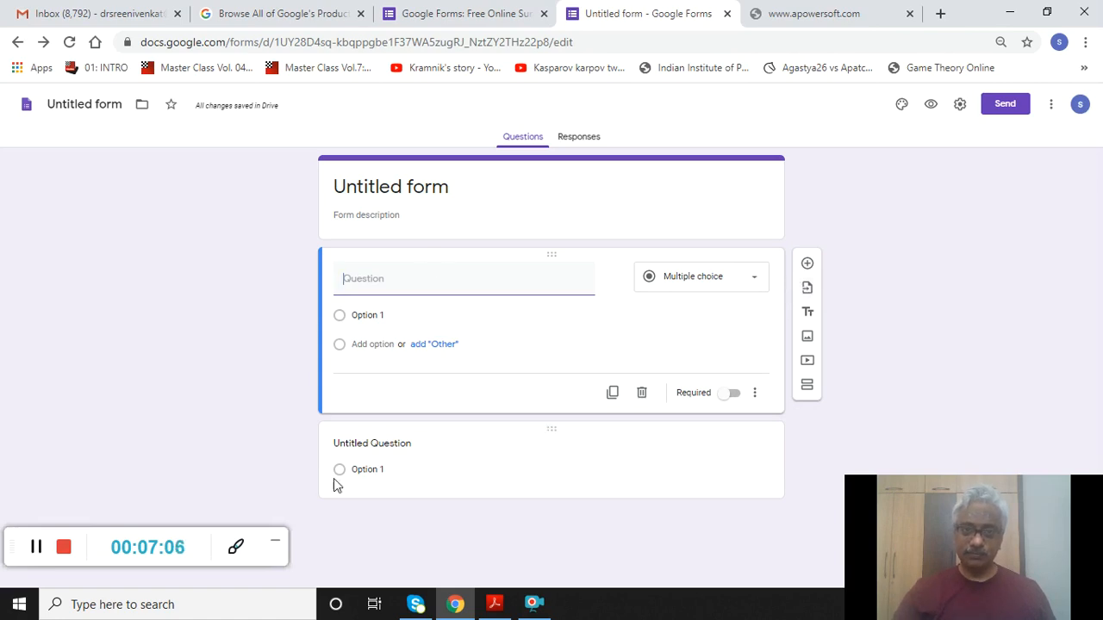
- Add an untitled title-and-description block, then a second section named Untitled Section
{"action": "left_click", "coordinate": [801, 317]}
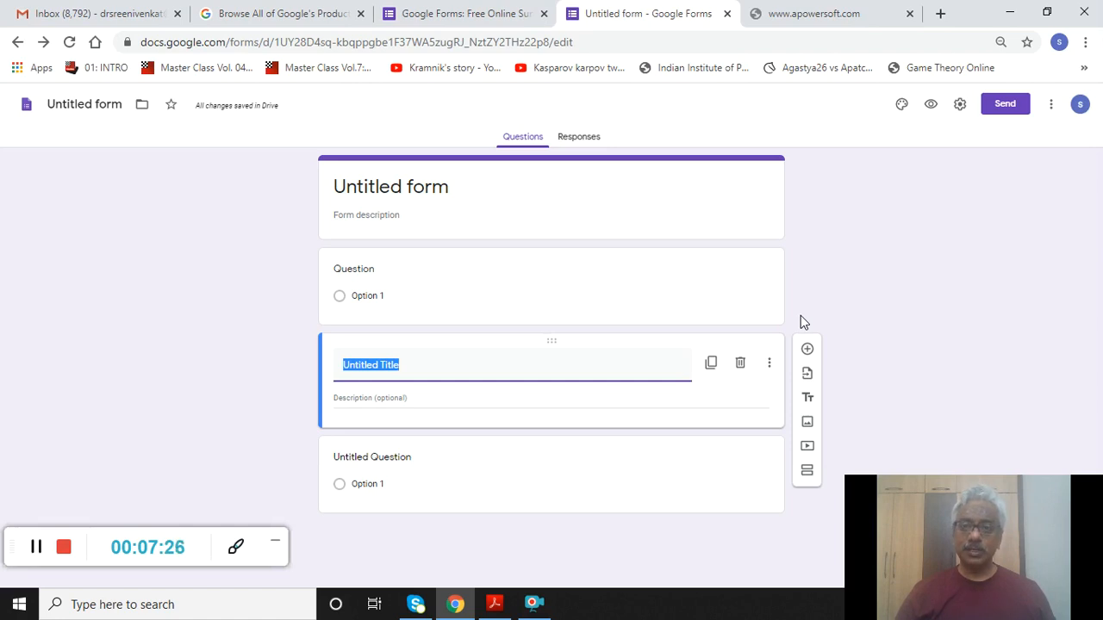
{"action": "left_click", "coordinate": [807, 472]}
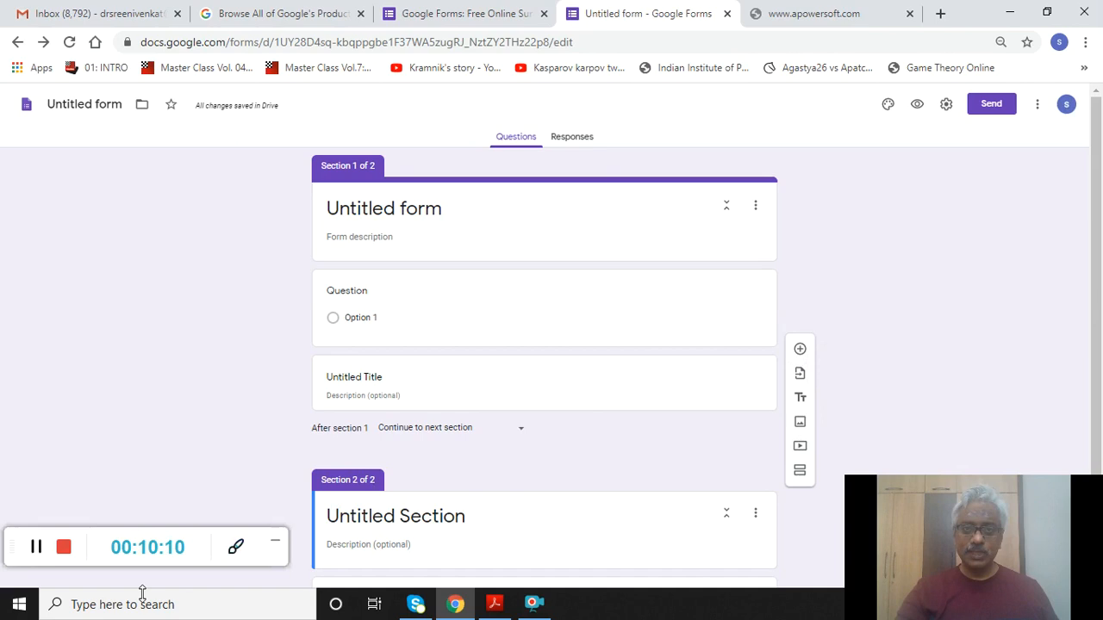
{"action": "left_click", "coordinate": [35, 548]}
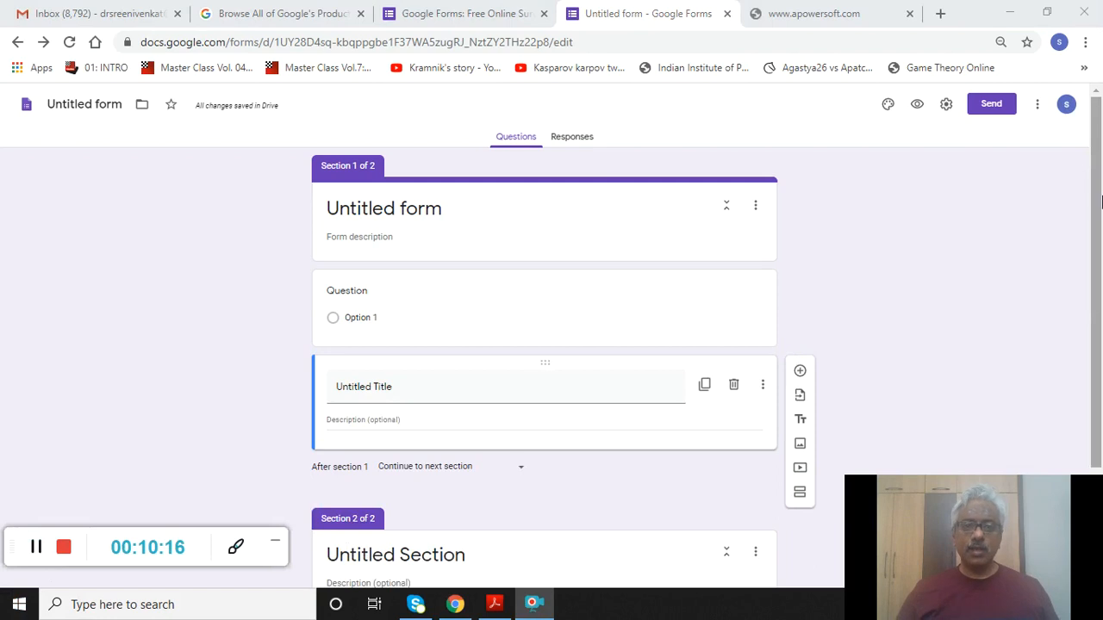
{"action": "left_click", "coordinate": [519, 298]}
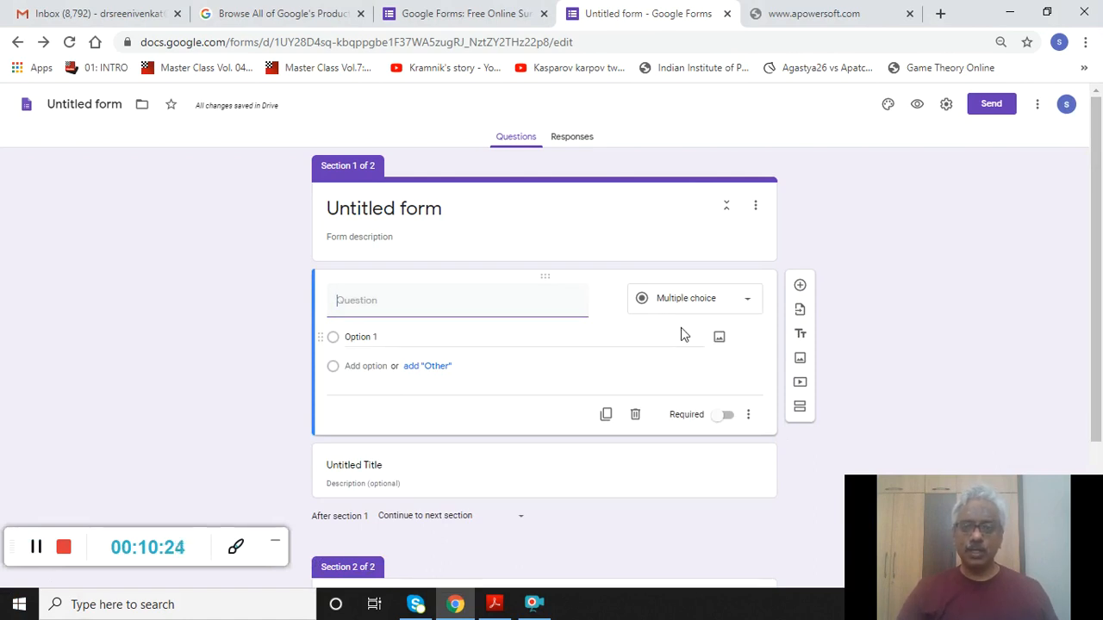
{"action": "left_click", "coordinate": [747, 302]}
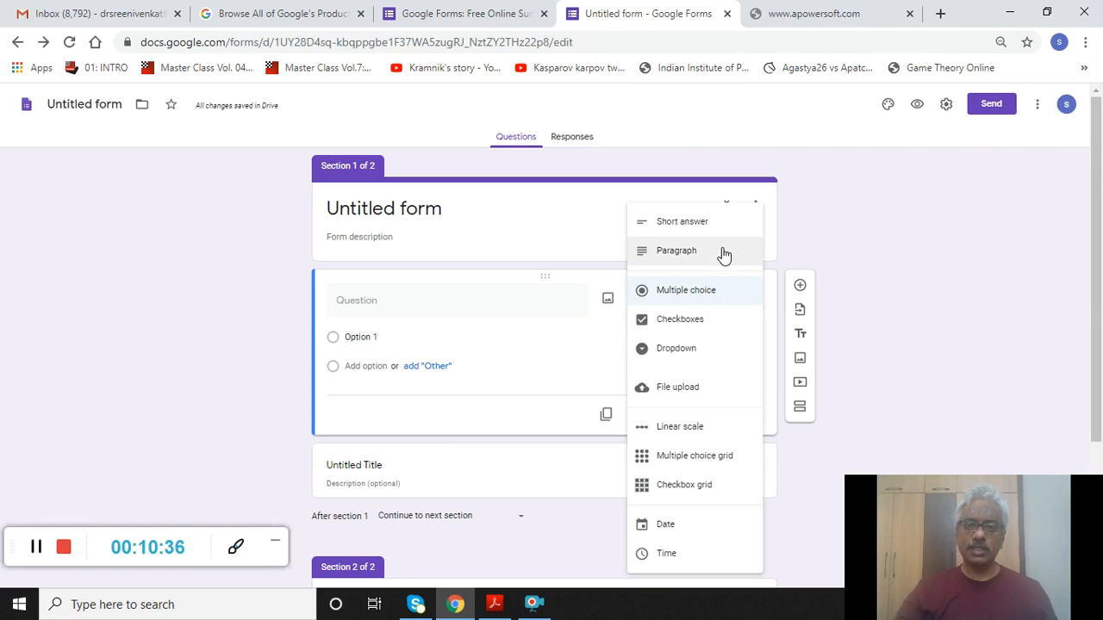
{"action": "key", "text": "Down"}
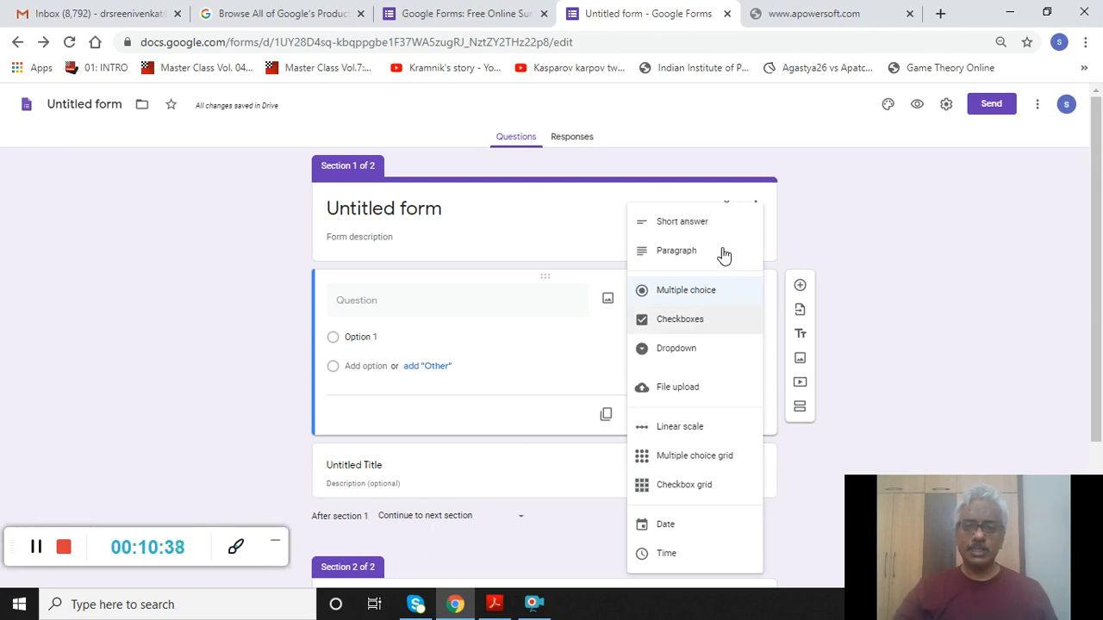
{"action": "key", "text": "Down"}
{"action": "key", "text": "Up"}
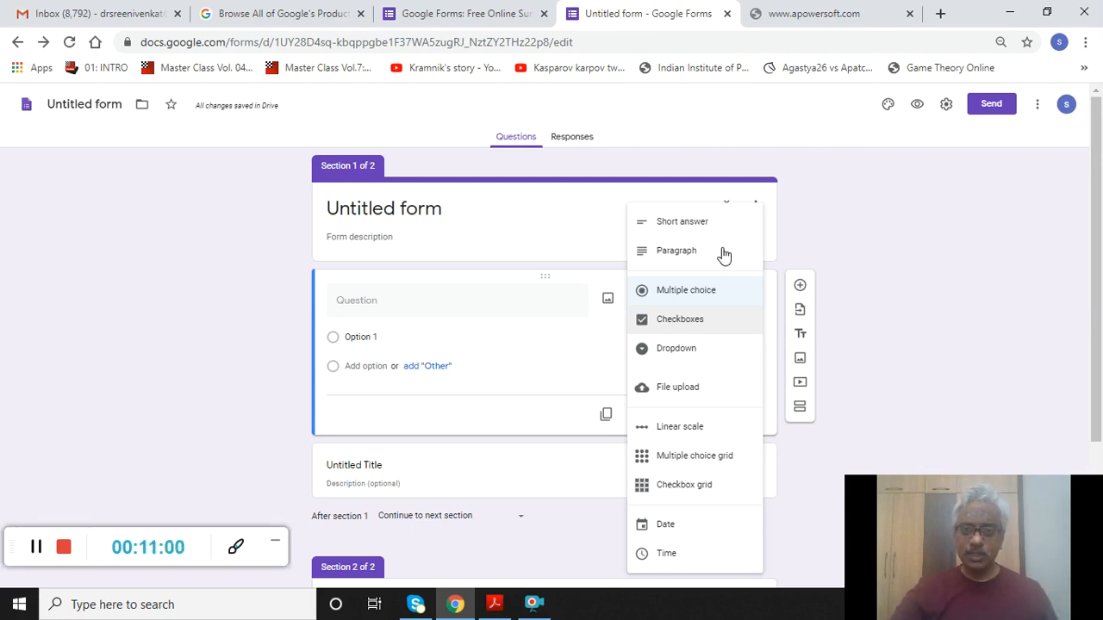
{"action": "key", "text": "Down"}
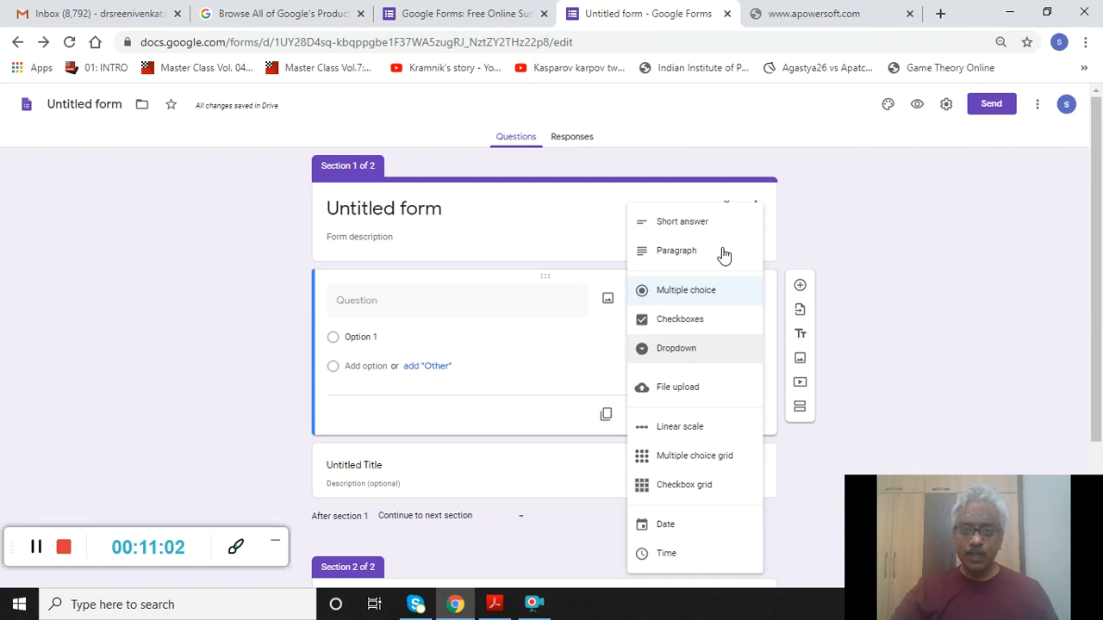
{"action": "key", "text": "Down"}
{"action": "key", "text": "Down"}
{"action": "key", "text": "Down"}
{"action": "key", "text": "Up"}
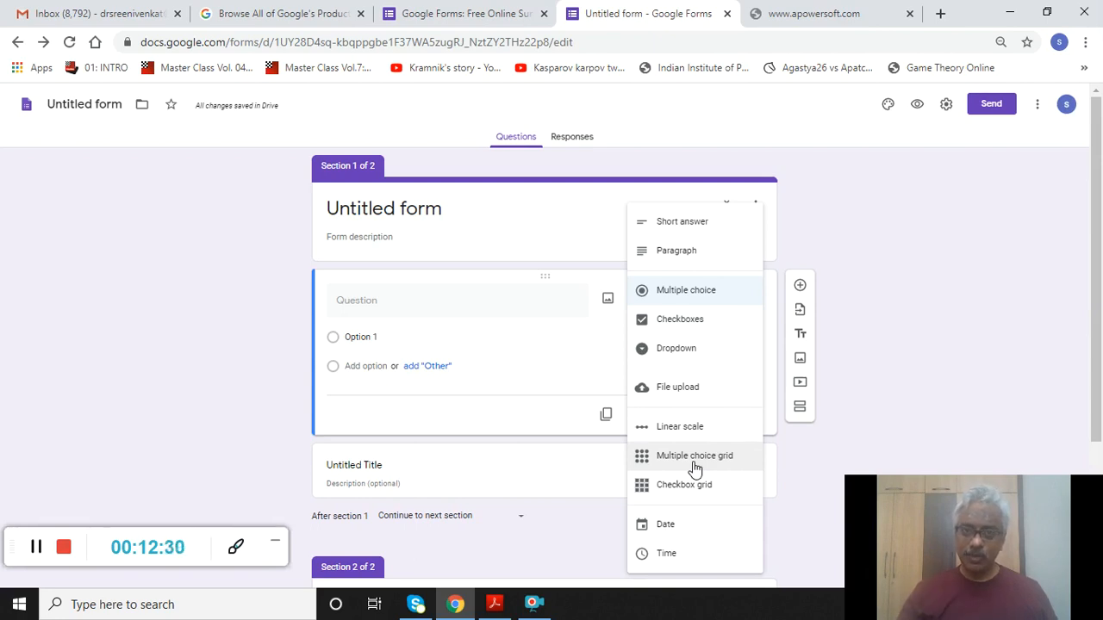
- Switch to the General Dentistry quiz and scroll to its calculus checkbox grid question
{"action": "left_click", "coordinate": [35, 548]}
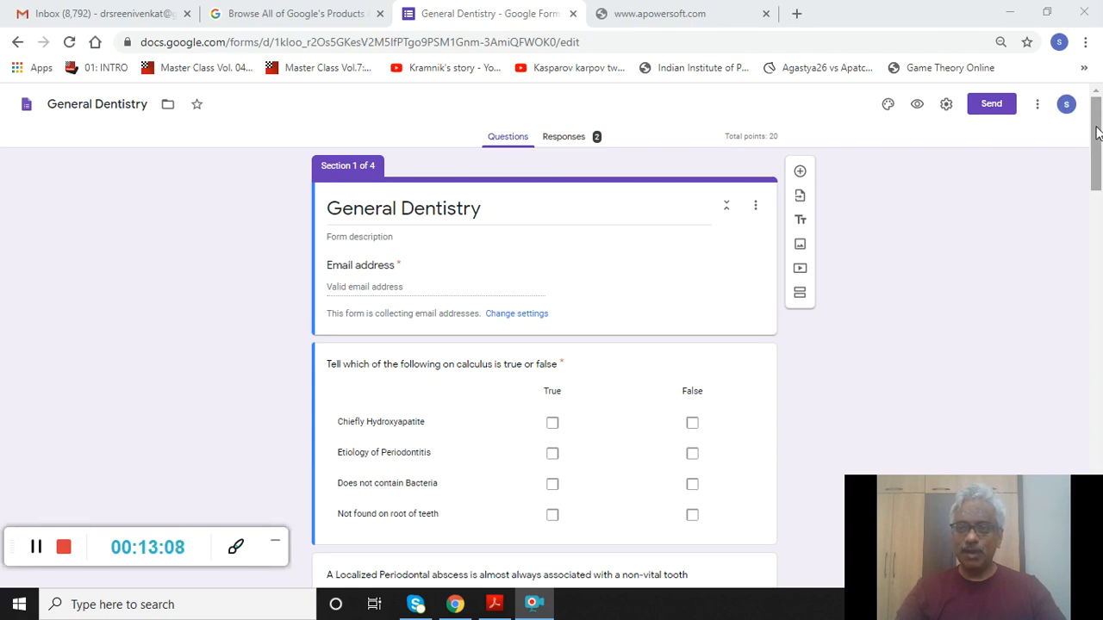
{"action": "left_click_drag", "start_coordinate": [1097, 131], "coordinate": [1098, 153]}
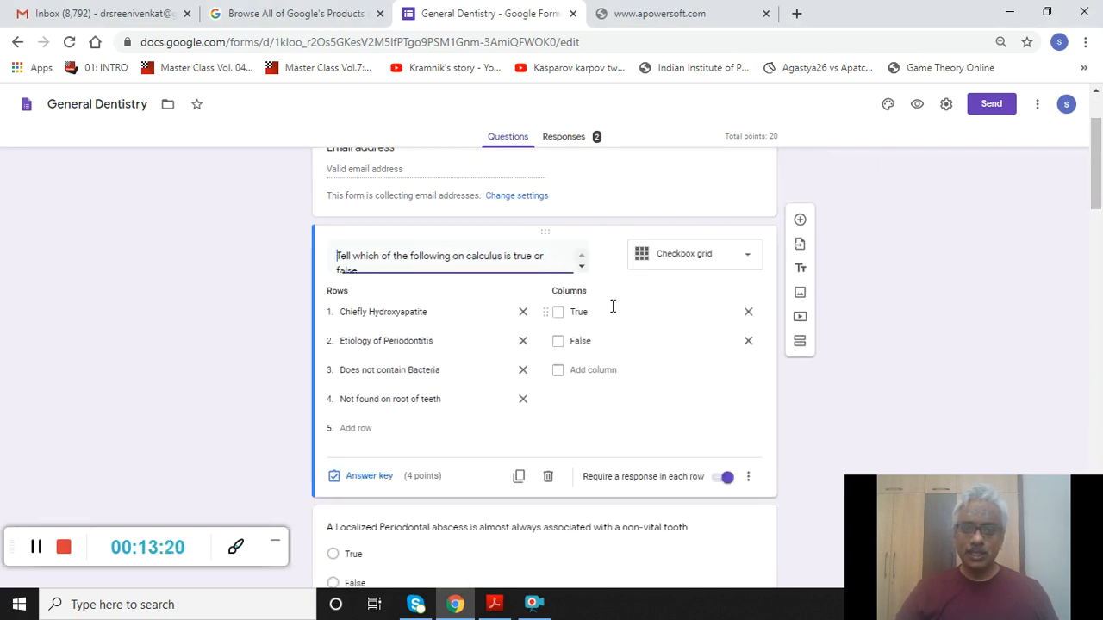
- Select the periodontal abscess True/False question for editing
{"action": "left_click", "coordinate": [611, 312]}
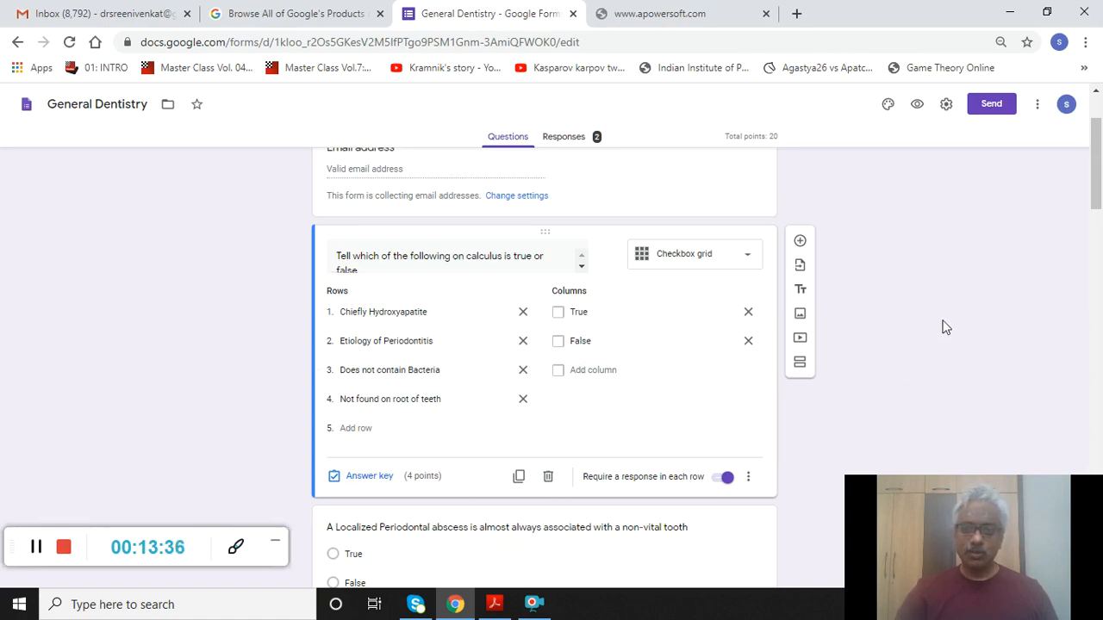
{"action": "left_click", "coordinate": [762, 537]}
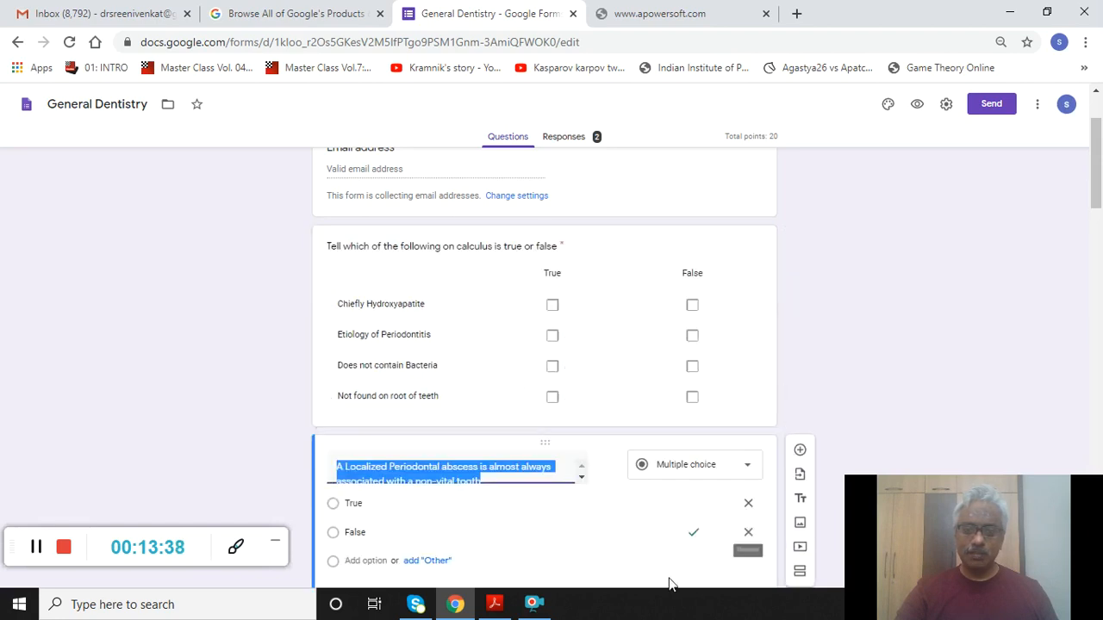
{"action": "double_click", "coordinate": [974, 235]}
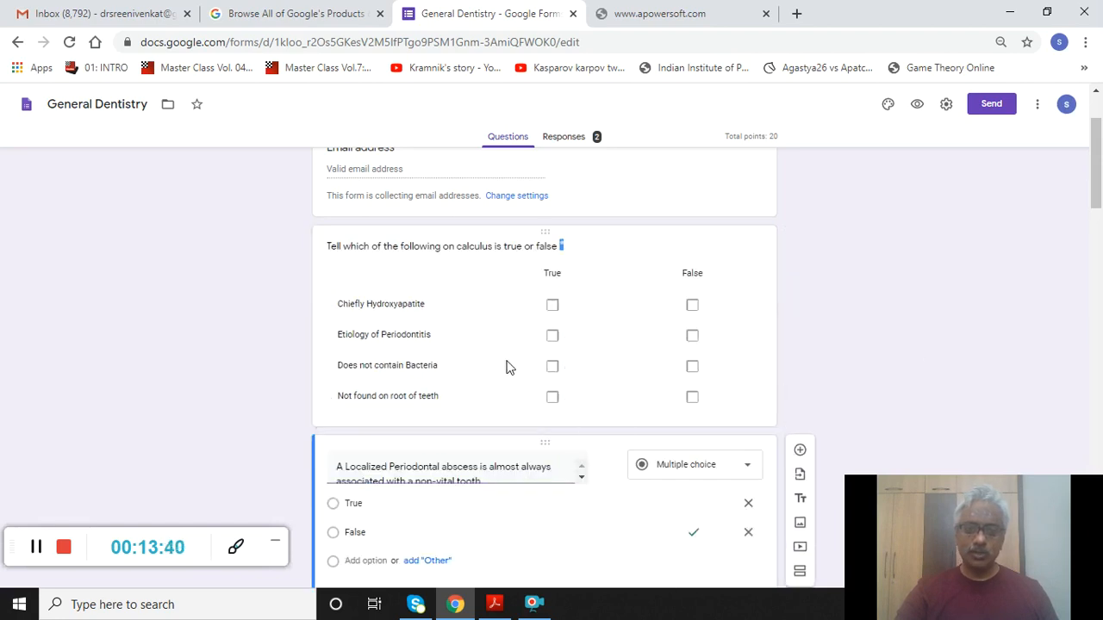
{"action": "left_click", "coordinate": [555, 312]}
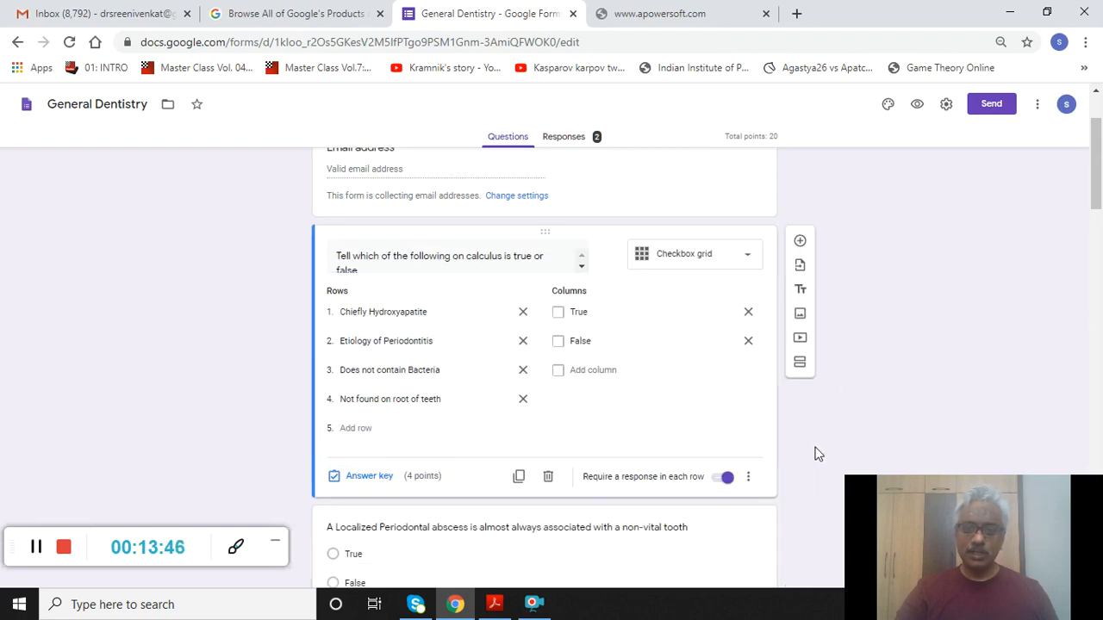
{"action": "left_click", "coordinate": [713, 540]}
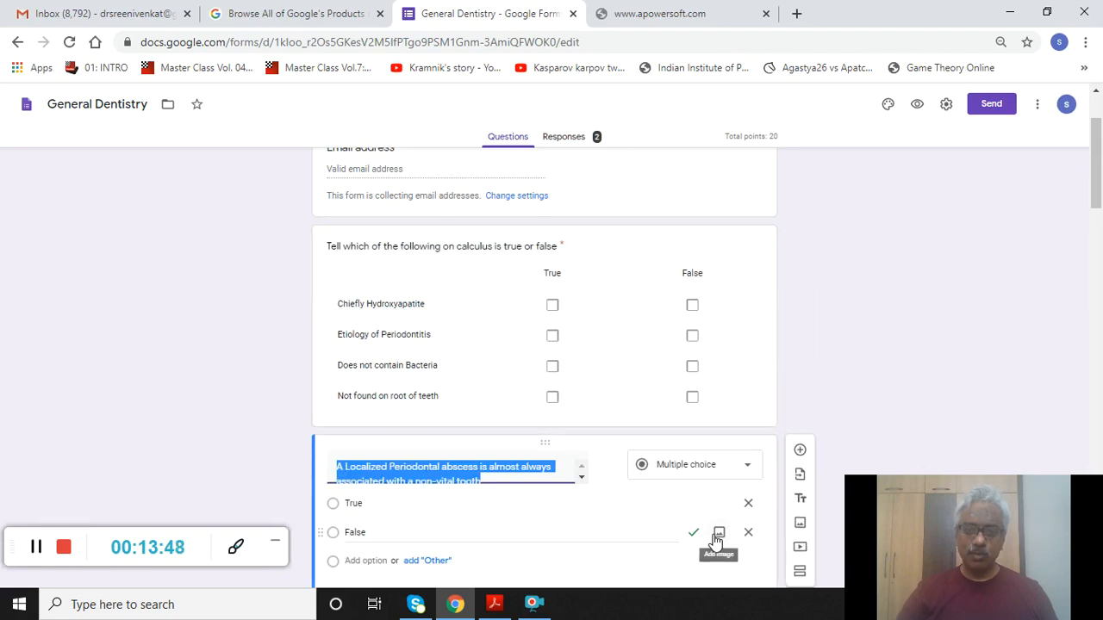
{"action": "left_click", "coordinate": [81, 411]}
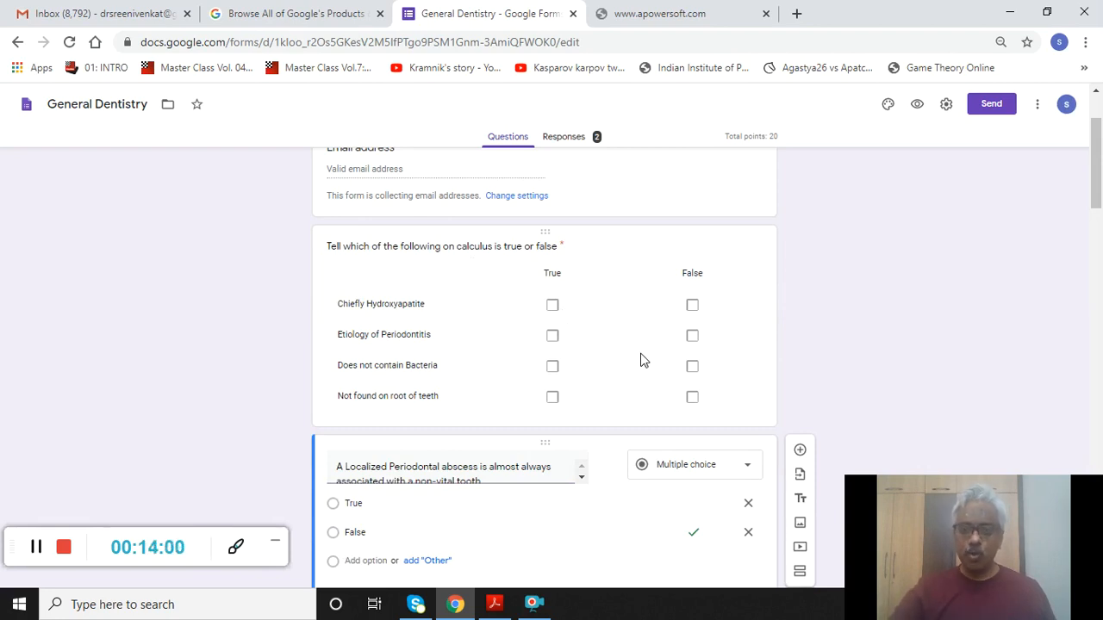
{"action": "scroll", "coordinate": [641, 360], "scroll_direction": "down", "scroll_amount": 2}
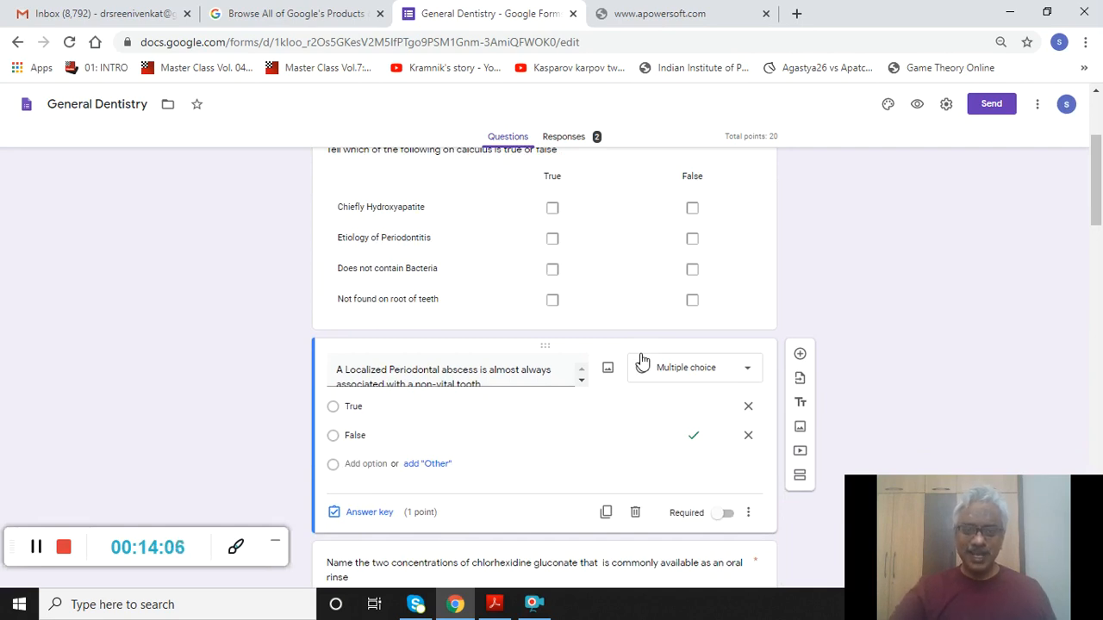
{"action": "scroll", "coordinate": [641, 360], "scroll_direction": "down", "scroll_amount": 1}
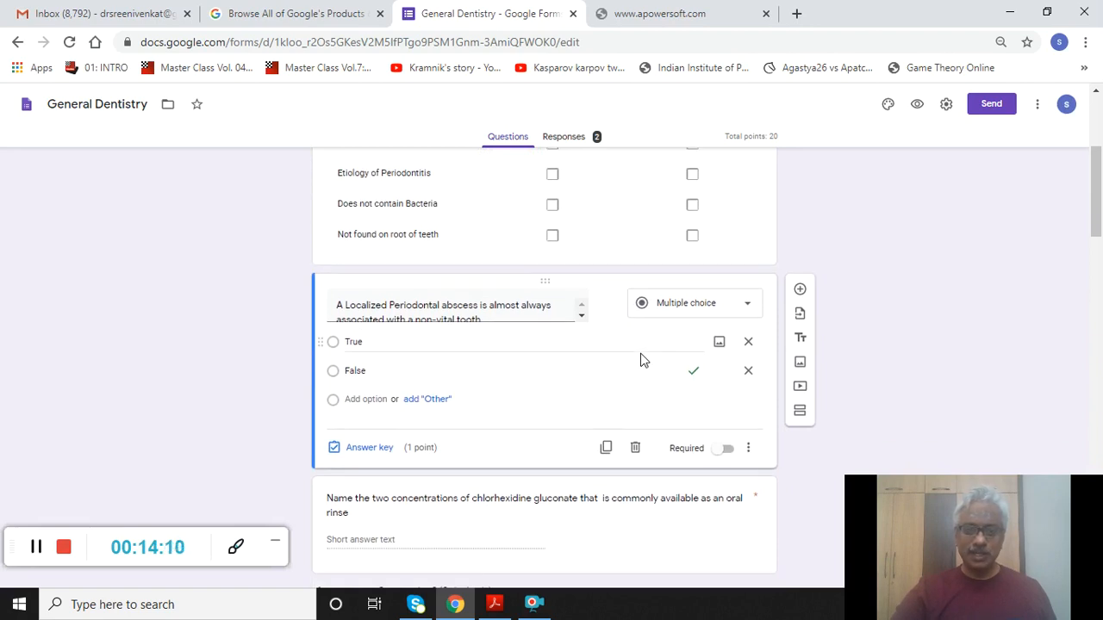
{"action": "scroll", "coordinate": [641, 360], "scroll_direction": "up", "scroll_amount": 5}
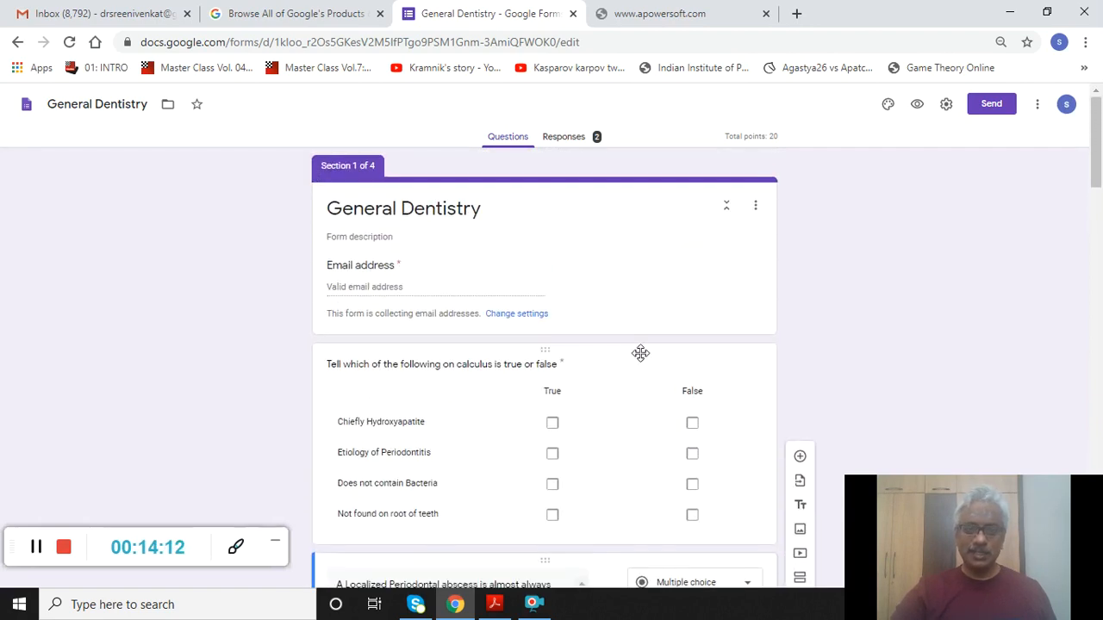
{"action": "scroll", "coordinate": [641, 355], "scroll_direction": "down", "scroll_amount": 3}
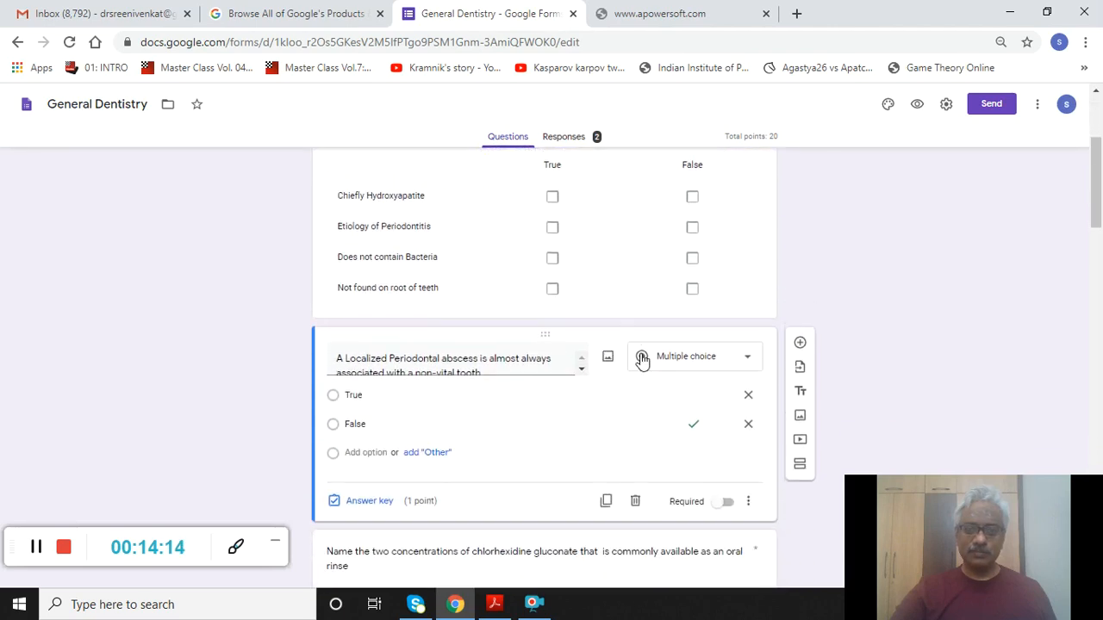
{"action": "scroll", "coordinate": [642, 360], "scroll_direction": "down", "scroll_amount": 1}
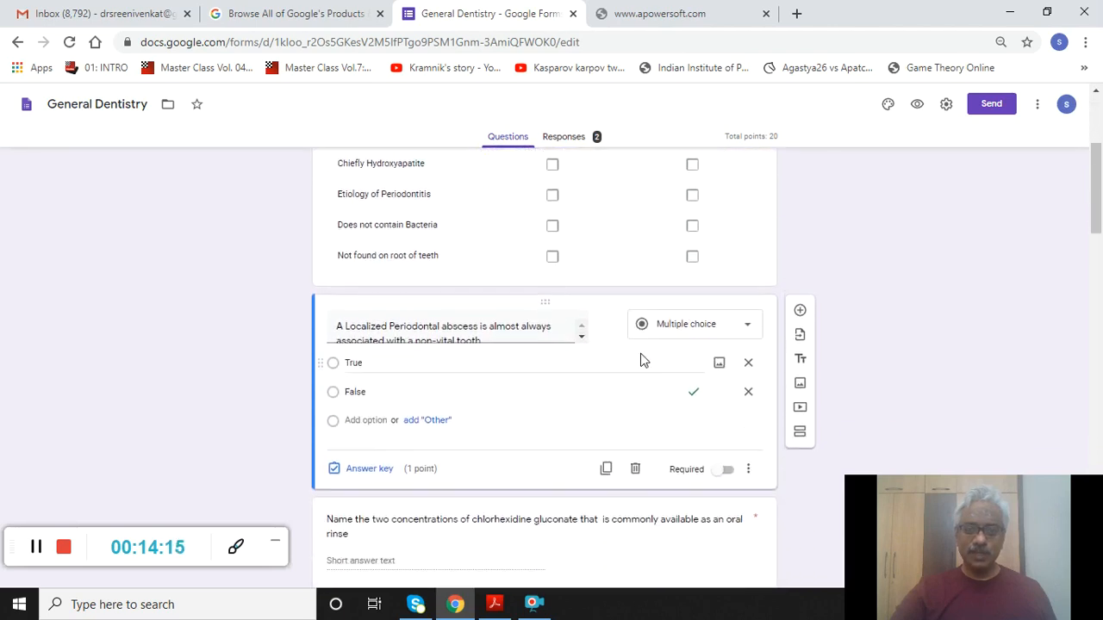
- Key False as correct, worth 1 point, with feedback for incorrect answers
{"action": "left_click", "coordinate": [360, 476]}
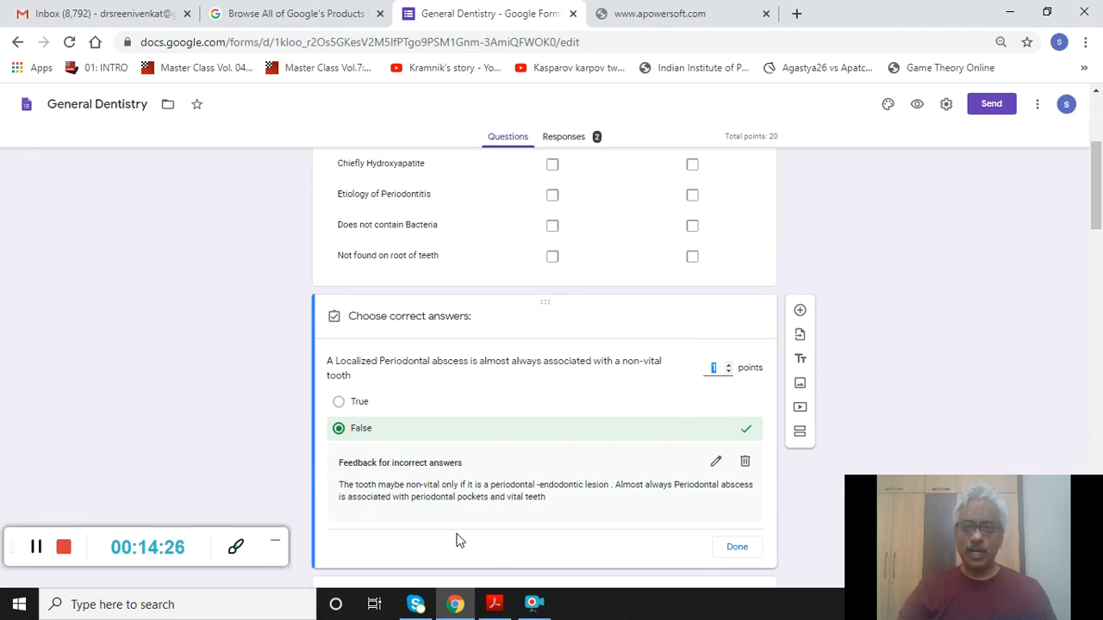
{"action": "left_click", "coordinate": [911, 345]}
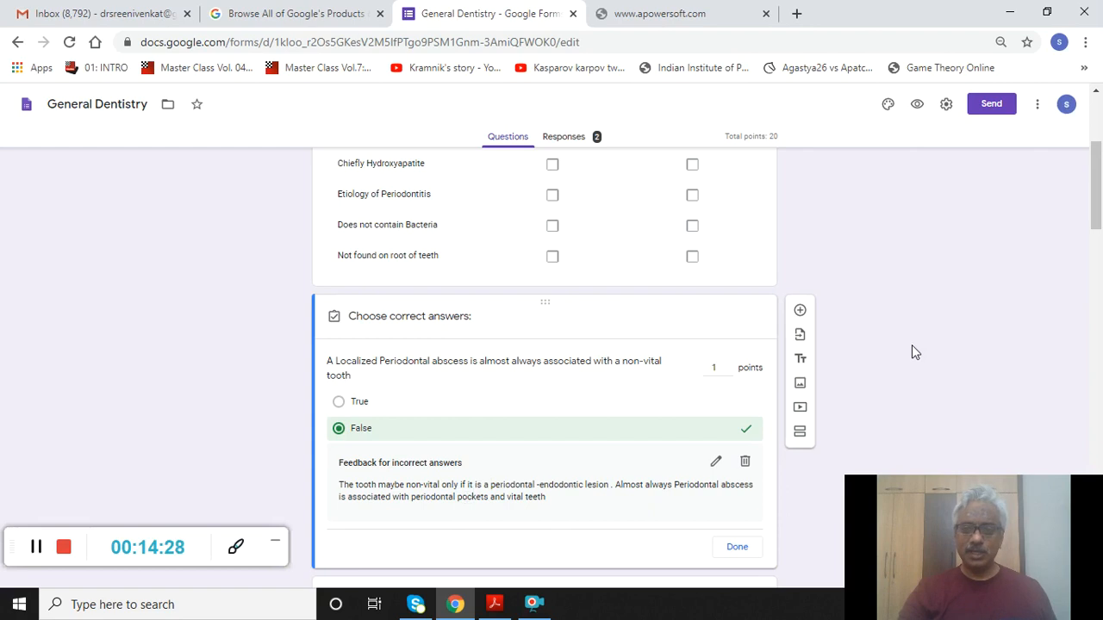
{"action": "left_click", "coordinate": [733, 549]}
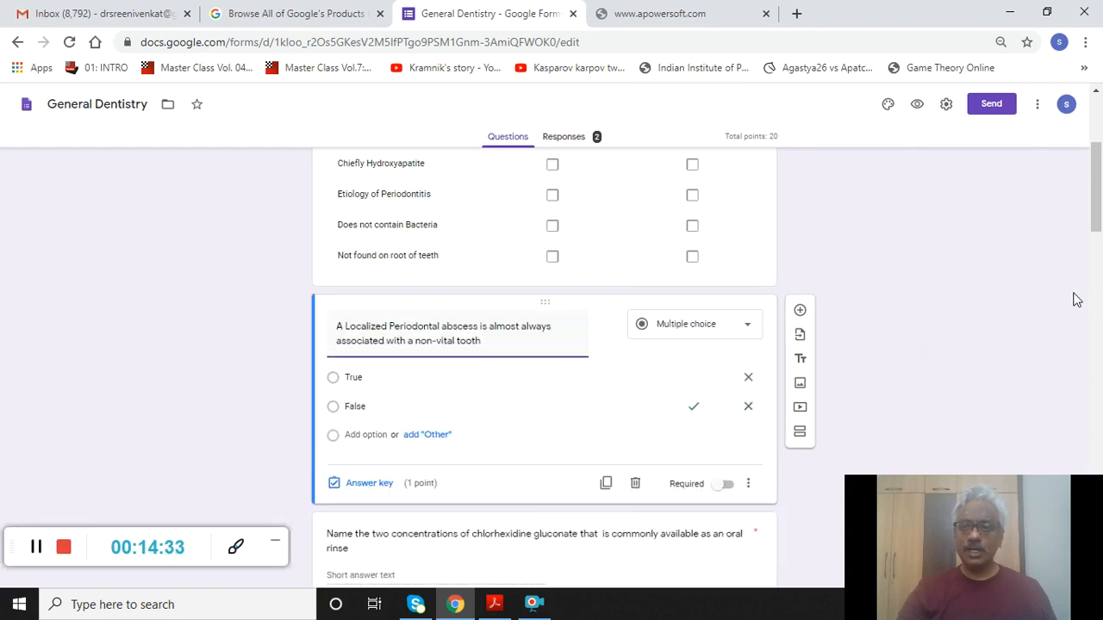
{"action": "key", "text": "Down"}
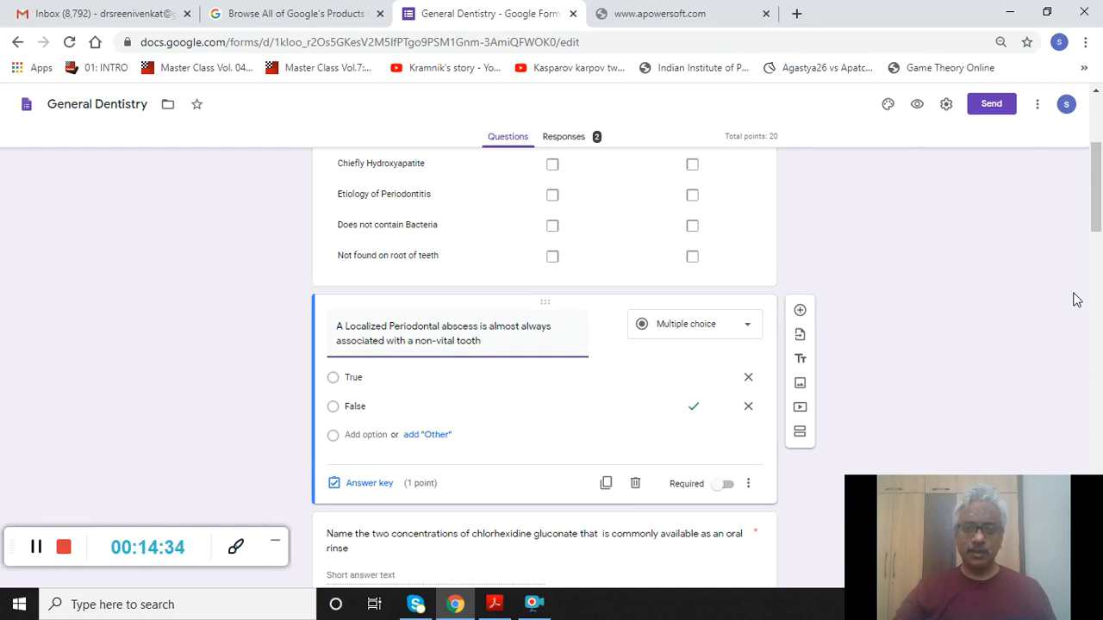
{"action": "left_click", "coordinate": [36, 549]}
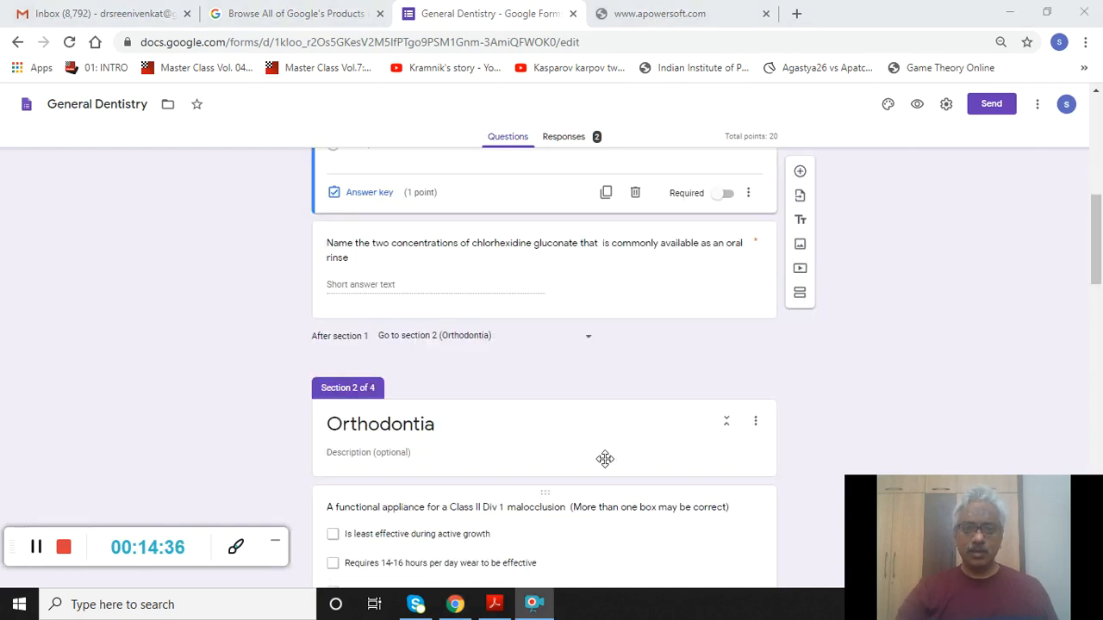
- Check the chlorhexidine question's 0.12% and 0.2% answer key and Required setting, then go to the Orthodontia section
{"action": "left_click", "coordinate": [657, 282]}
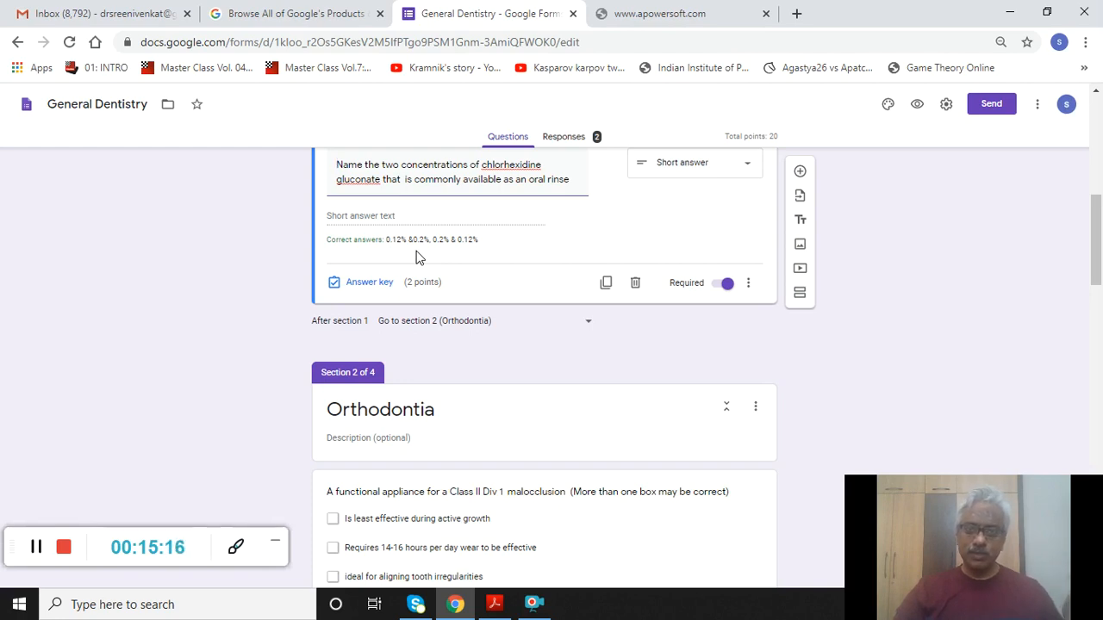
{"action": "left_click", "coordinate": [717, 353]}
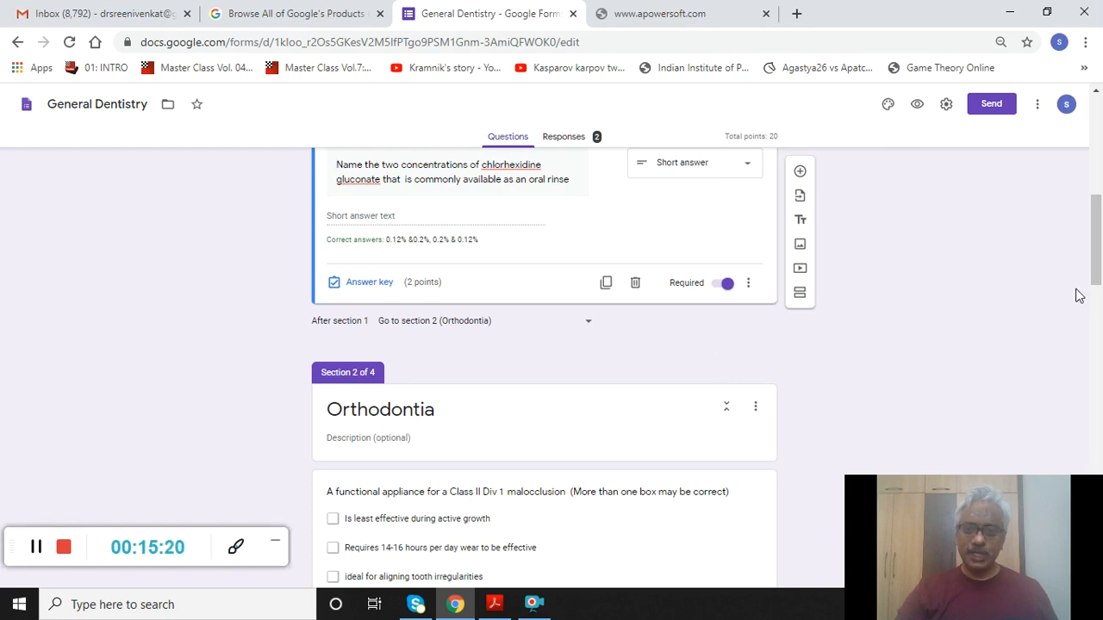
{"action": "left_click", "coordinate": [484, 444]}
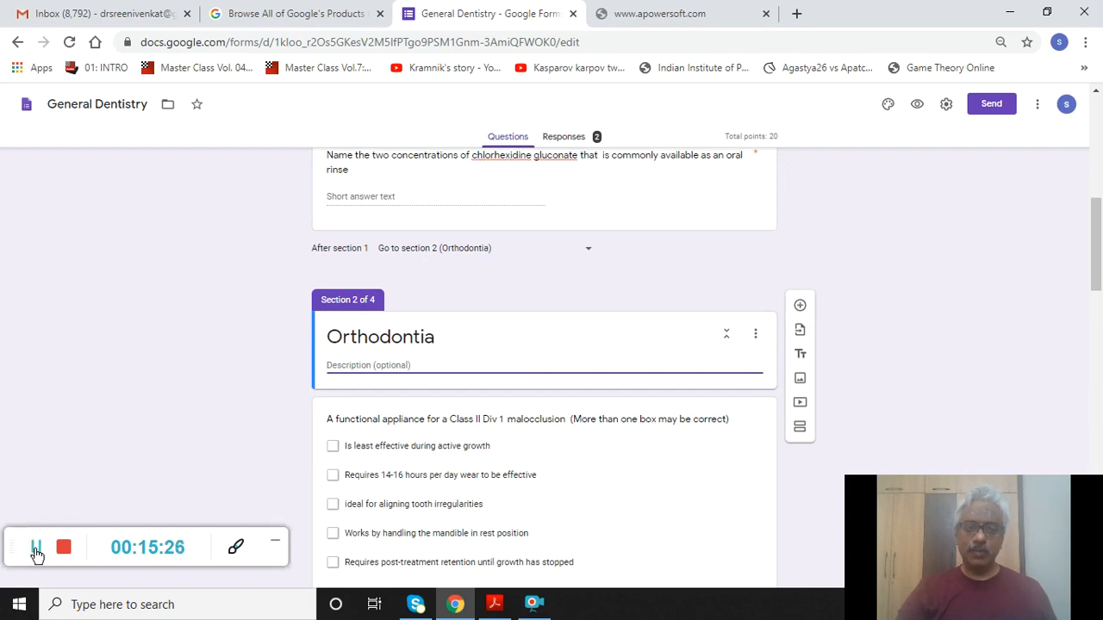
{"action": "left_click", "coordinate": [33, 553]}
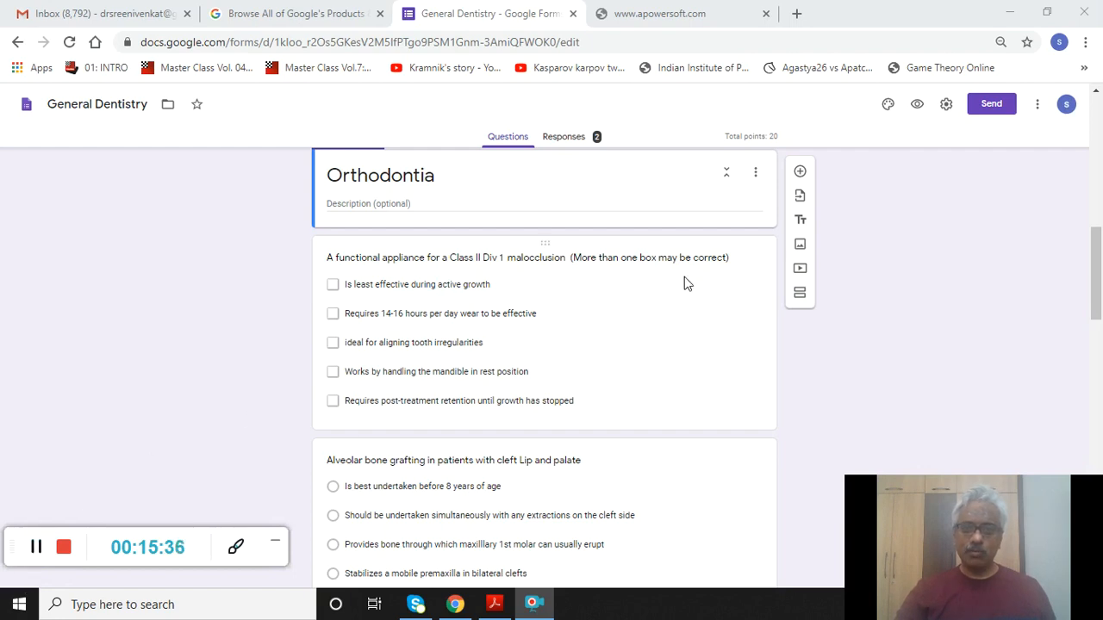
- Key the functional appliance checkbox question with two correct options, 3 points and incorrect-answer feedback
{"action": "left_click", "coordinate": [676, 325]}
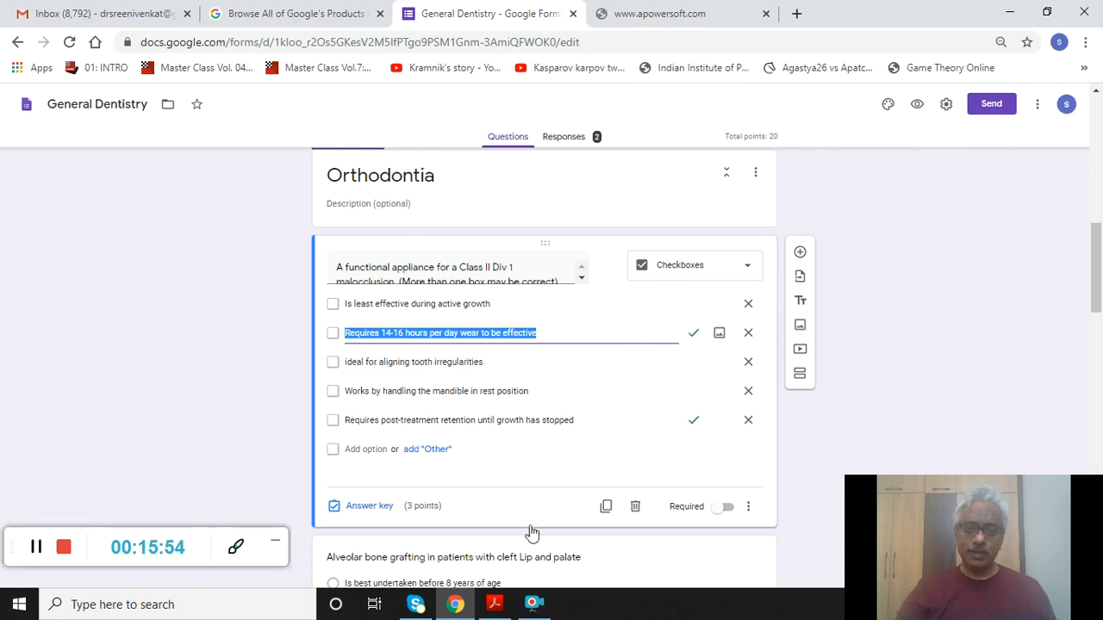
{"action": "left_click", "coordinate": [393, 519]}
{"action": "left_click", "coordinate": [392, 517]}
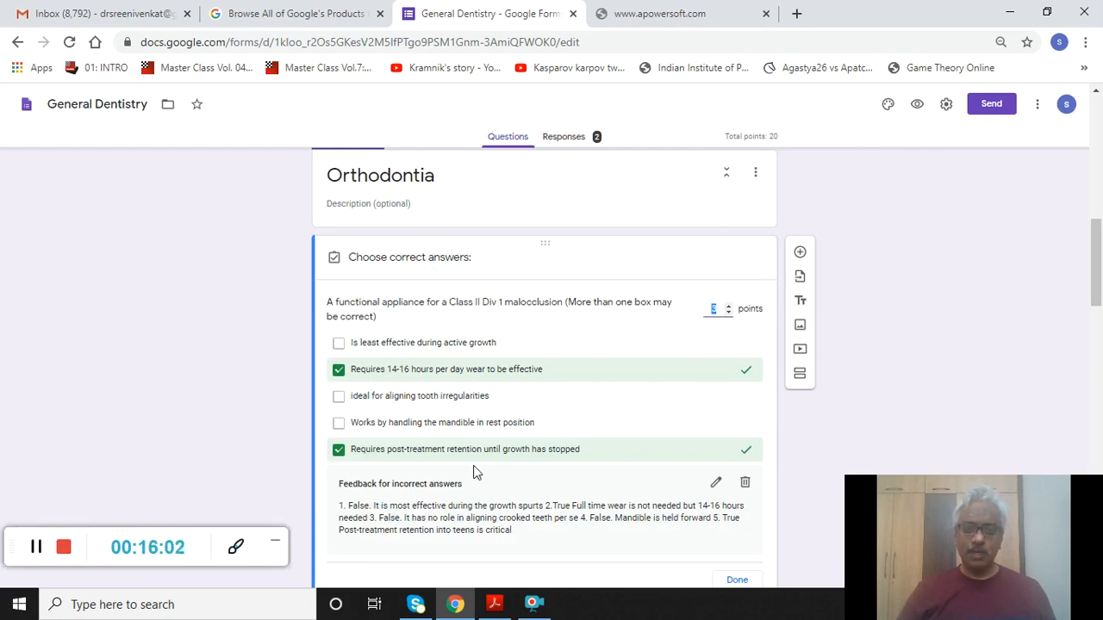
{"action": "mouse_move", "coordinate": [1101, 272]}
{"action": "left_mouse_down"}
{"action": "mouse_move", "coordinate": [1102, 291]}
{"action": "mouse_move", "coordinate": [1101, 269]}
{"action": "mouse_move", "coordinate": [1099, 280]}
{"action": "left_mouse_up"}
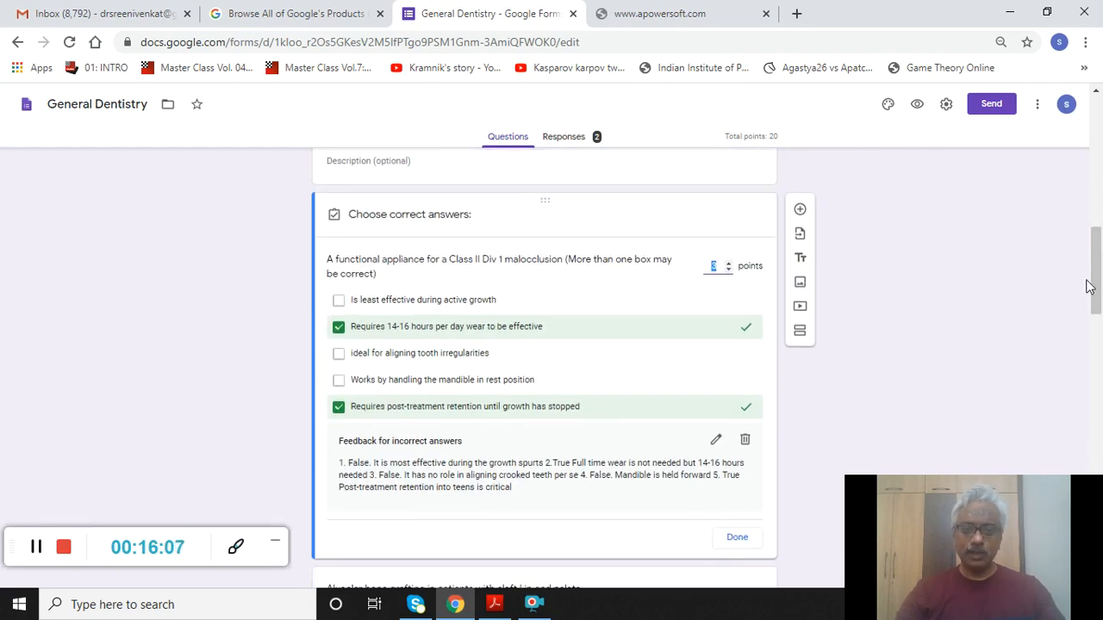
{"action": "left_click", "coordinate": [733, 544]}
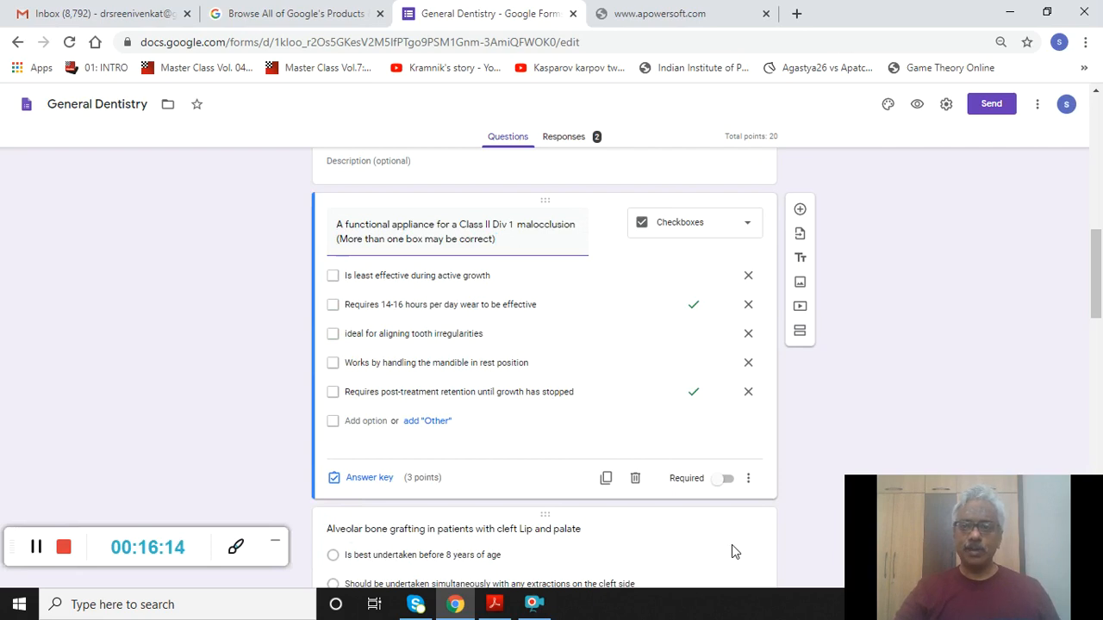
{"action": "left_click_drag", "start_coordinate": [1097, 261], "coordinate": [1099, 332]}
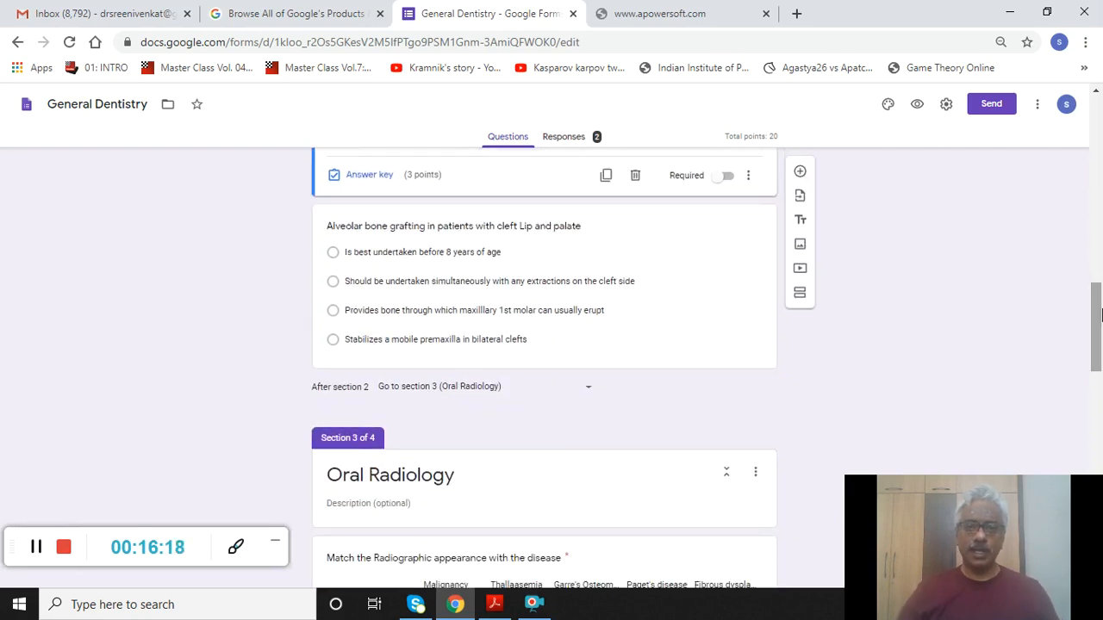
- Confirm the alveolar bone grafting key (premaxilla, 2 points), then select the Oral Radiology matching grid
{"action": "left_click", "coordinate": [718, 248]}
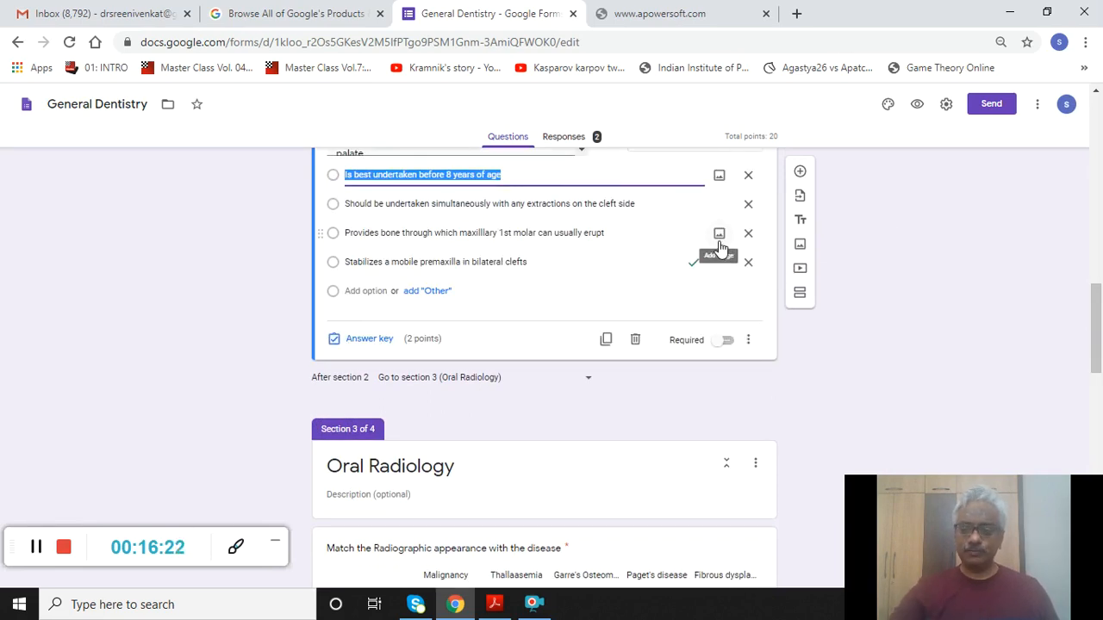
{"action": "left_click_drag", "start_coordinate": [1097, 309], "coordinate": [1097, 299]}
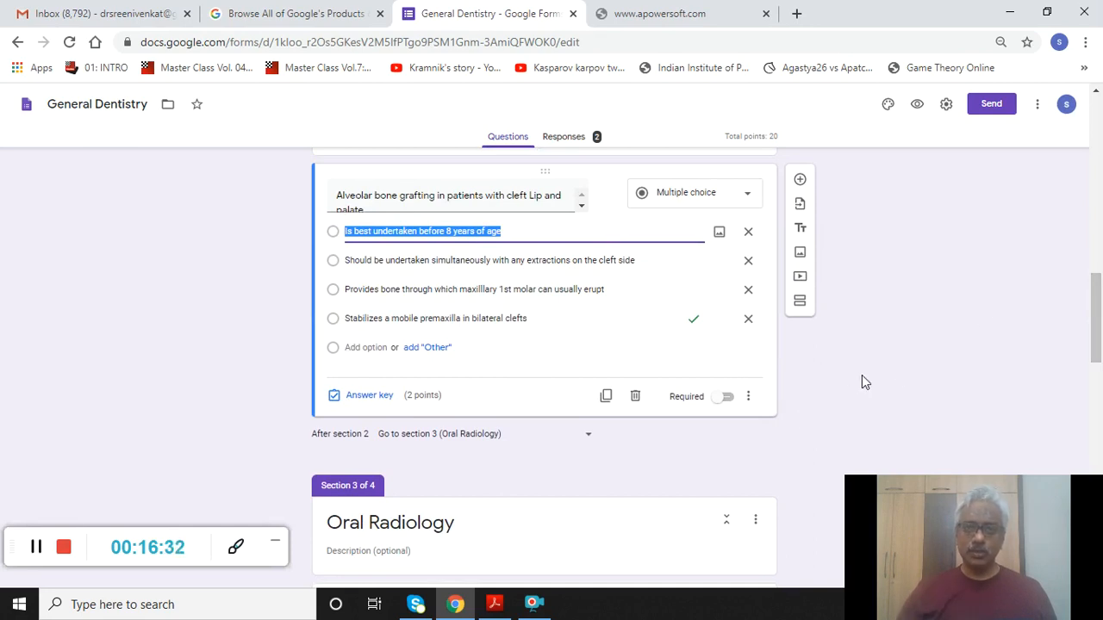
{"action": "left_click", "coordinate": [528, 465]}
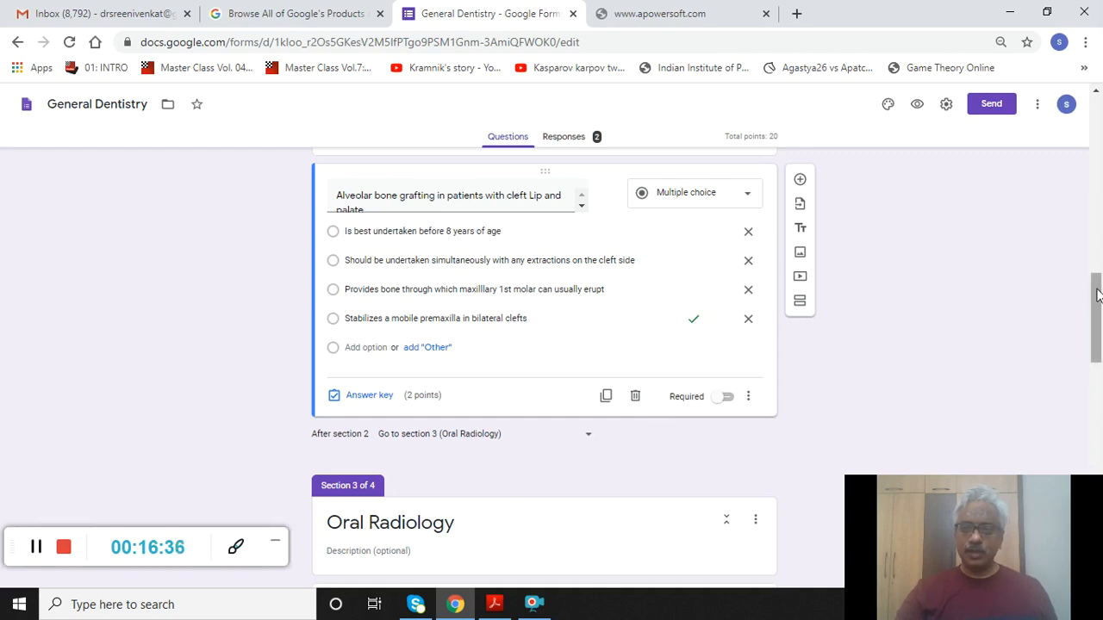
{"action": "left_click_drag", "start_coordinate": [1097, 296], "coordinate": [1099, 358]}
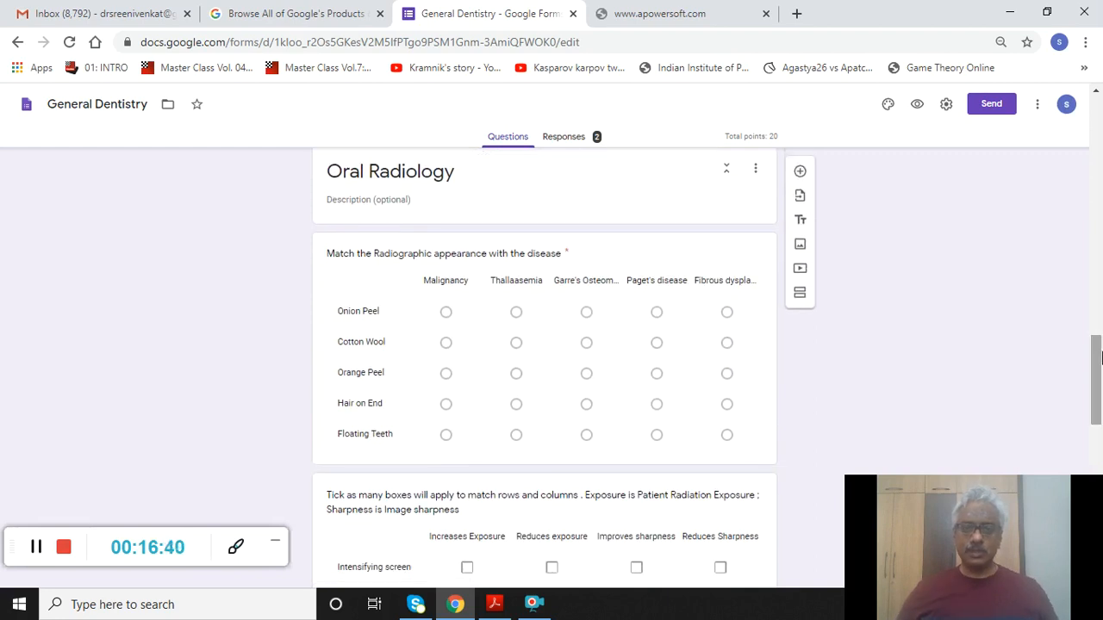
{"action": "left_click", "coordinate": [738, 245]}
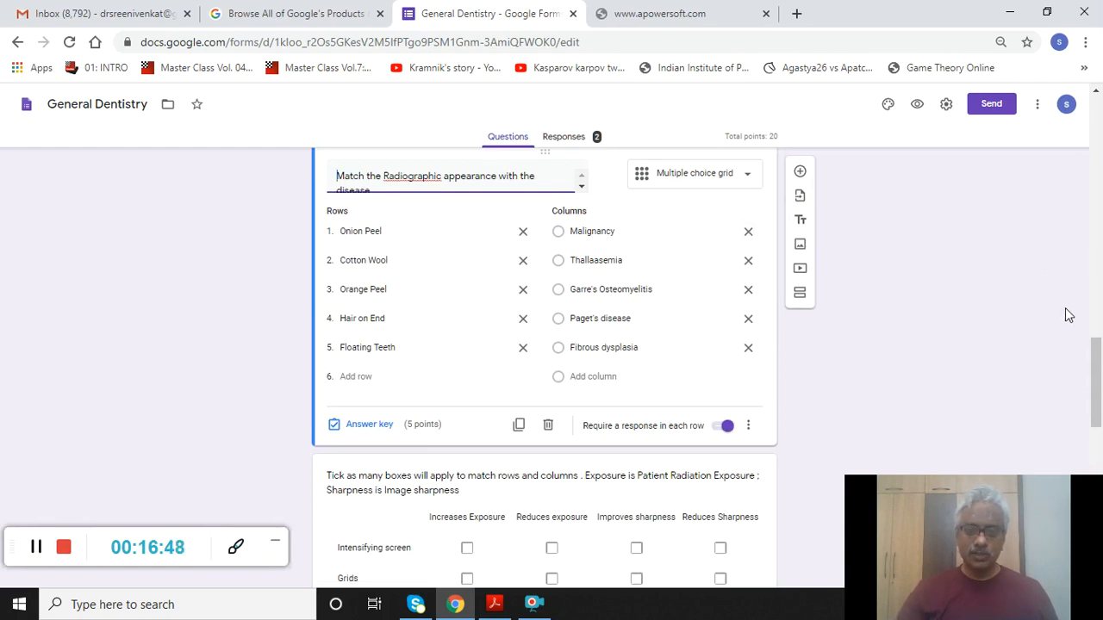
{"action": "left_click", "coordinate": [363, 440]}
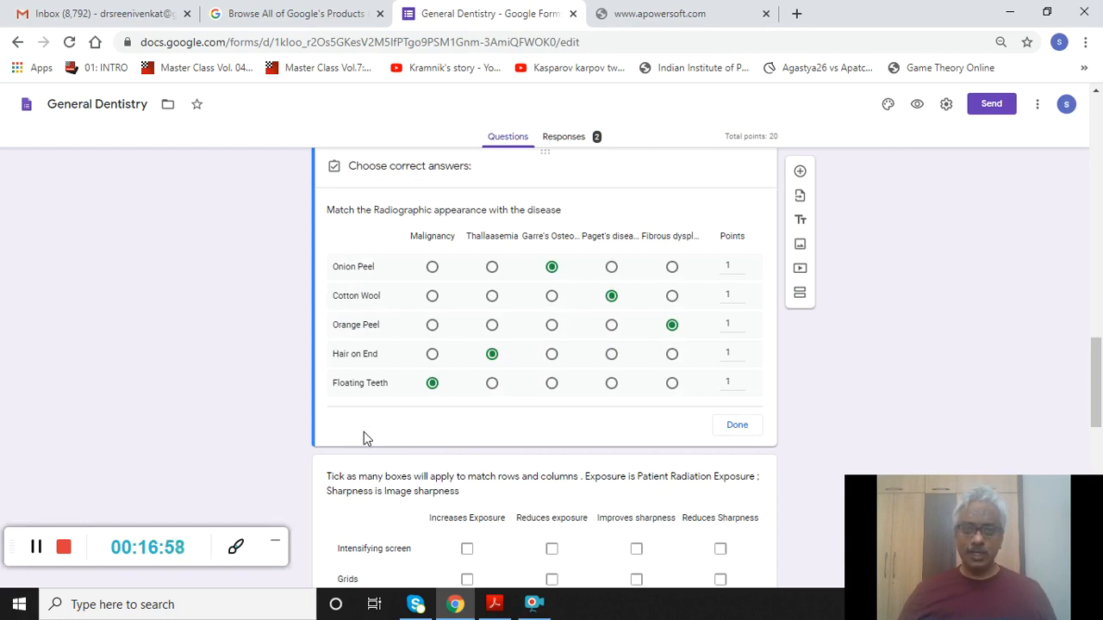
{"action": "left_click", "coordinate": [736, 426]}
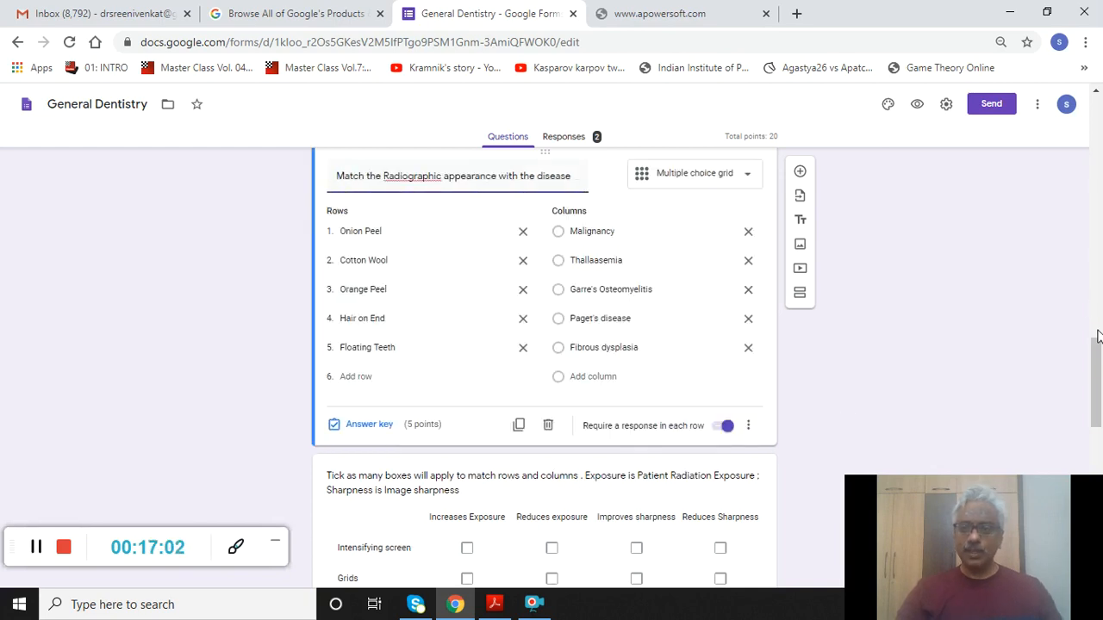
{"action": "left_click_drag", "start_coordinate": [1097, 360], "coordinate": [1097, 395]}
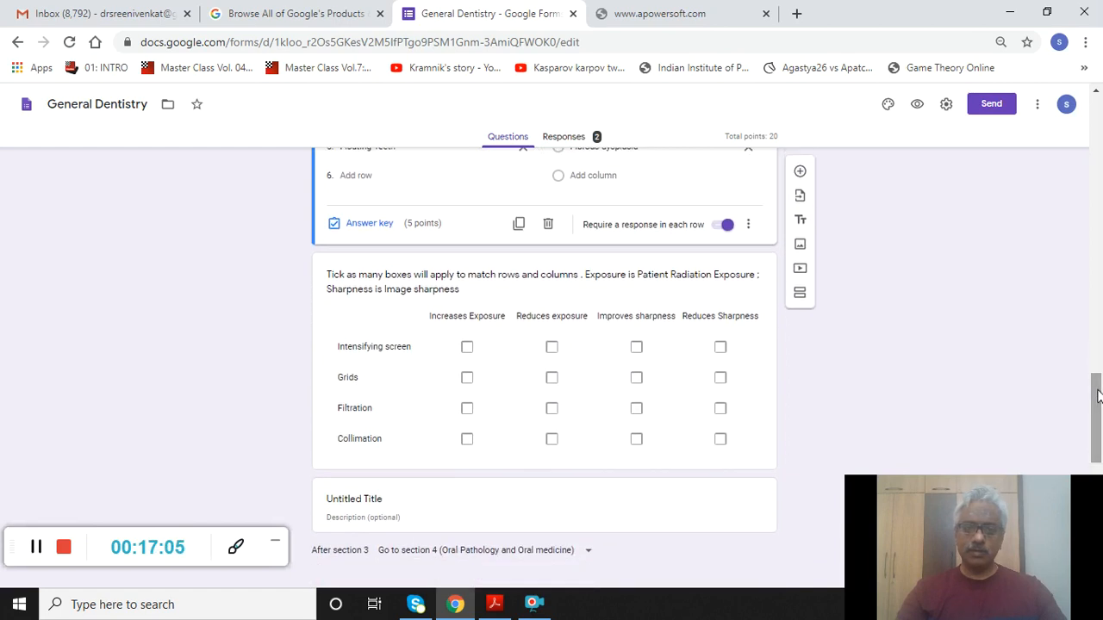
- Bring up the exposure-and-sharpness checkbox grid's answer key, with no correct boxes marked yet
{"action": "left_click", "coordinate": [683, 292]}
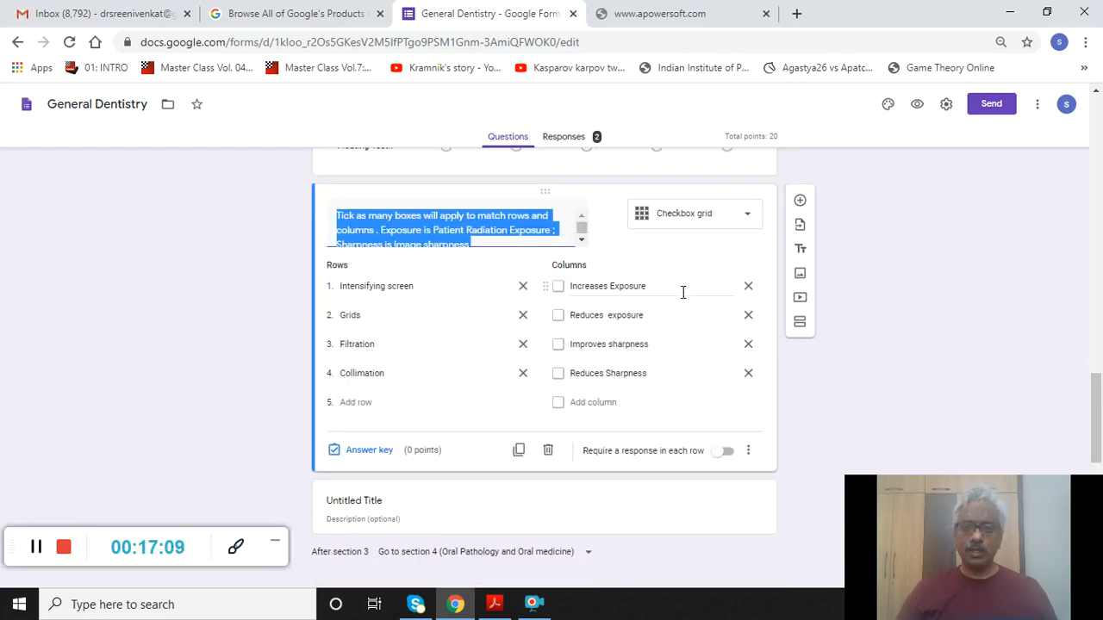
{"action": "left_click", "coordinate": [386, 452]}
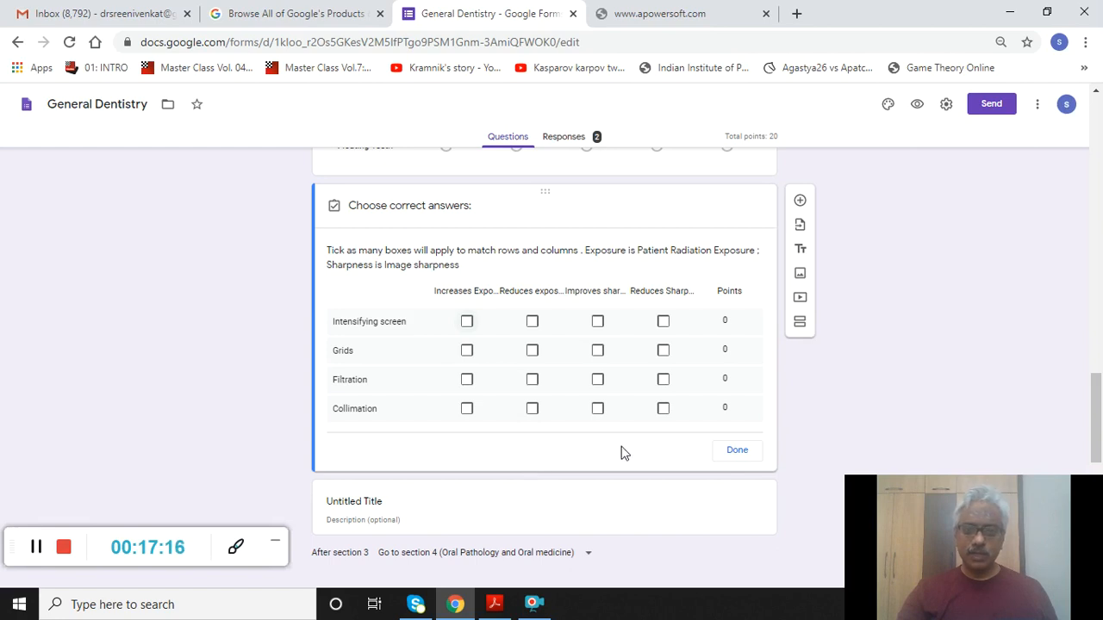
{"action": "left_click", "coordinate": [734, 452]}
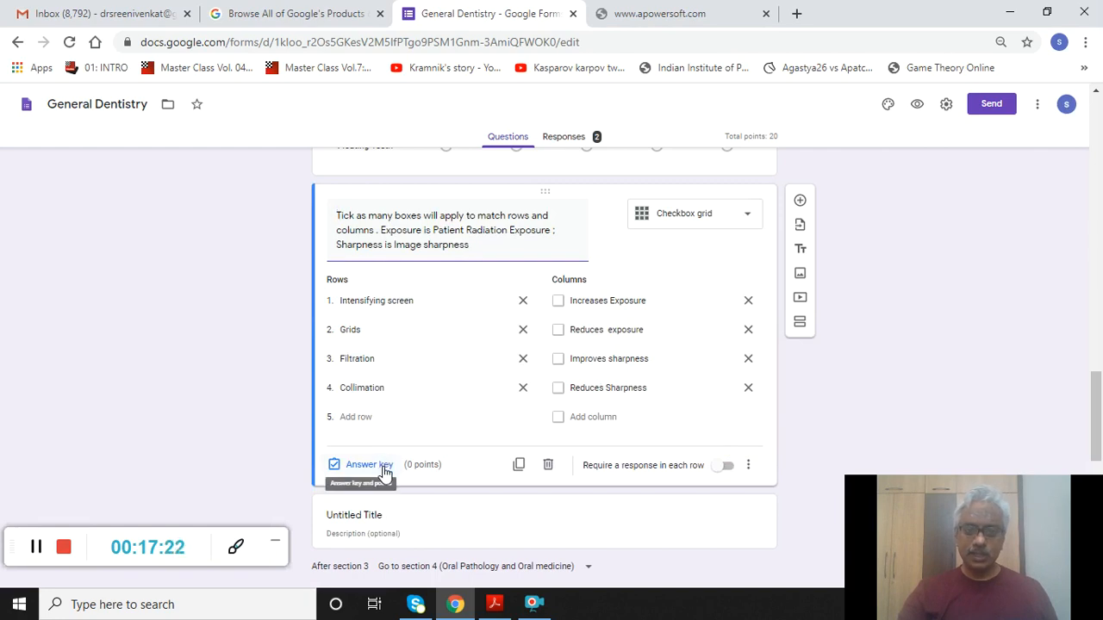
{"action": "left_click", "coordinate": [369, 464]}
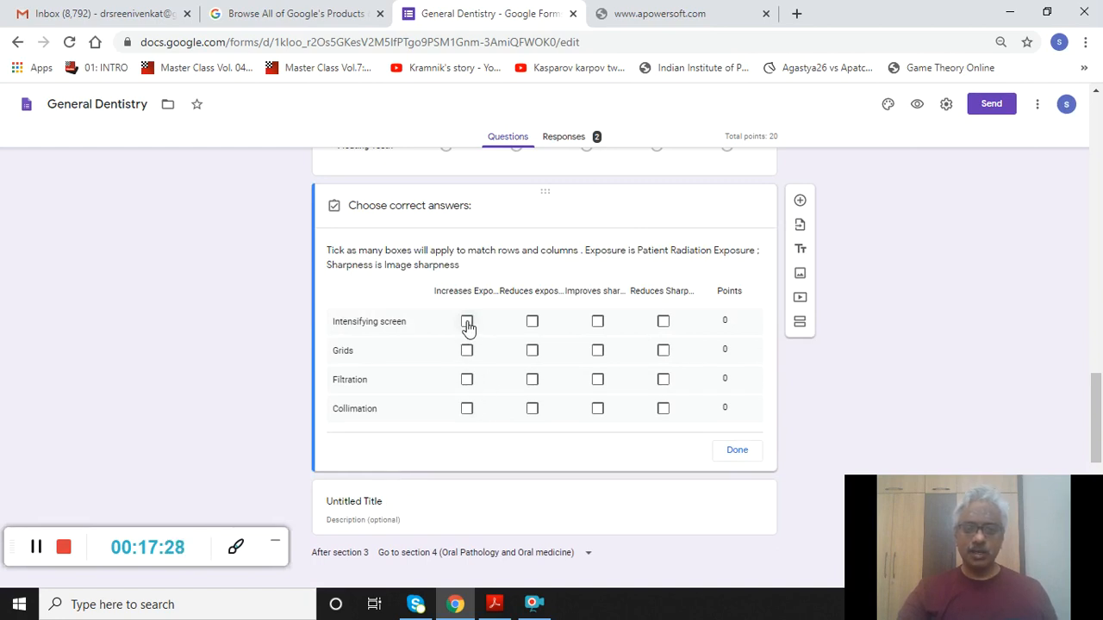
- Tick the correct exposure and sharpness effects for Intensifying screen, Grids, Filtration and Collimation
{"action": "left_click", "coordinate": [531, 322]}
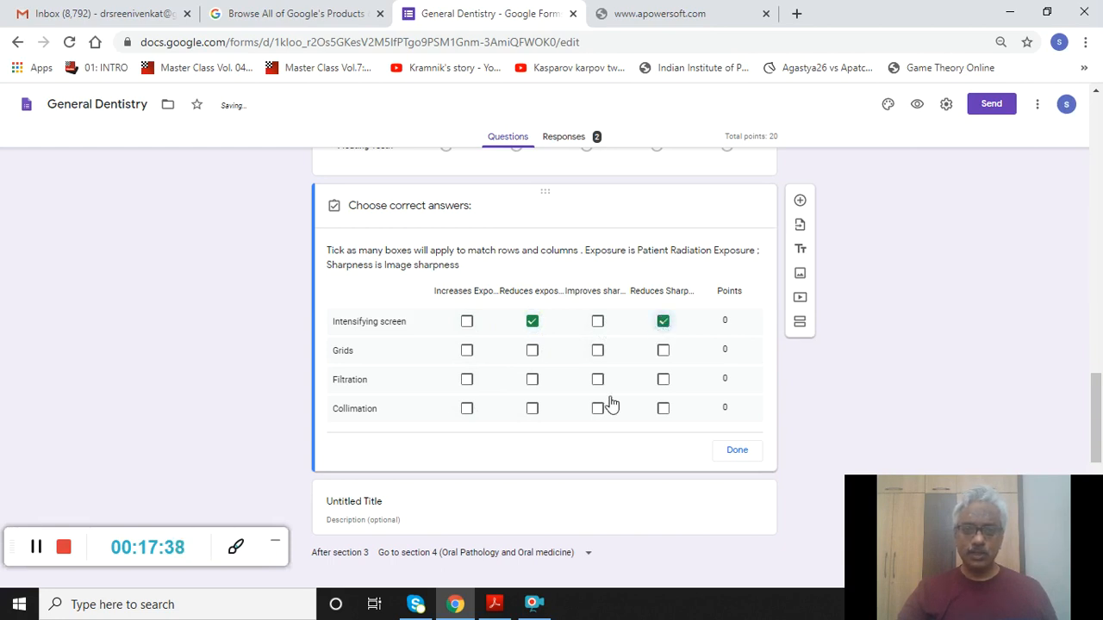
{"action": "left_click", "coordinate": [467, 352]}
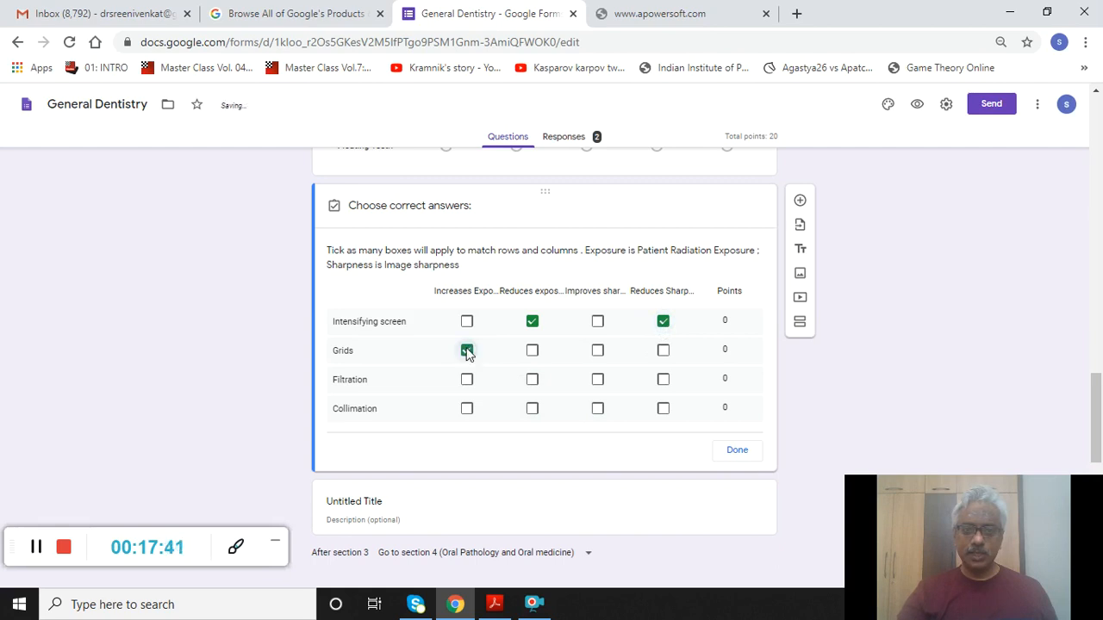
{"action": "left_click", "coordinate": [598, 354]}
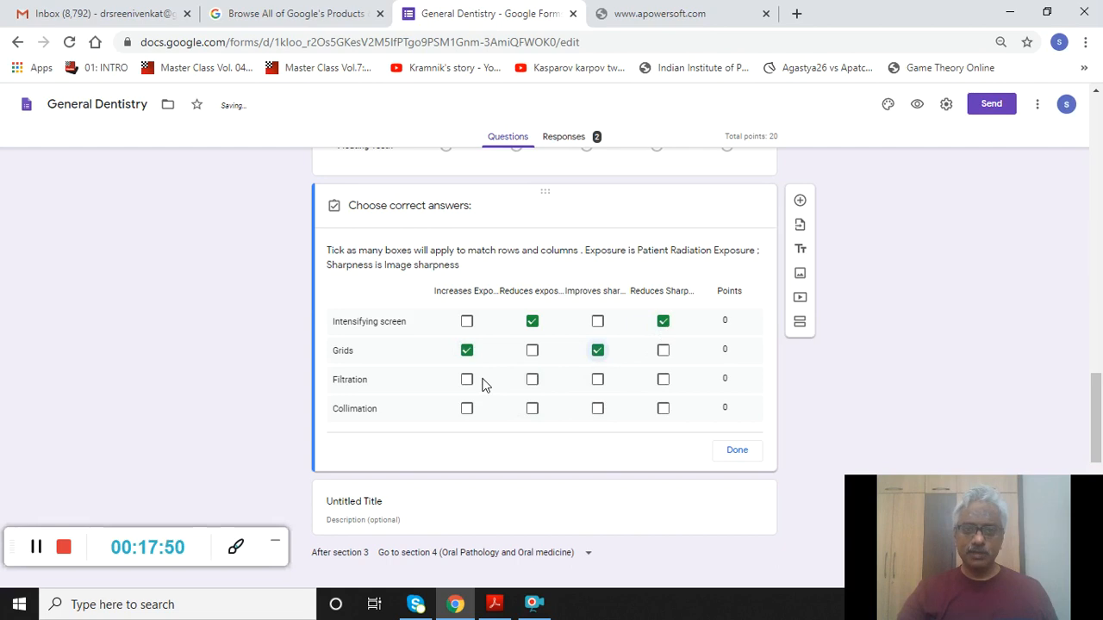
{"action": "left_click", "coordinate": [531, 380]}
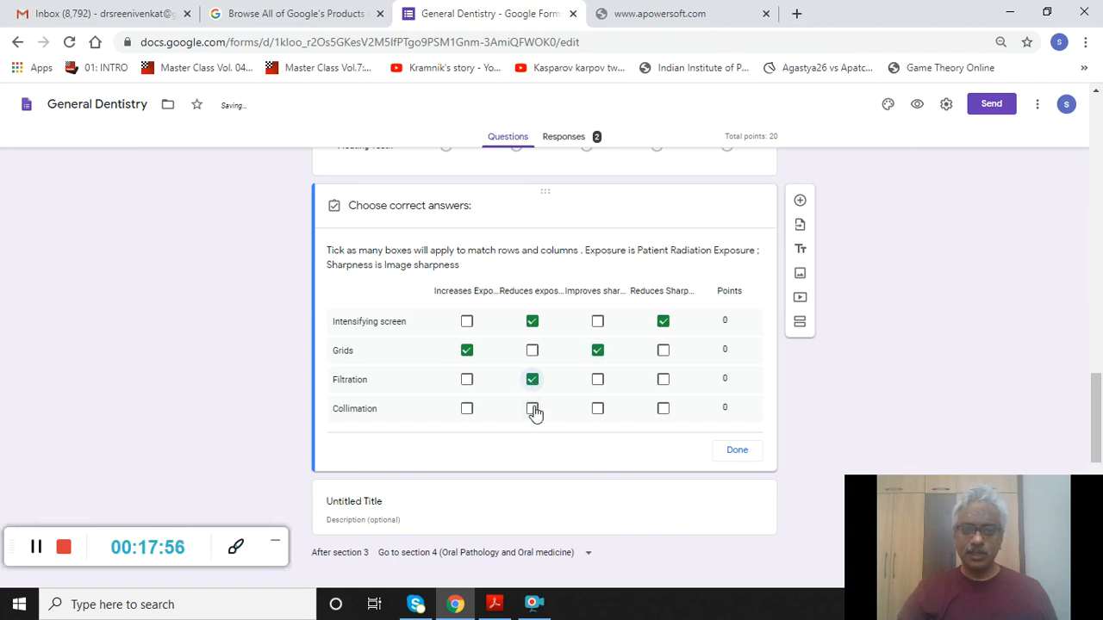
{"action": "left_click", "coordinate": [598, 410]}
{"action": "left_click", "coordinate": [733, 452]}
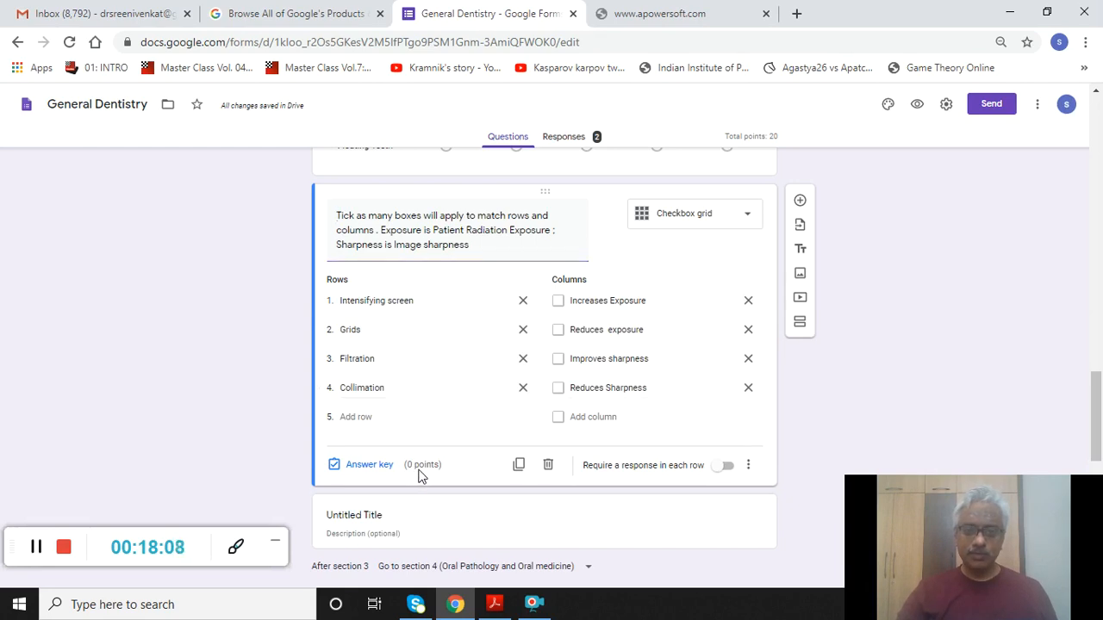
- Give the grid's rows 1, 1, 1 and 2 points, making the question worth 5 points
{"action": "left_click", "coordinate": [379, 466]}
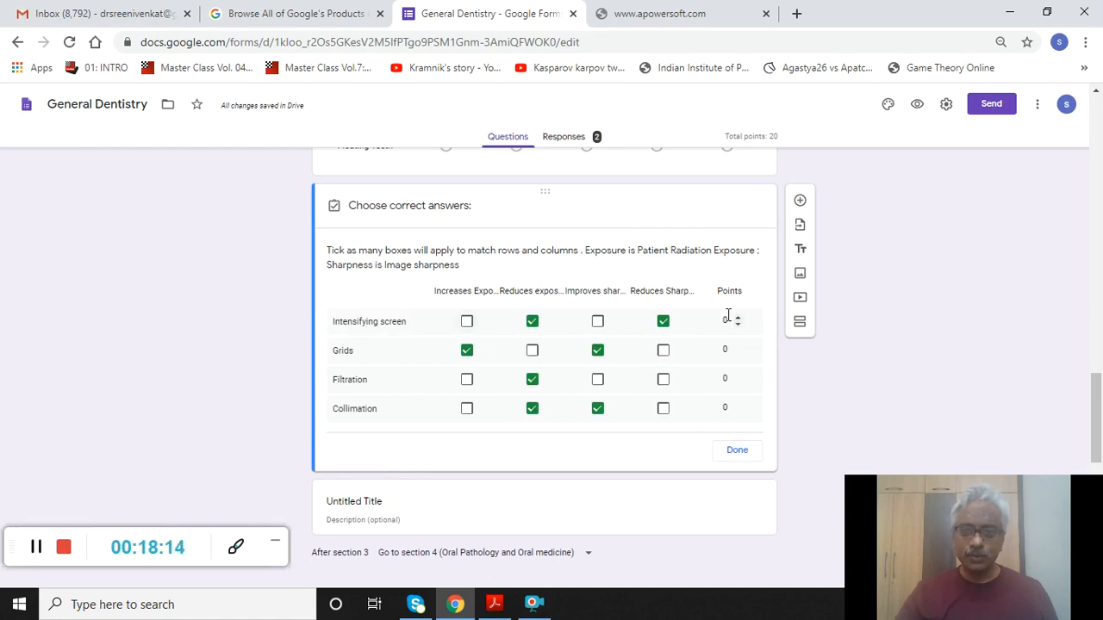
{"action": "left_click", "coordinate": [737, 376]}
{"action": "left_click", "coordinate": [738, 406]}
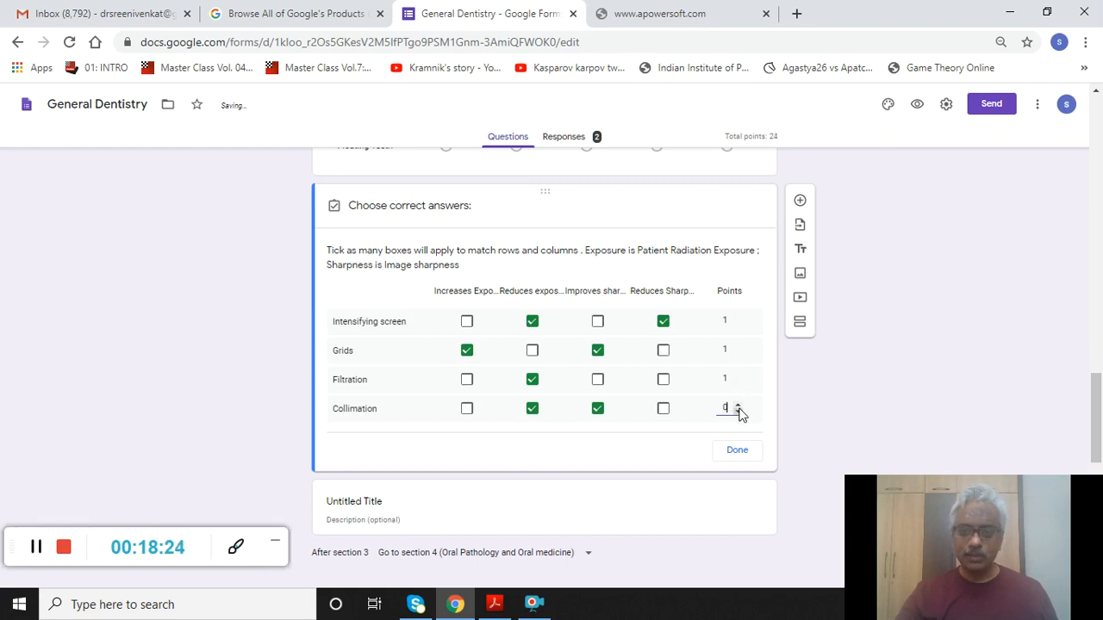
{"action": "left_click", "coordinate": [738, 409]}
{"action": "left_click", "coordinate": [739, 407]}
{"action": "left_click", "coordinate": [735, 452]}
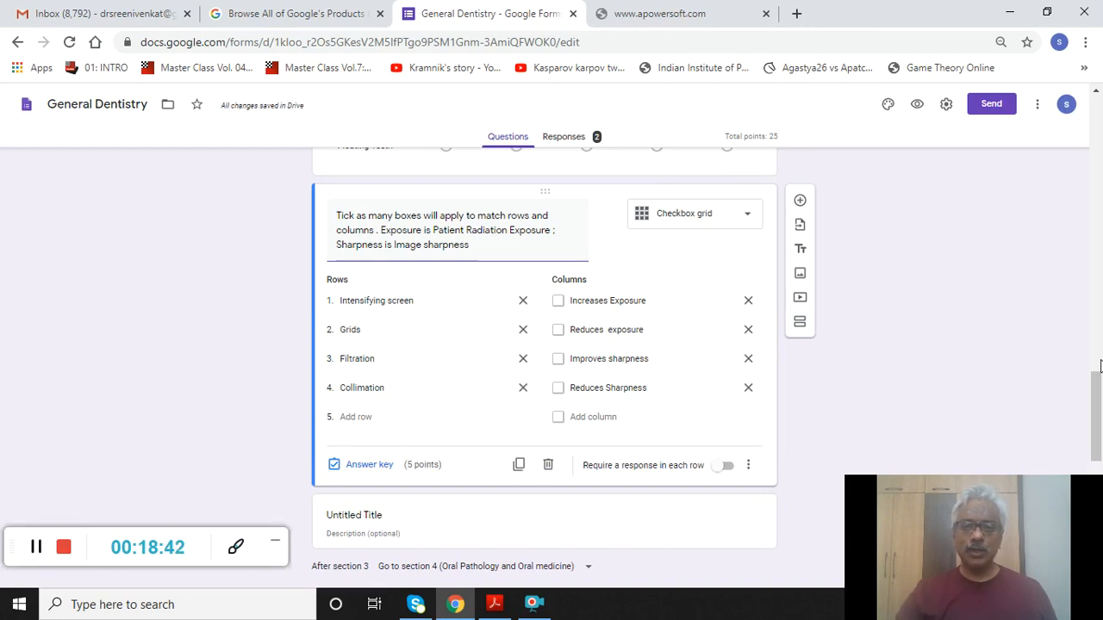
{"action": "left_click_drag", "start_coordinate": [1097, 382], "coordinate": [1096, 465]}
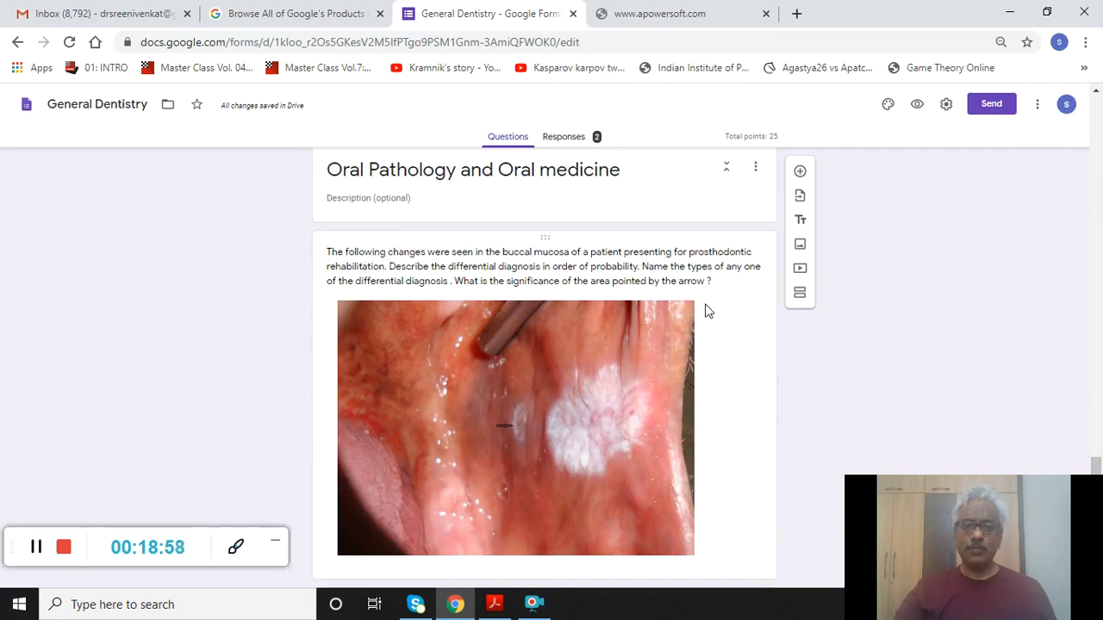
{"action": "scroll", "coordinate": [704, 310], "scroll_direction": "up", "scroll_amount": 5}
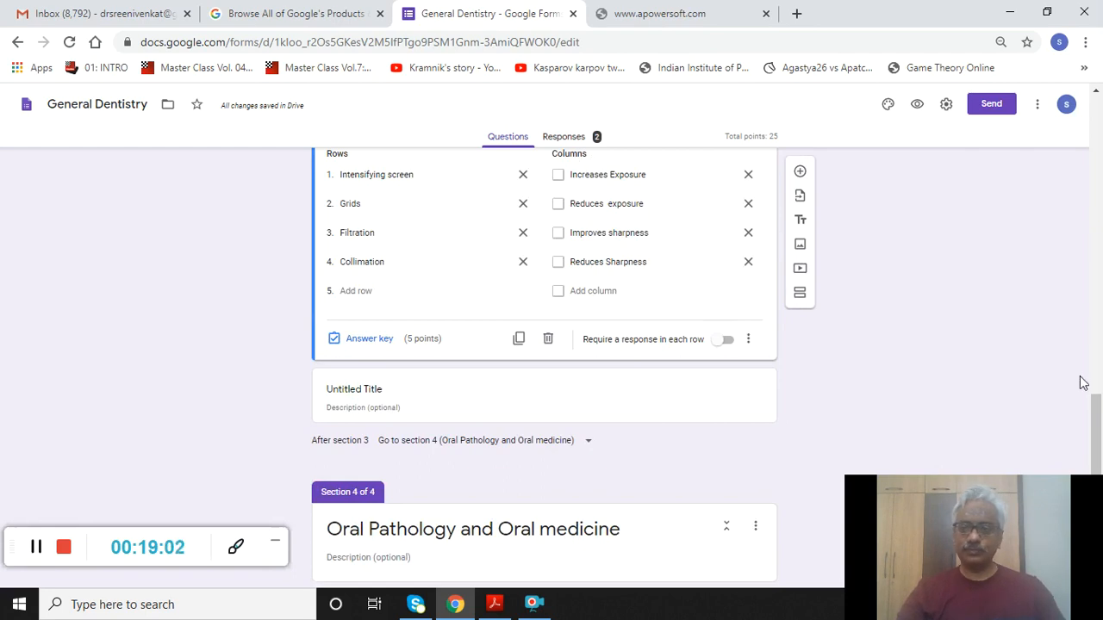
{"action": "right_click", "coordinate": [1100, 454]}
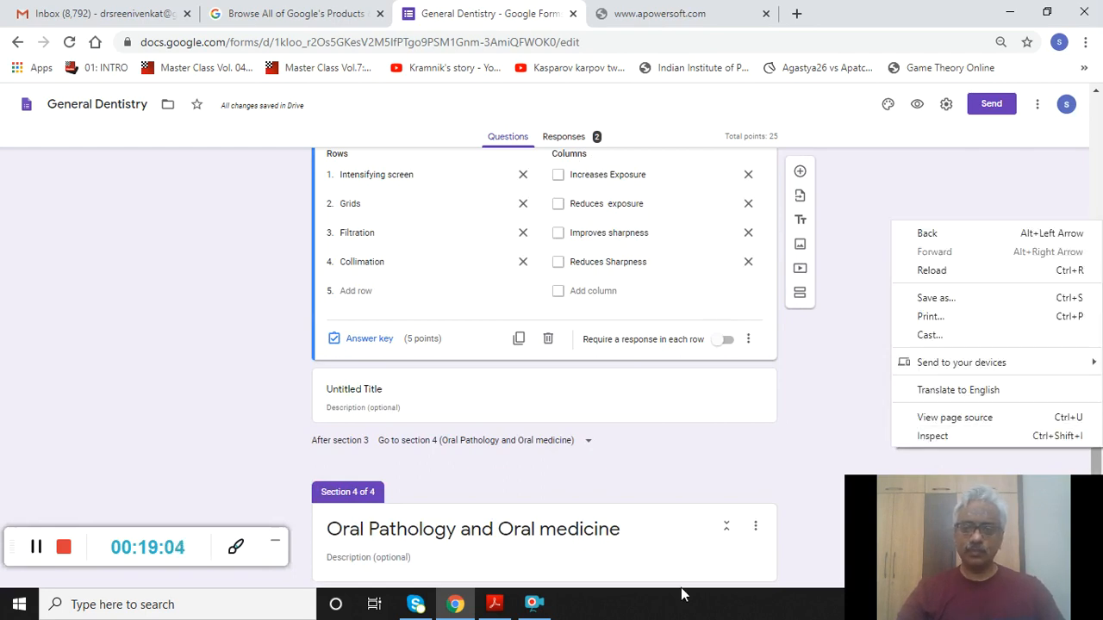
{"action": "left_click", "coordinate": [821, 433]}
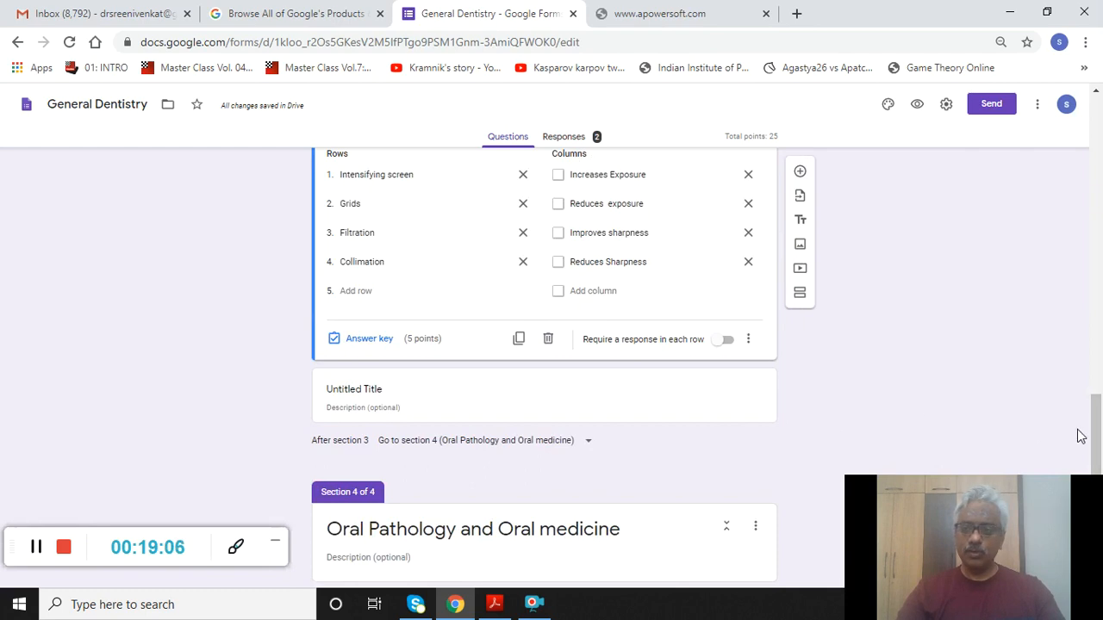
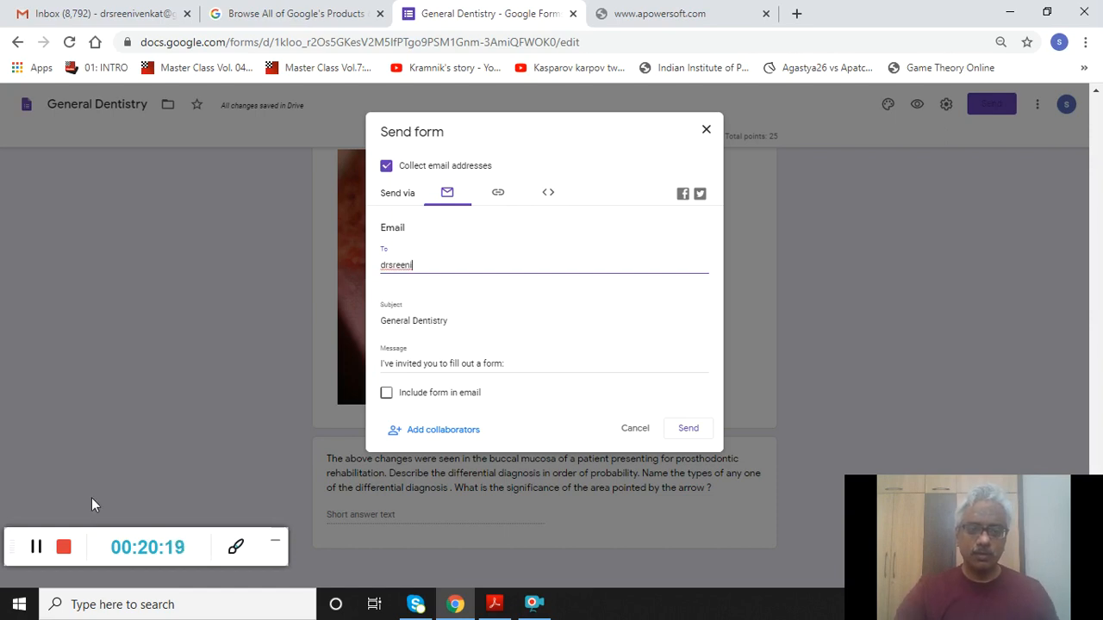
- Finish the test recipient's address, include the form in the email, and send the invitation
{"action": "left_click", "coordinate": [29, 547]}
{"action": "left_click", "coordinate": [29, 545]}
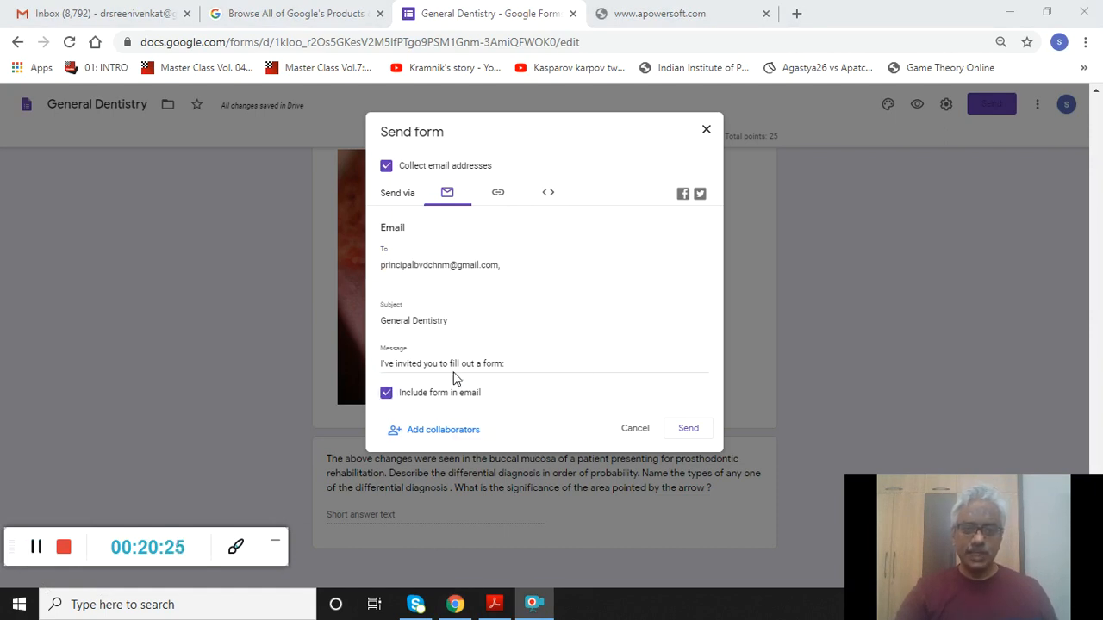
{"action": "left_click", "coordinate": [386, 394]}
{"action": "left_click", "coordinate": [386, 395]}
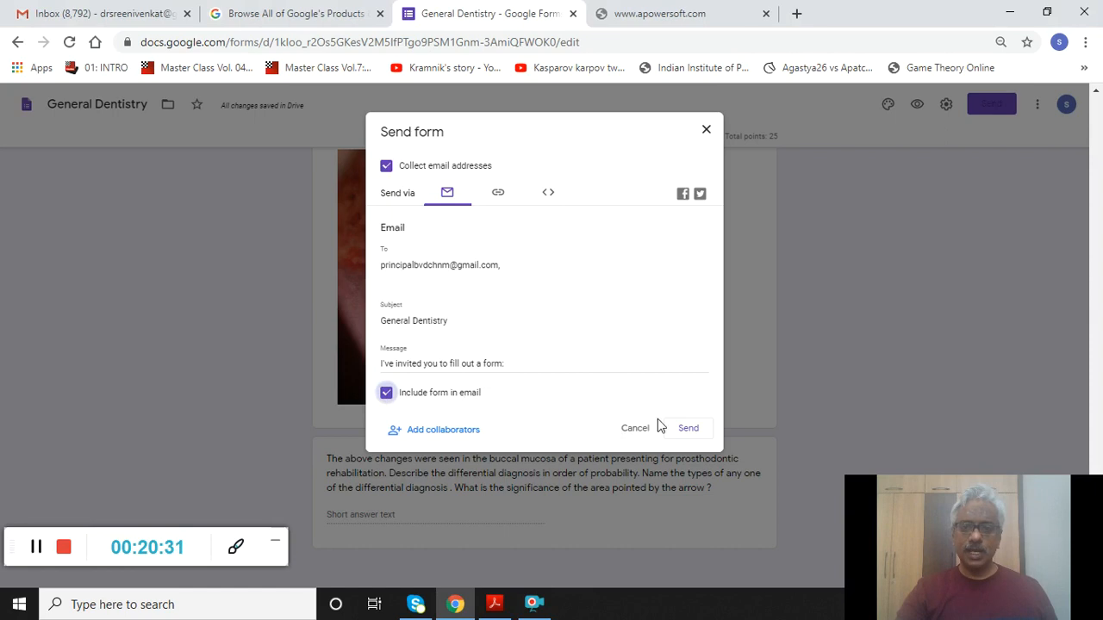
{"action": "left_click", "coordinate": [689, 429]}
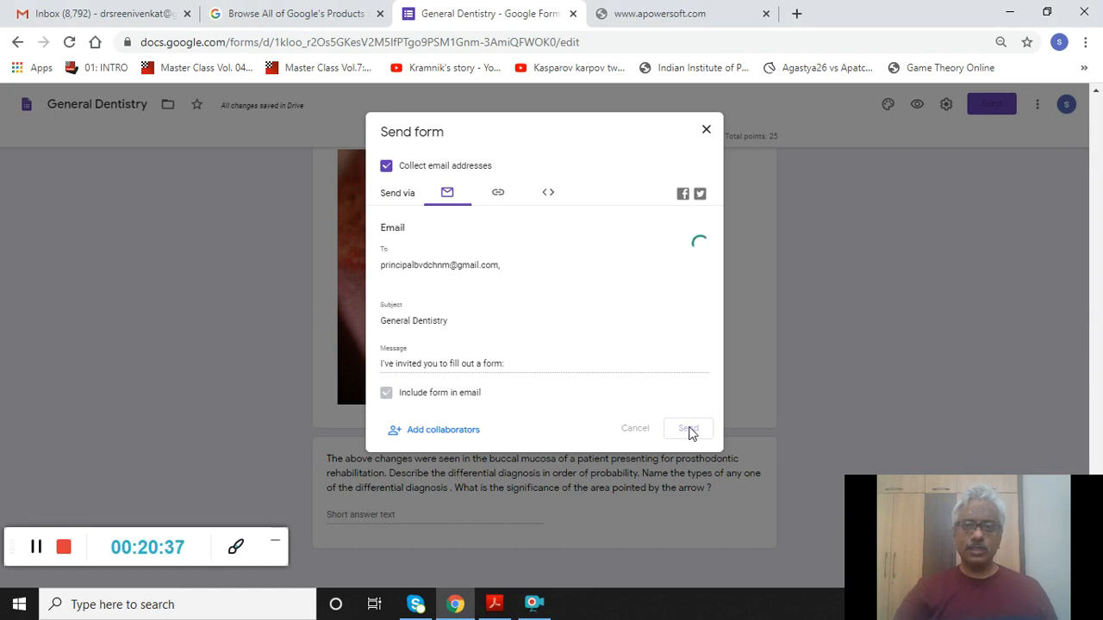
{"action": "left_click", "coordinate": [36, 548]}
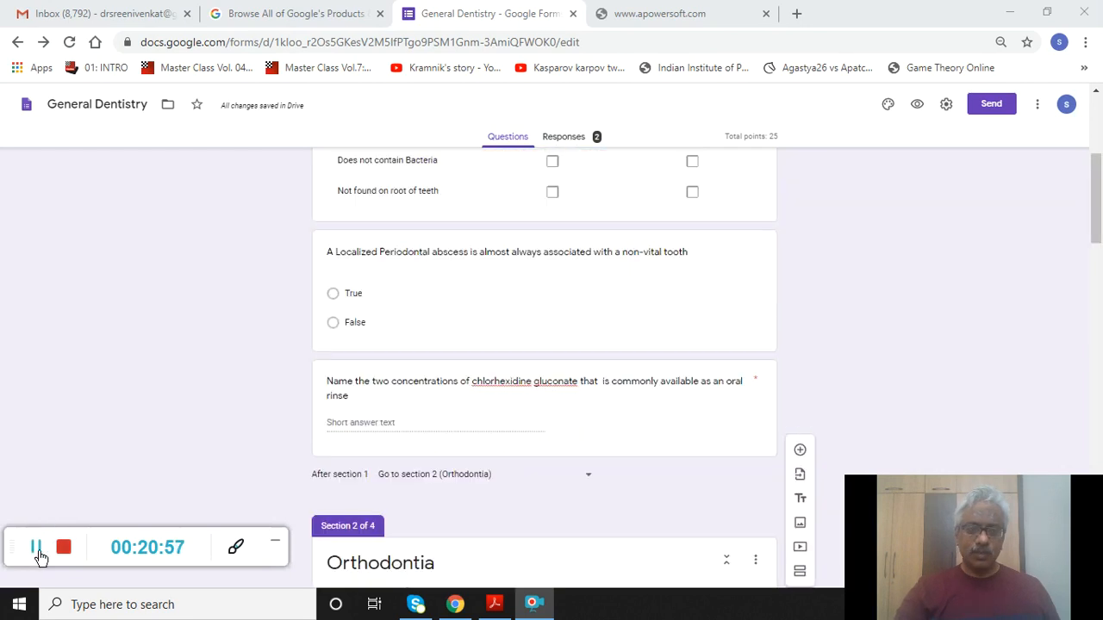
- Make section 1 go on to section 2 (Orthodontia), then switch to the recipient's Gmail inbox
{"action": "left_click", "coordinate": [589, 480]}
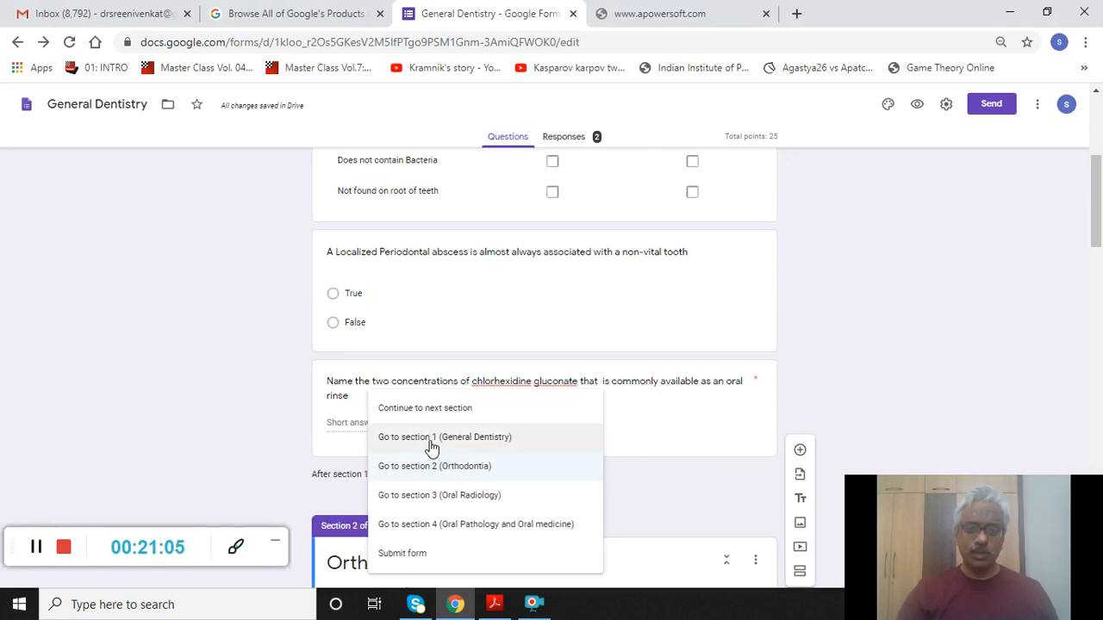
{"action": "left_click", "coordinate": [431, 439]}
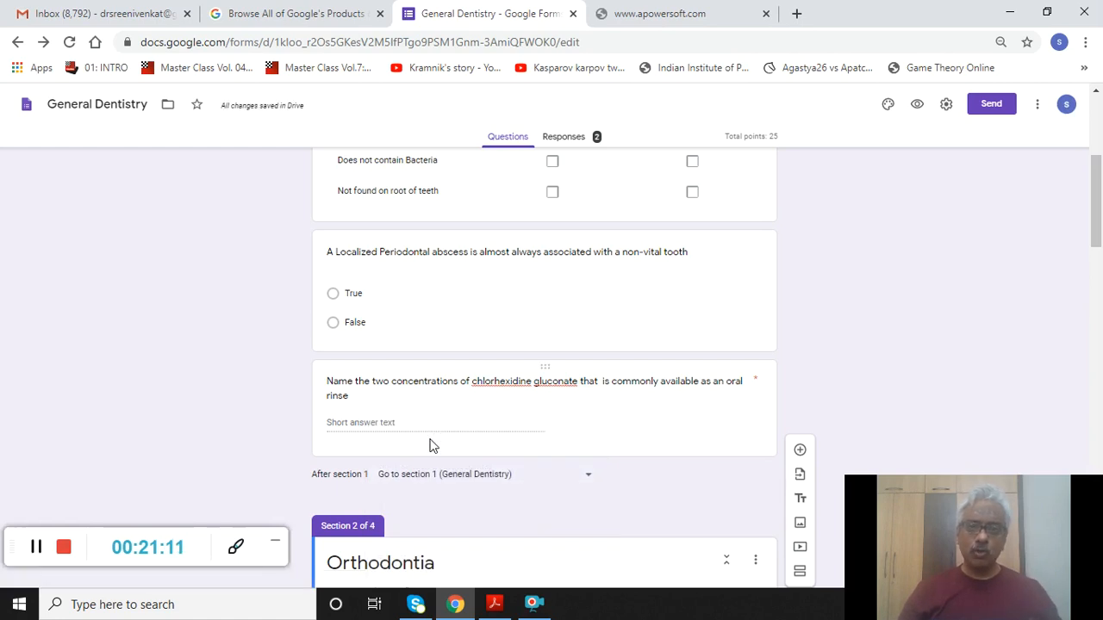
{"action": "left_click", "coordinate": [590, 482]}
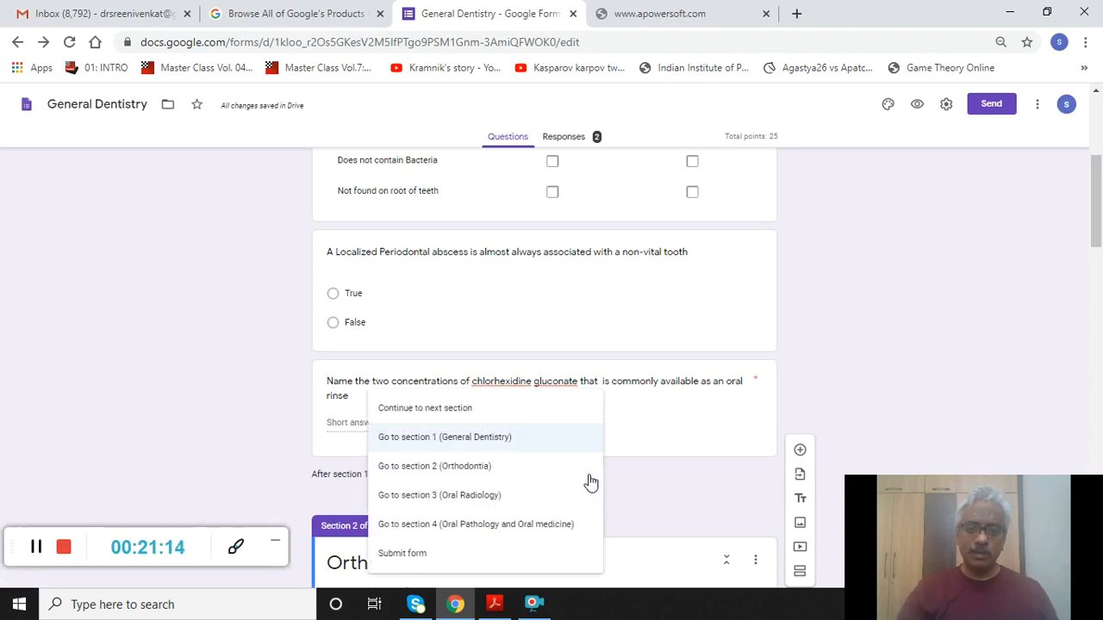
{"action": "left_click", "coordinate": [488, 416]}
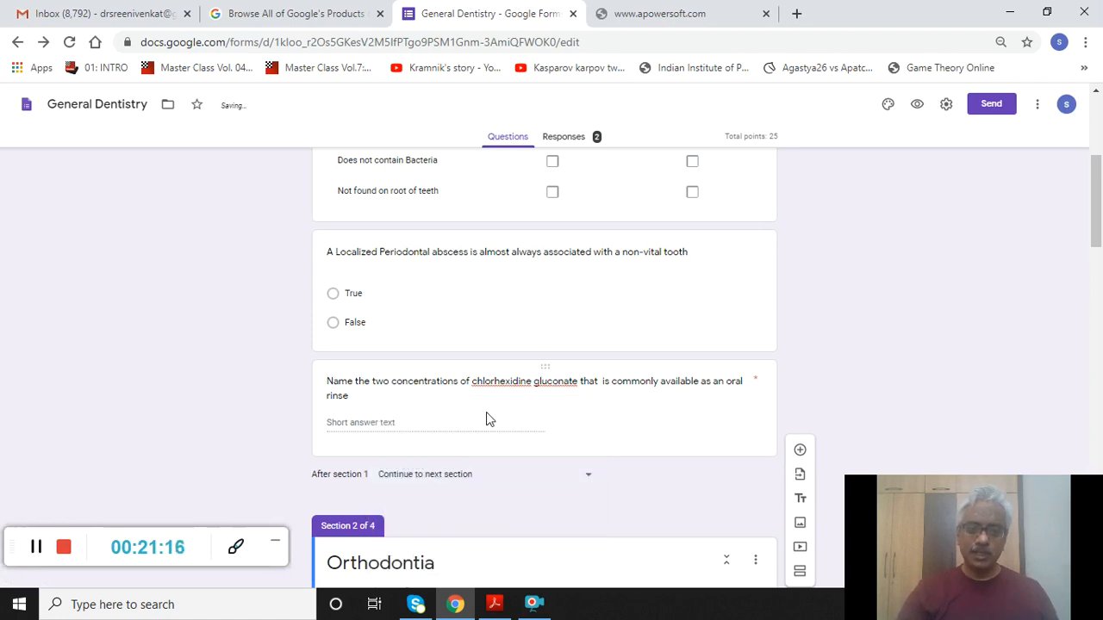
{"action": "left_click", "coordinate": [589, 480]}
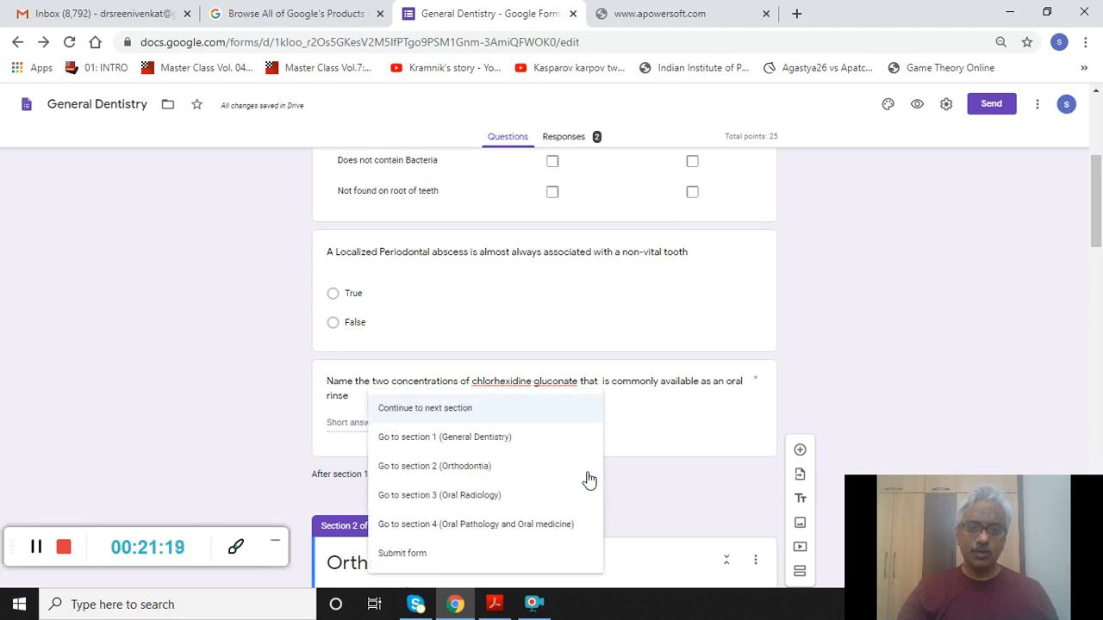
{"action": "left_click", "coordinate": [481, 475]}
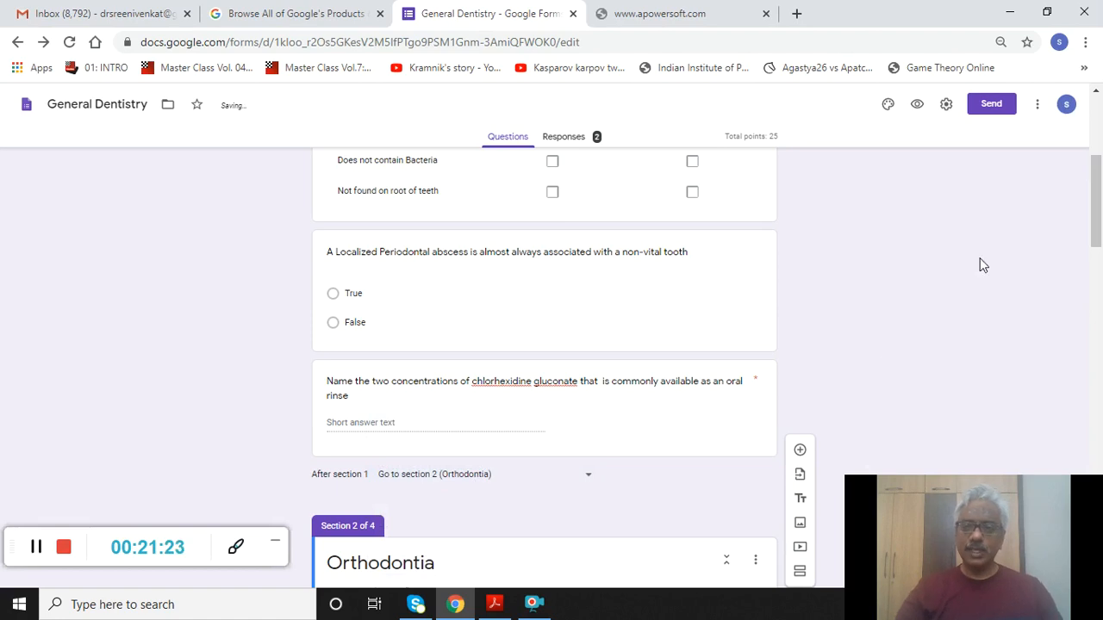
{"action": "left_click_drag", "start_coordinate": [1097, 177], "coordinate": [1100, 533]}
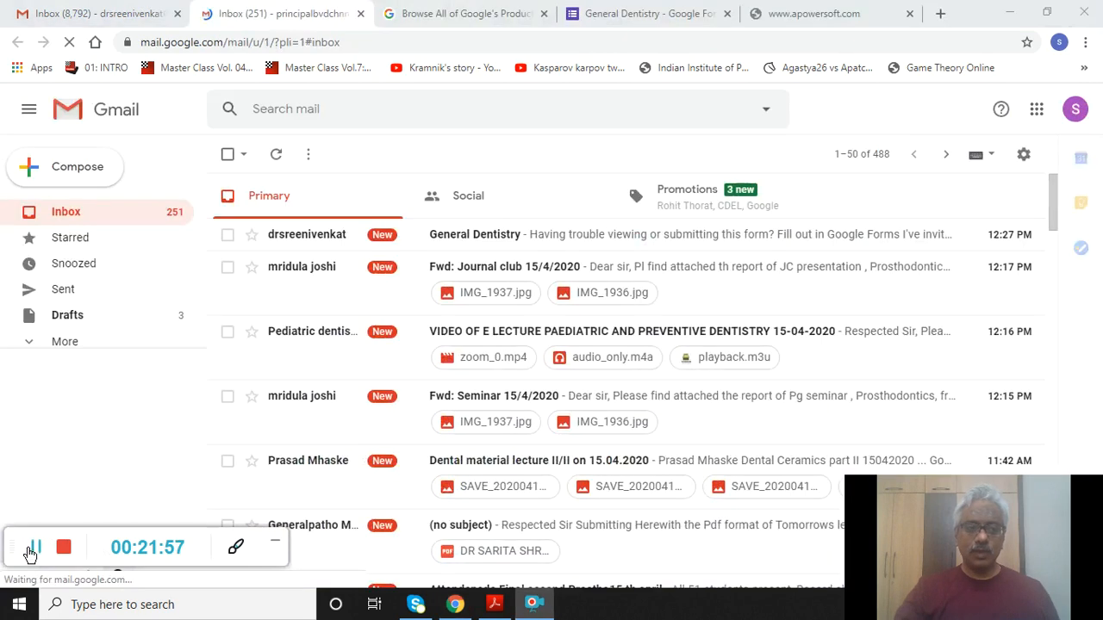
{"action": "left_click", "coordinate": [28, 547]}
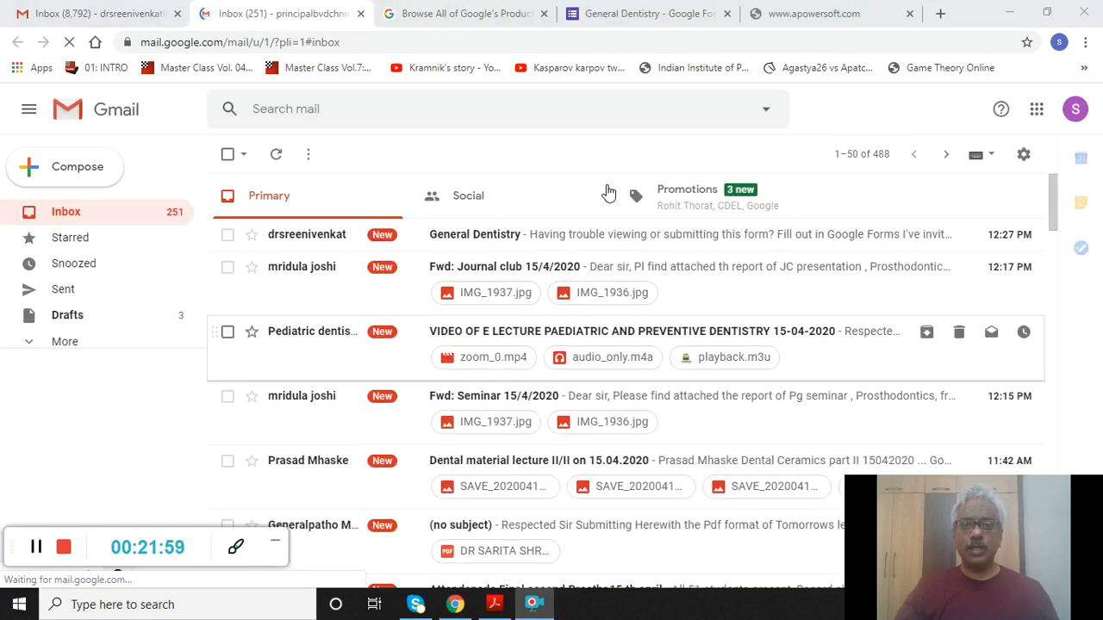
- Open the General Dentistry invitation email and launch the form with Fill out in Google Forms
{"action": "left_click", "coordinate": [555, 246]}
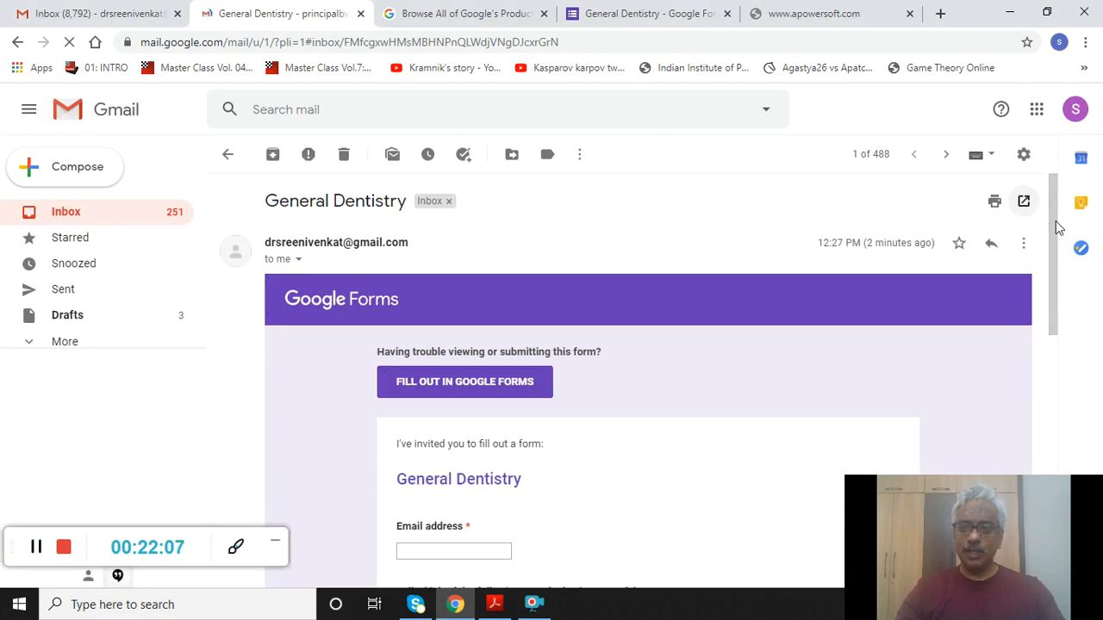
{"action": "scroll", "coordinate": [1055, 237], "scroll_direction": "down", "scroll_amount": 2}
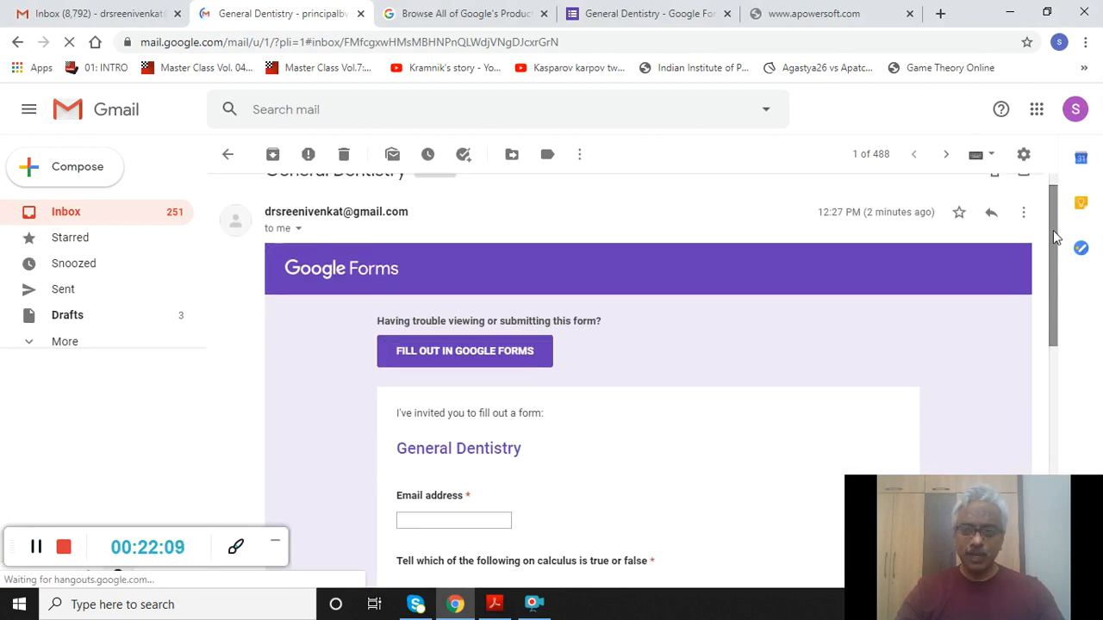
{"action": "left_click_drag", "start_coordinate": [1063, 291], "coordinate": [1067, 254]}
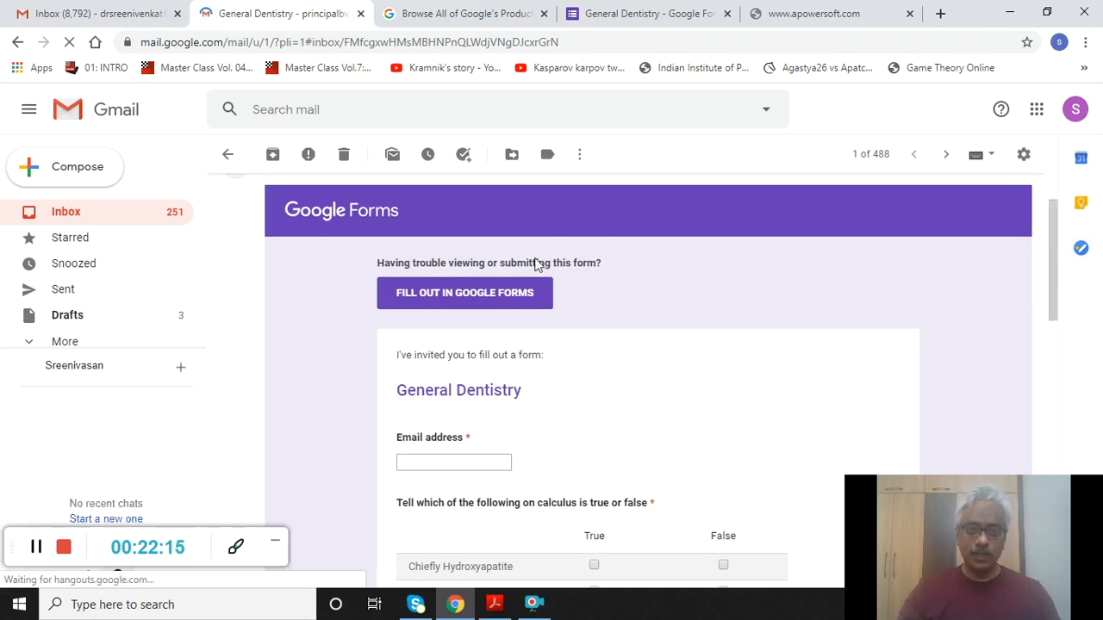
{"action": "left_click", "coordinate": [484, 293]}
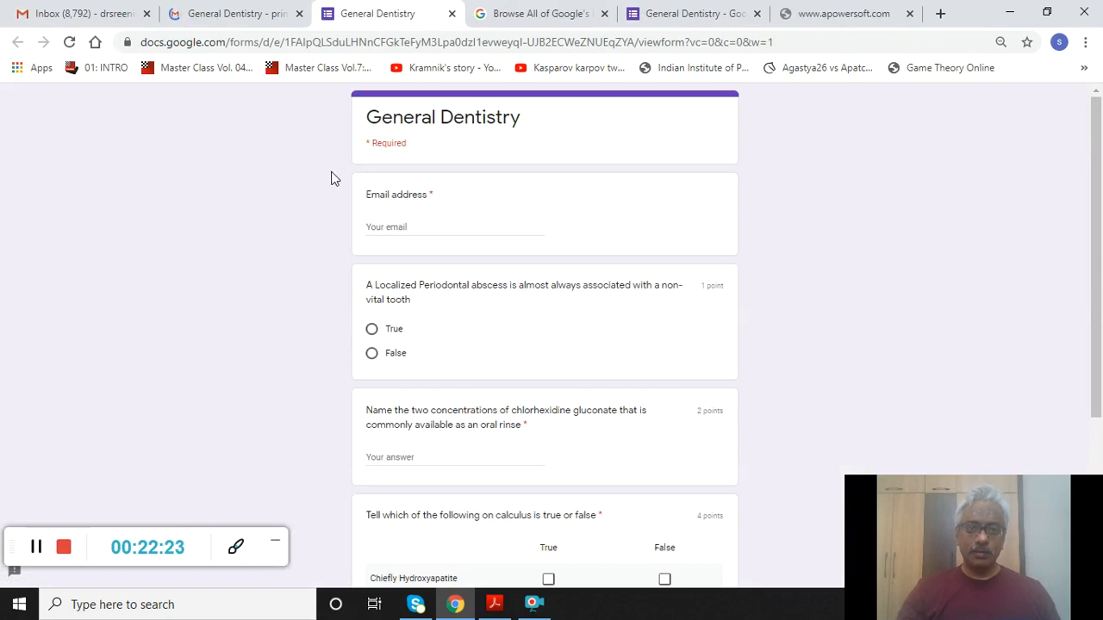
- Fill in the respondent's saved email, answer abscess False, and enter '0.12% and o.2 %' for chlorhexidine
{"action": "left_click", "coordinate": [378, 227]}
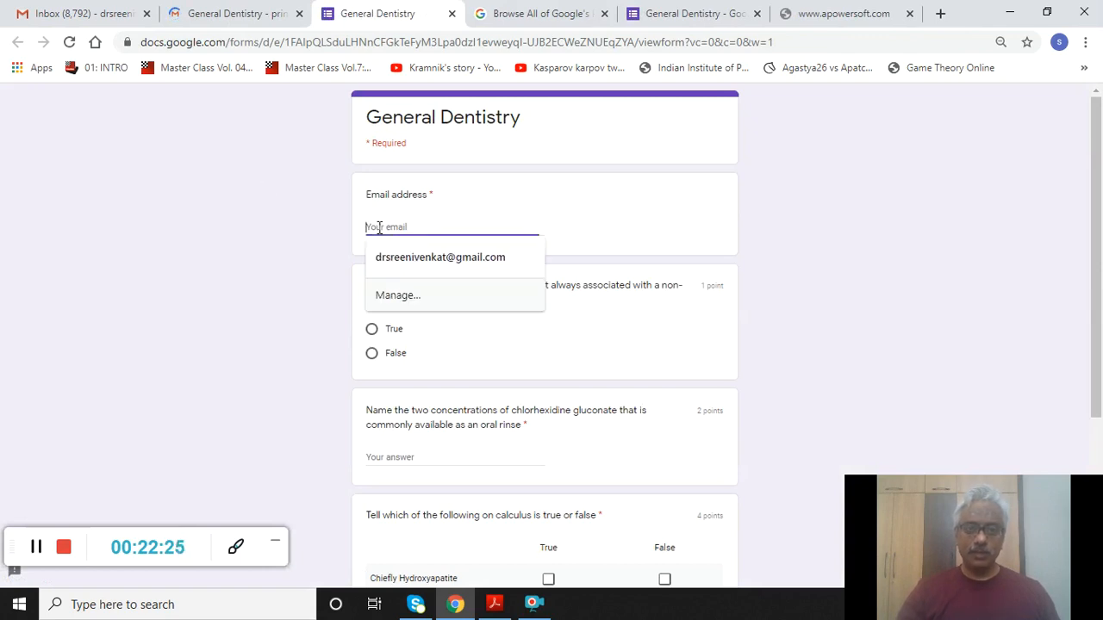
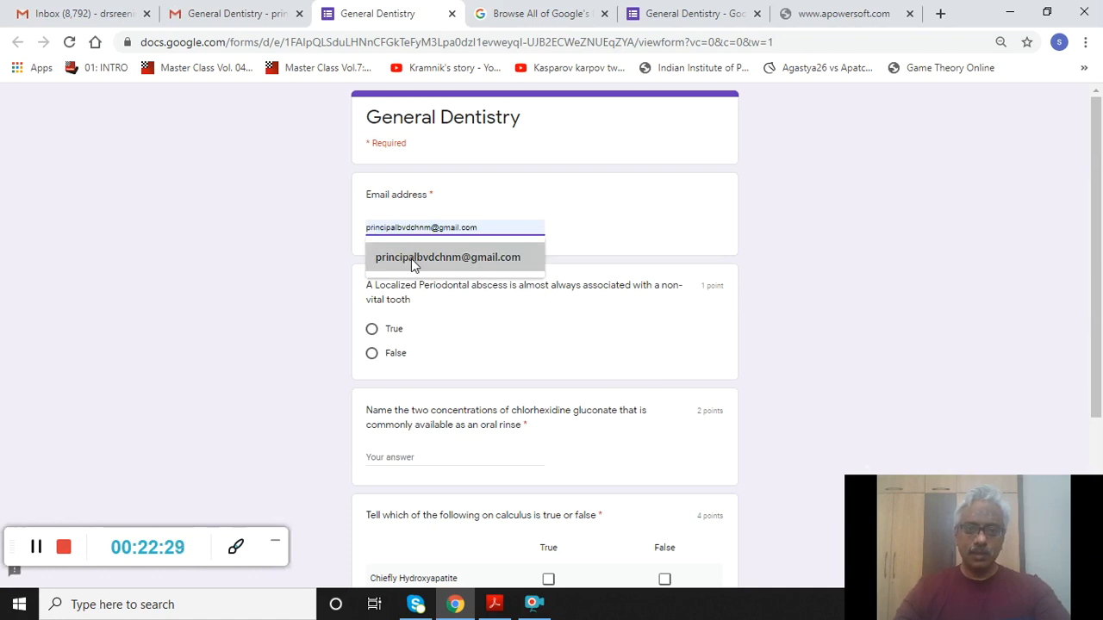
{"action": "left_click", "coordinate": [411, 258]}
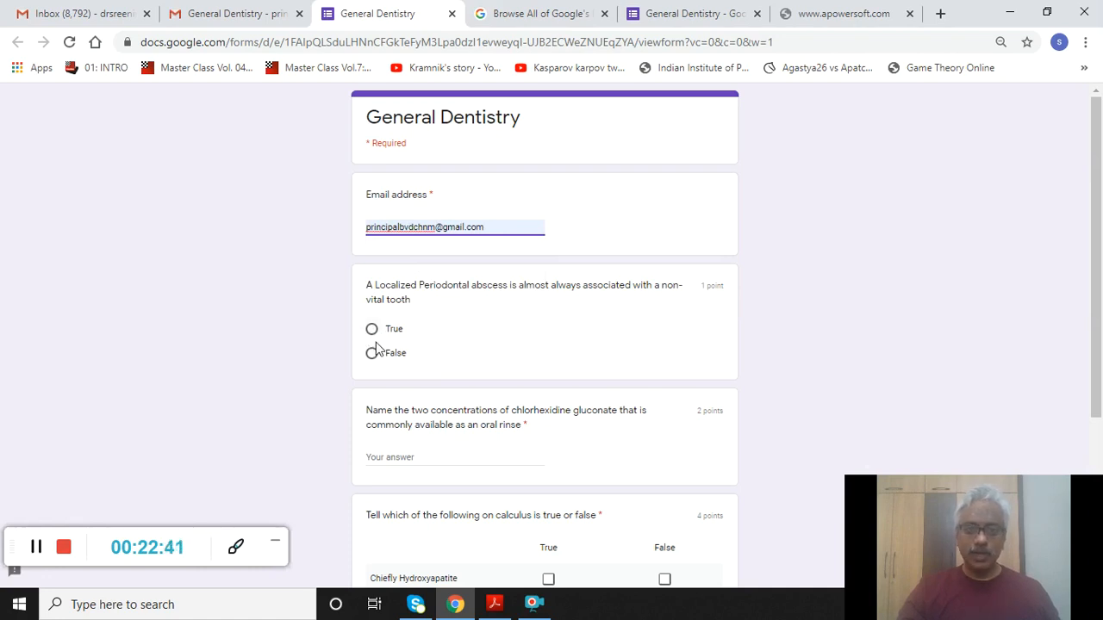
{"action": "left_click", "coordinate": [371, 357]}
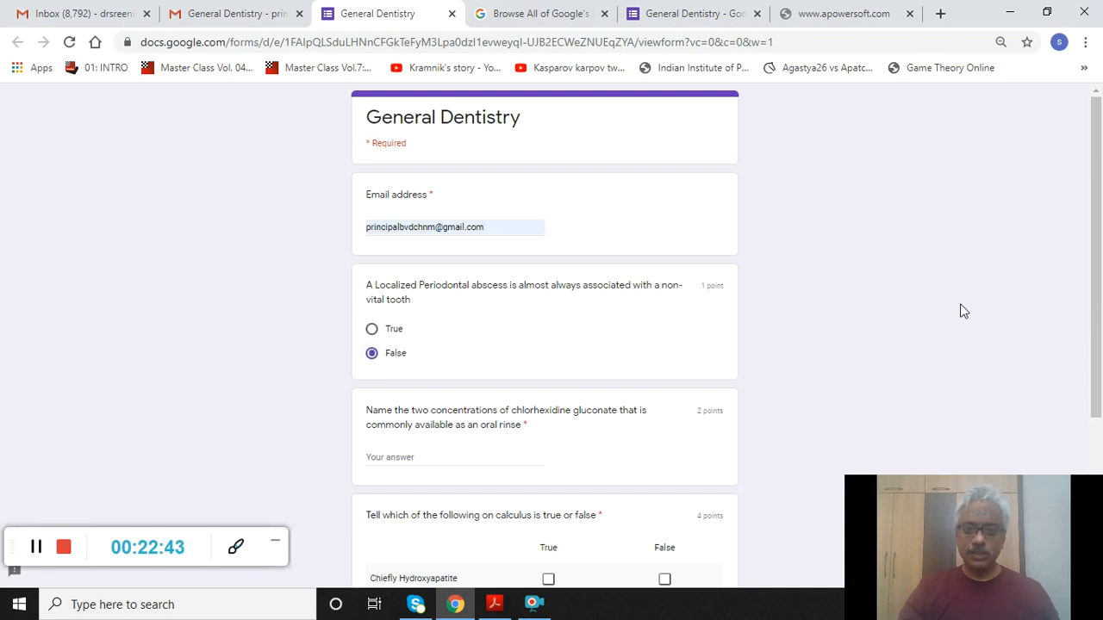
{"action": "left_click_drag", "start_coordinate": [1097, 321], "coordinate": [1097, 407]}
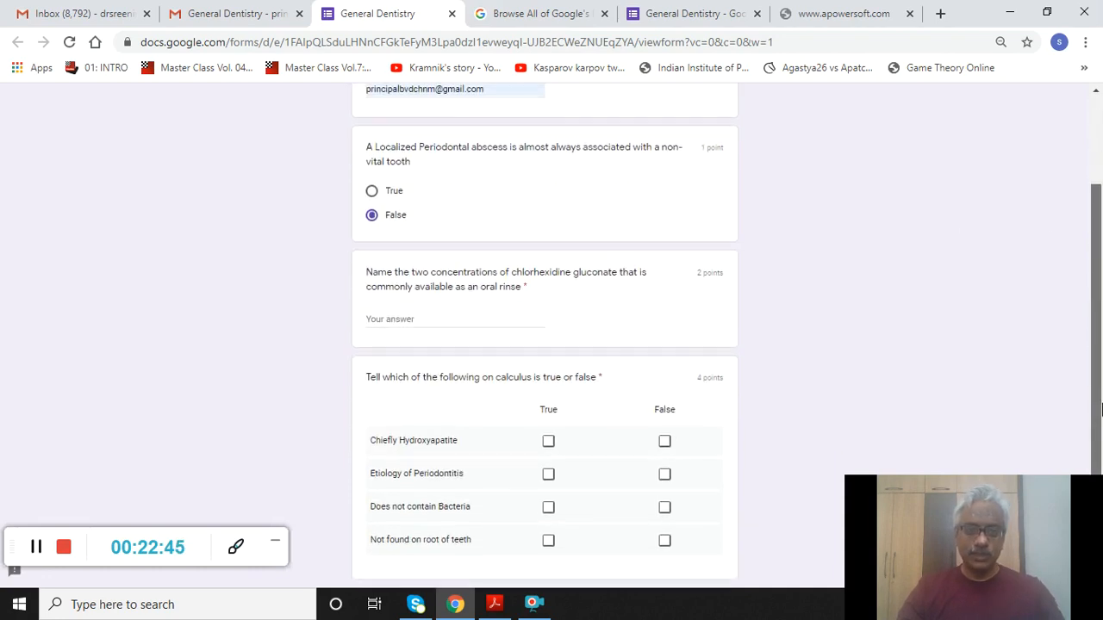
{"action": "left_click", "coordinate": [423, 323]}
{"action": "type", "text": "0"}
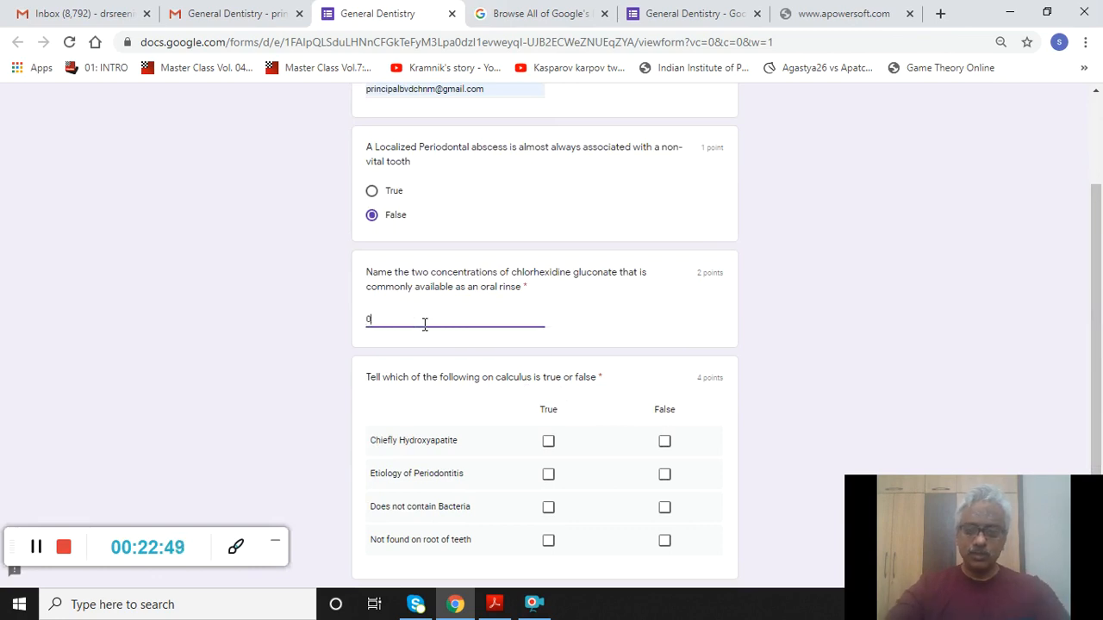
{"action": "type", "text": "."}
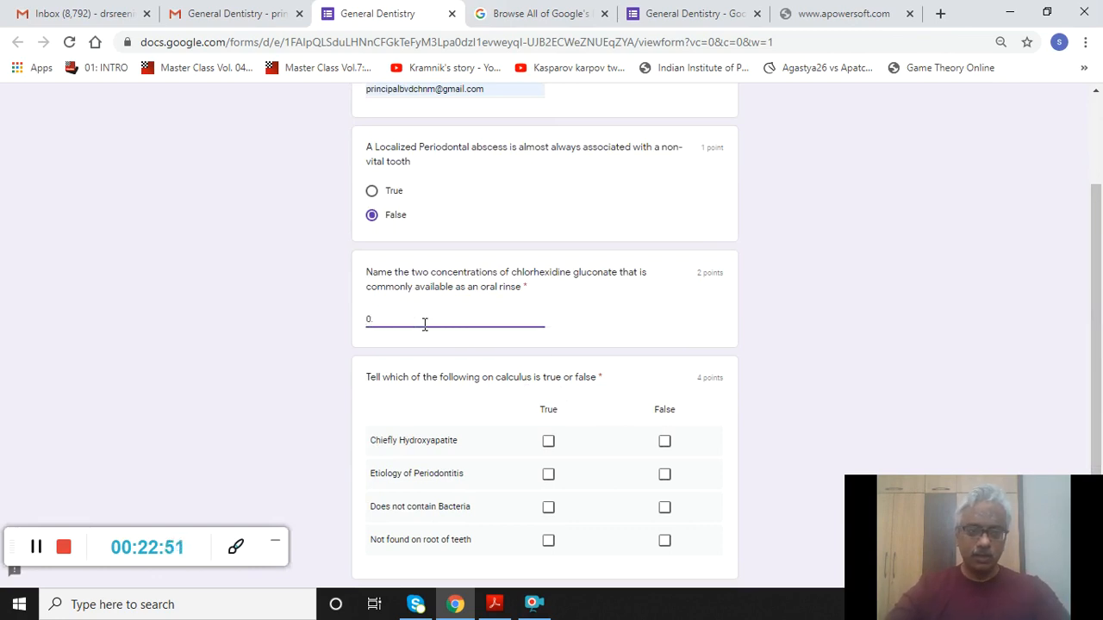
{"action": "type", "text": "12"}
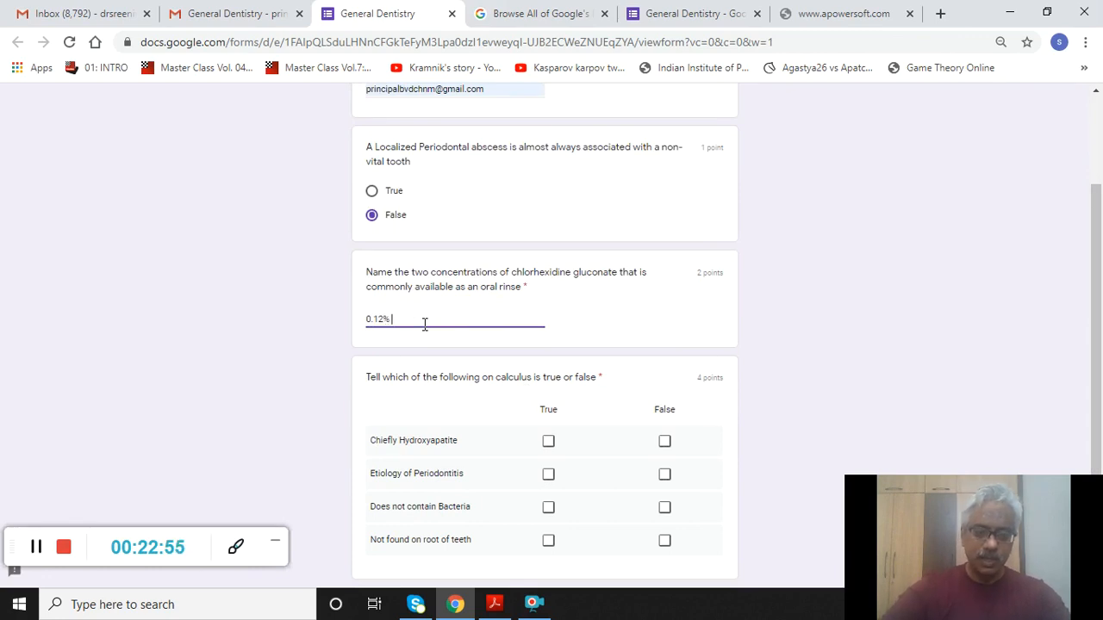
{"action": "type", "text": "% and"}
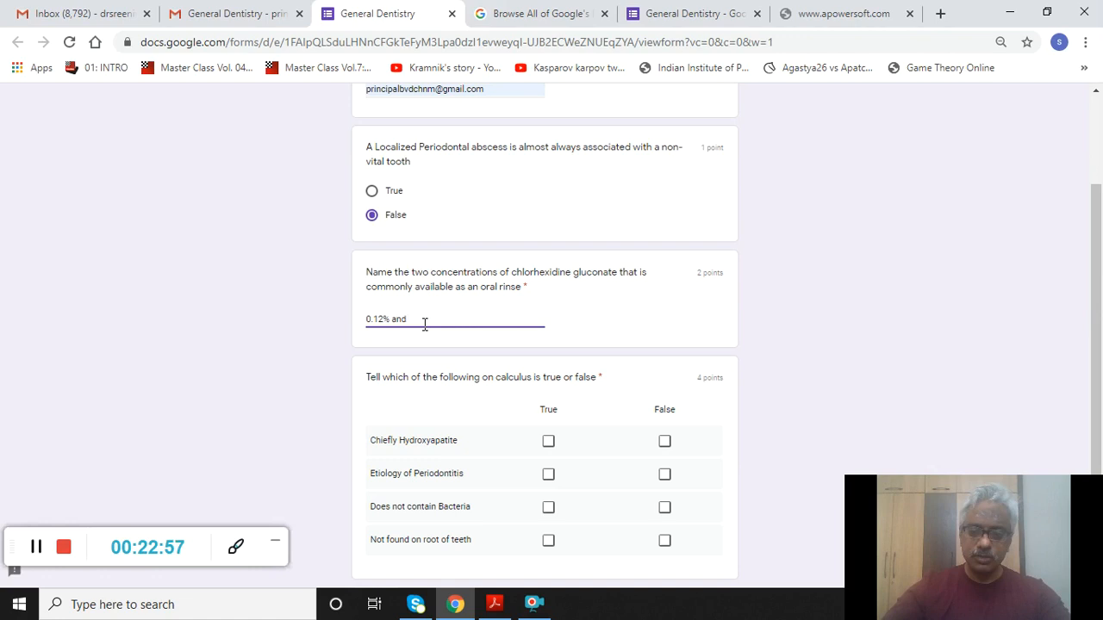
{"action": "type", "text": " o.2 %"}
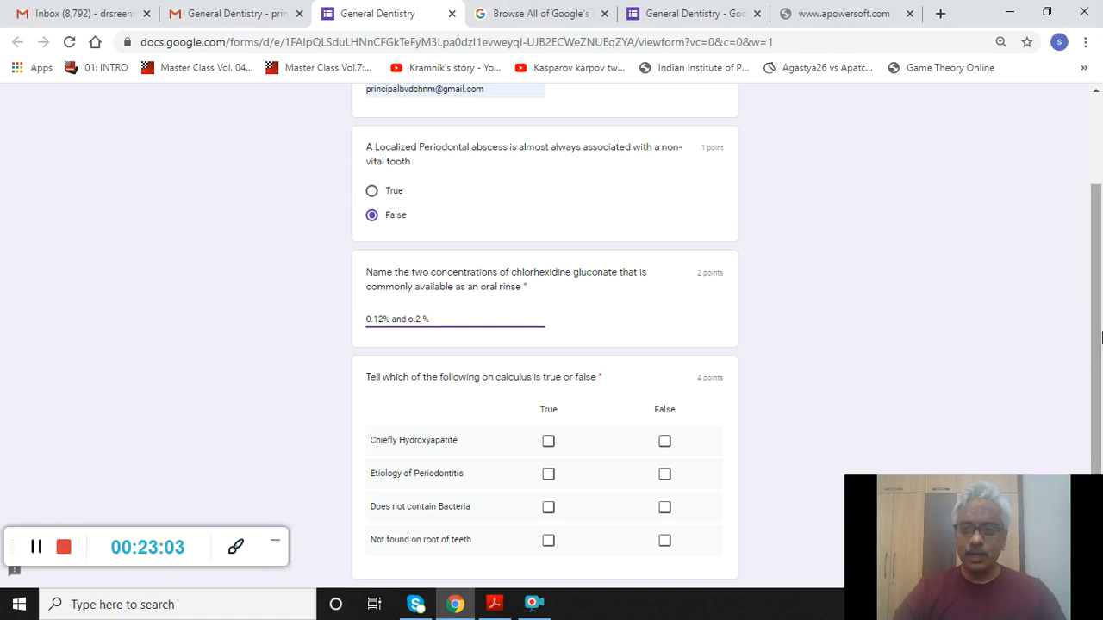
- Mark Chiefly Hydroxyapatite True and the other three calculus rows False, then go to Orthodontia
{"action": "scroll", "coordinate": [1101, 337], "scroll_direction": "down", "scroll_amount": 1}
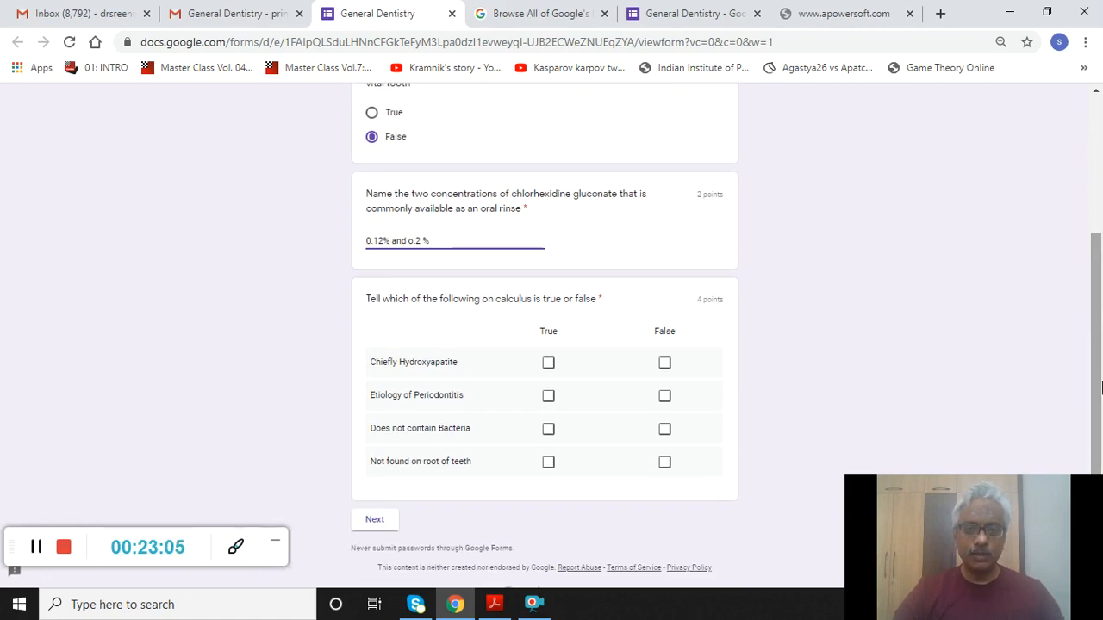
{"action": "left_click", "coordinate": [548, 365]}
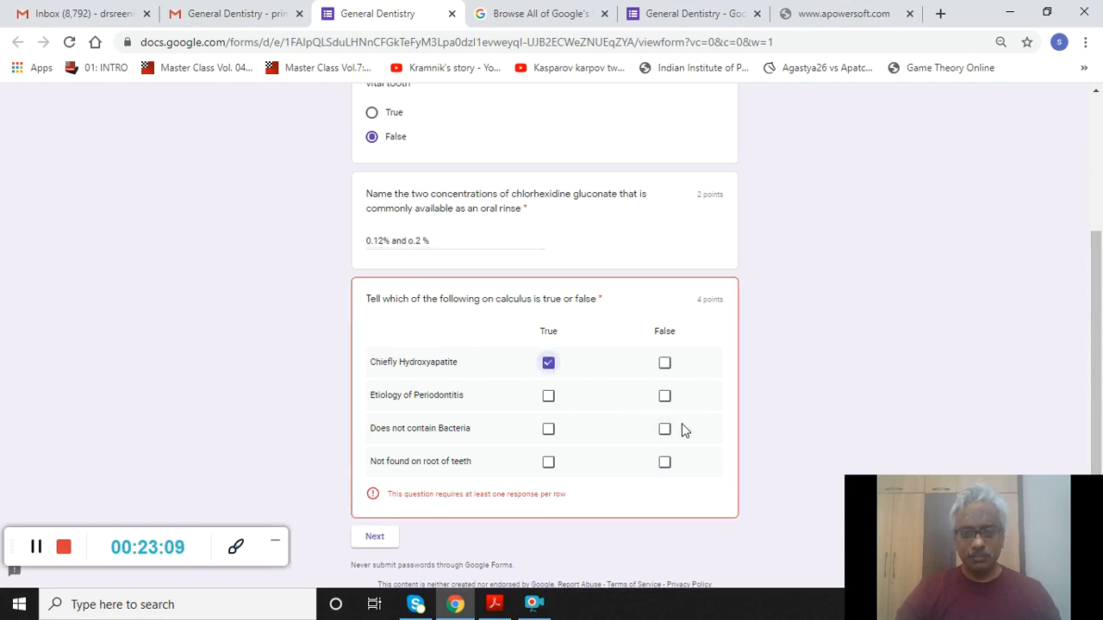
{"action": "left_click", "coordinate": [664, 397]}
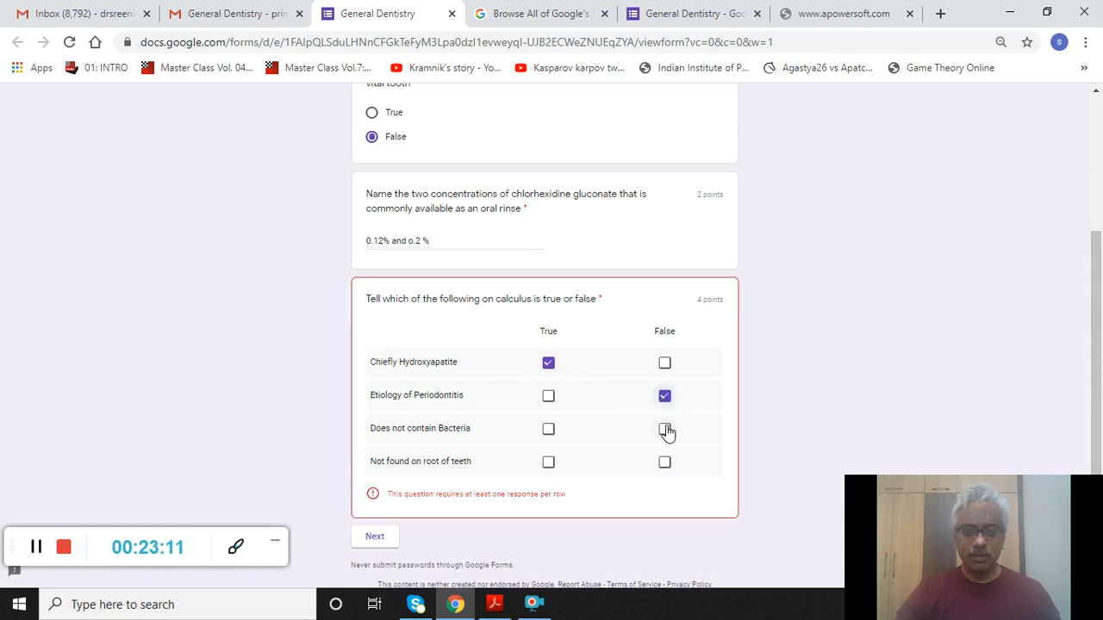
{"action": "left_click", "coordinate": [665, 430]}
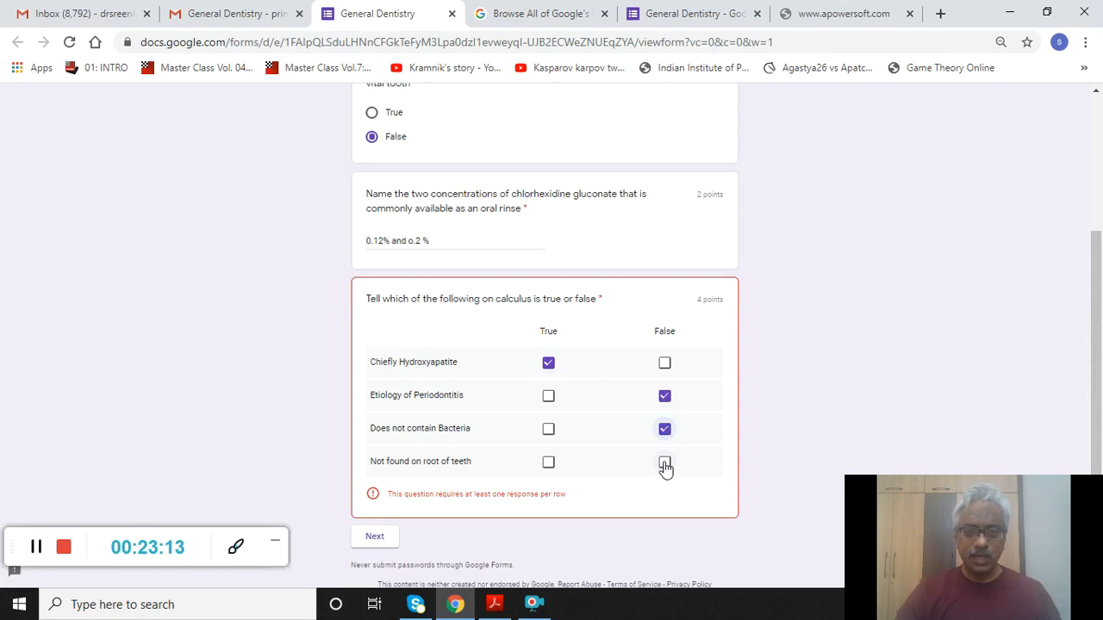
{"action": "left_click", "coordinate": [665, 463]}
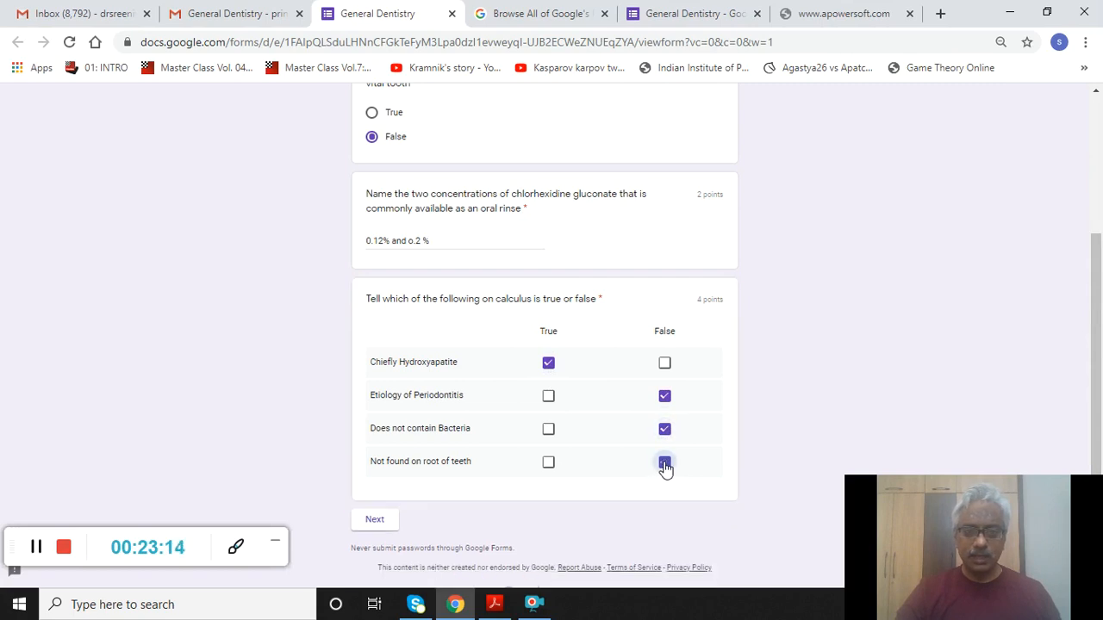
{"action": "left_click", "coordinate": [375, 521]}
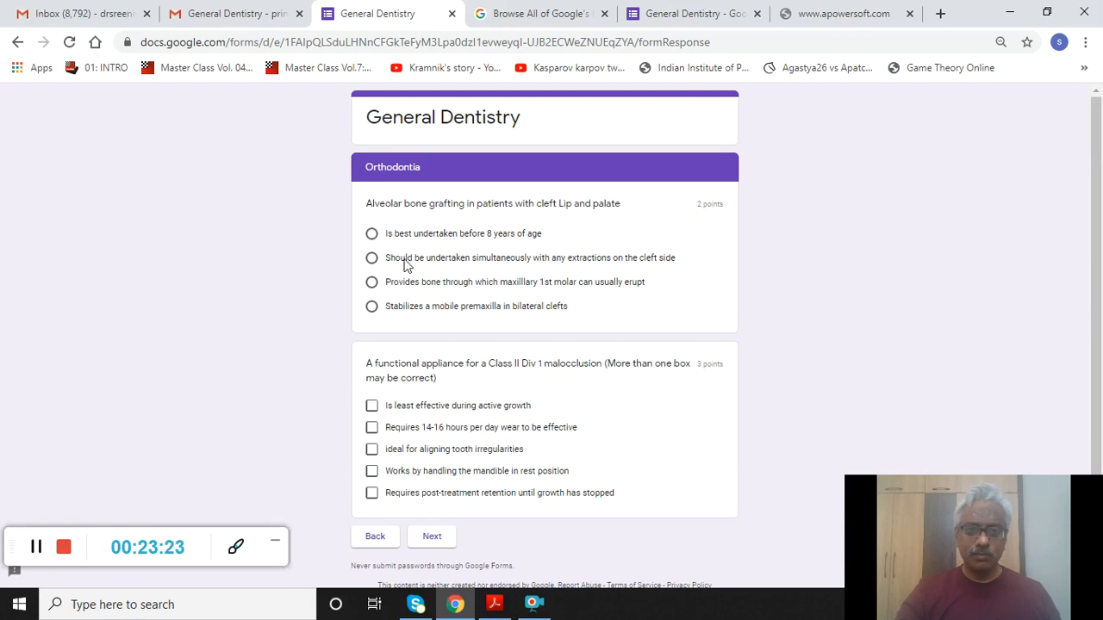
- Answer that grafting stabilizes a mobile premaxilla, tick 14-16 hours and post-treatment retention, then continue
{"action": "left_click", "coordinate": [372, 307]}
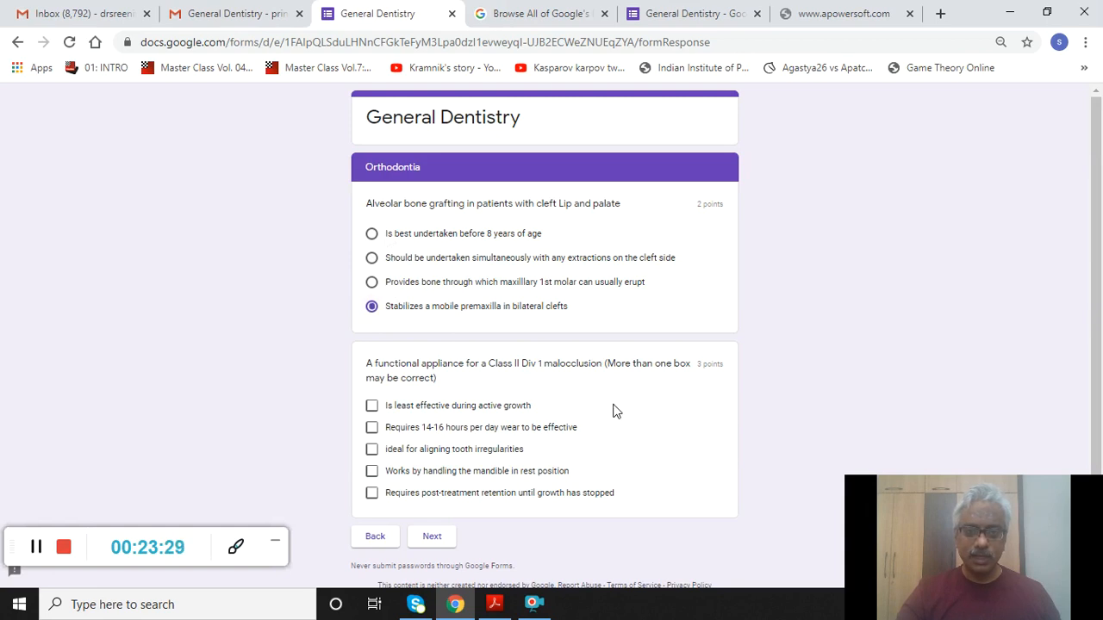
{"action": "left_click", "coordinate": [372, 282]}
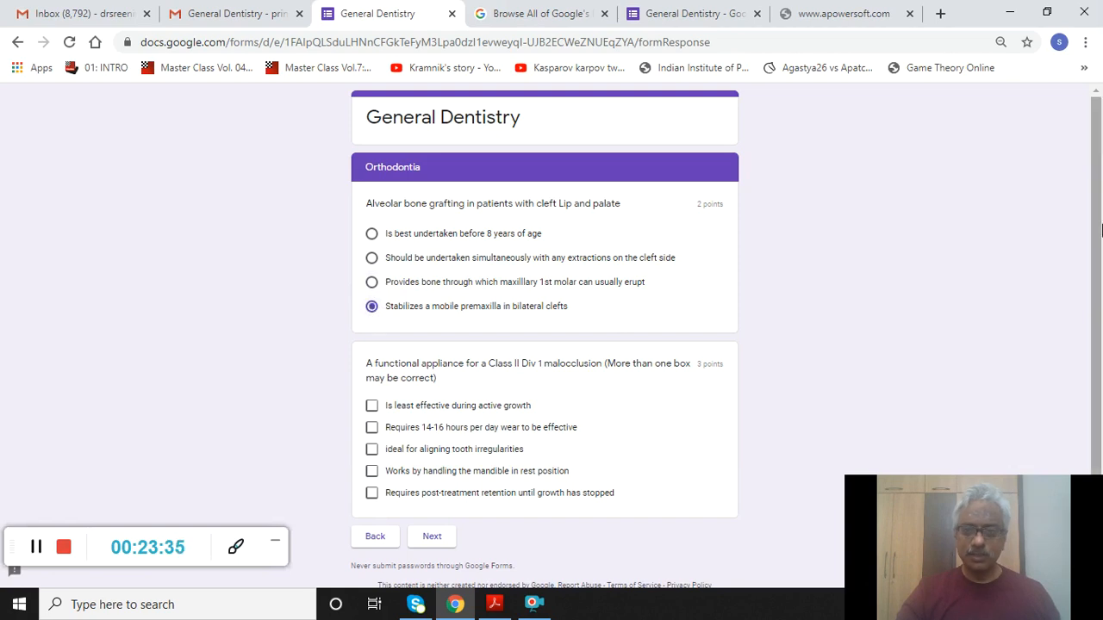
{"action": "scroll", "coordinate": [1100, 249], "scroll_direction": "down", "scroll_amount": 1}
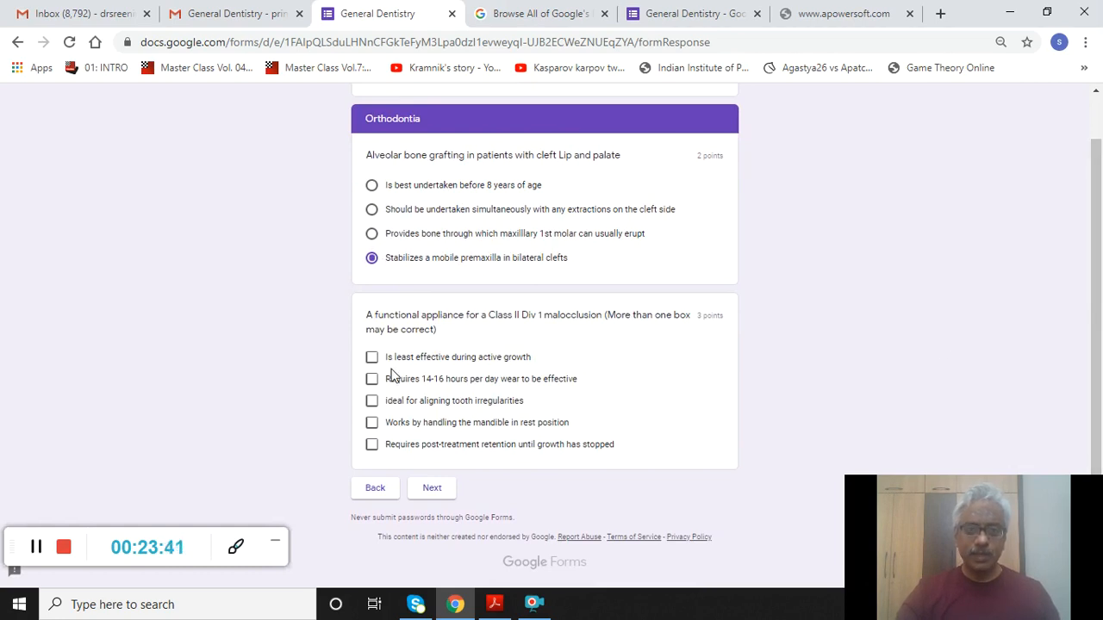
{"action": "left_click", "coordinate": [372, 380]}
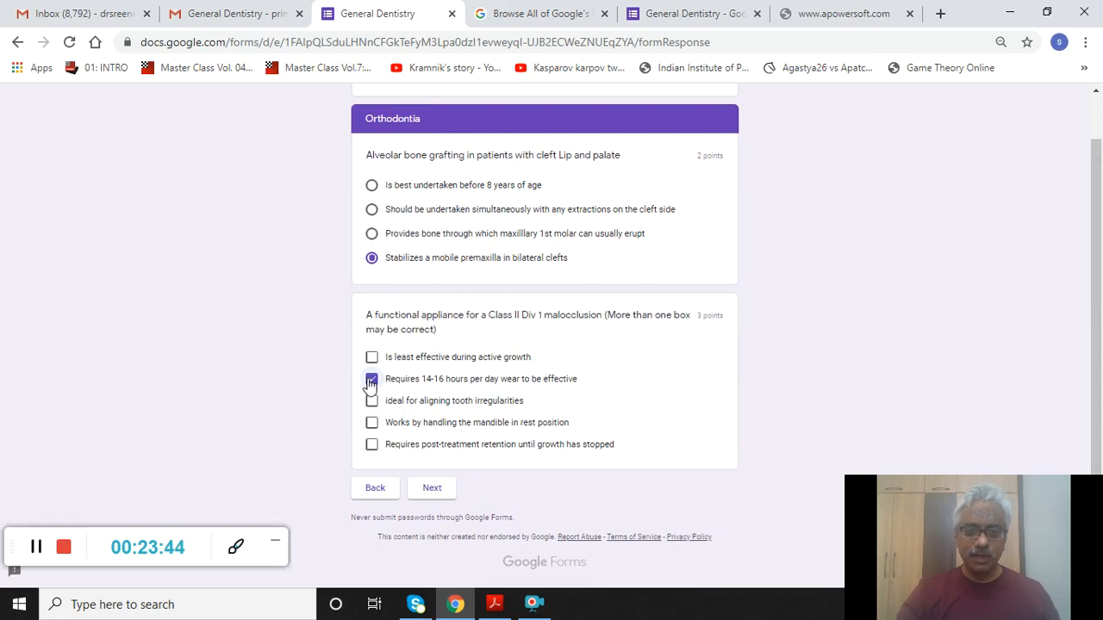
{"action": "left_click", "coordinate": [370, 446]}
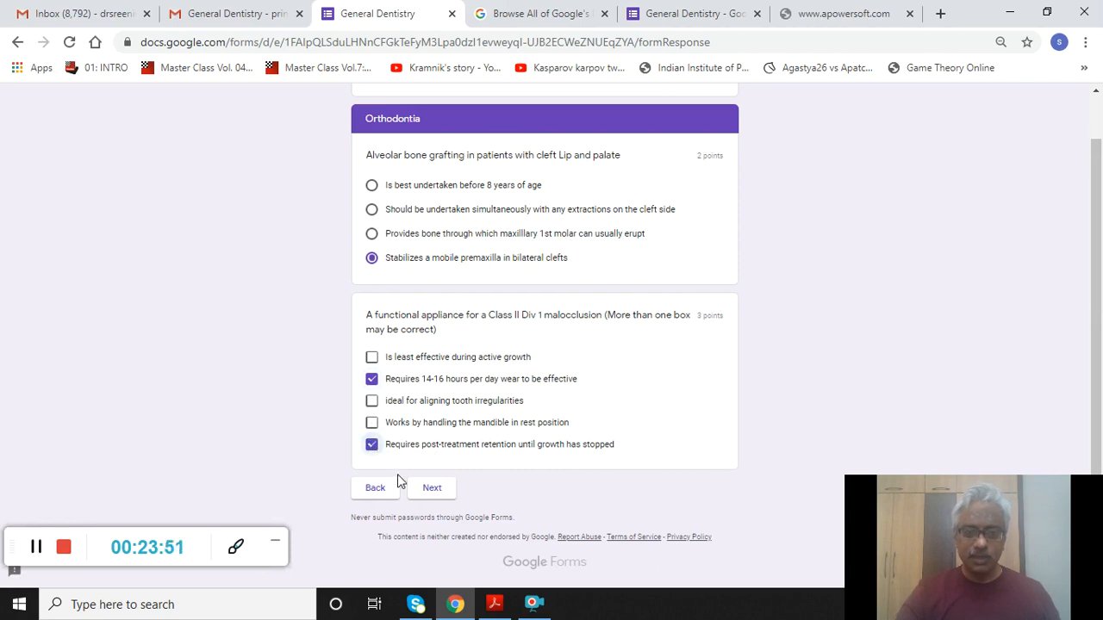
{"action": "left_click", "coordinate": [432, 491]}
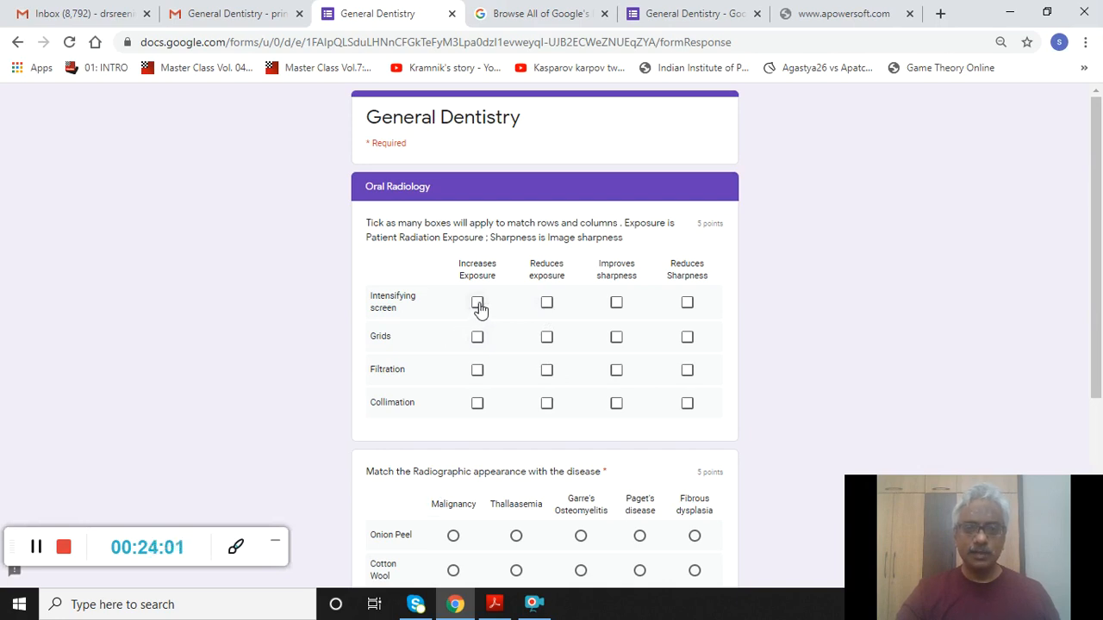
- Tick exposure/sharpness effects for Intensifying screen, Grids, Filtration and Collimation in the grid
{"action": "left_click", "coordinate": [547, 305]}
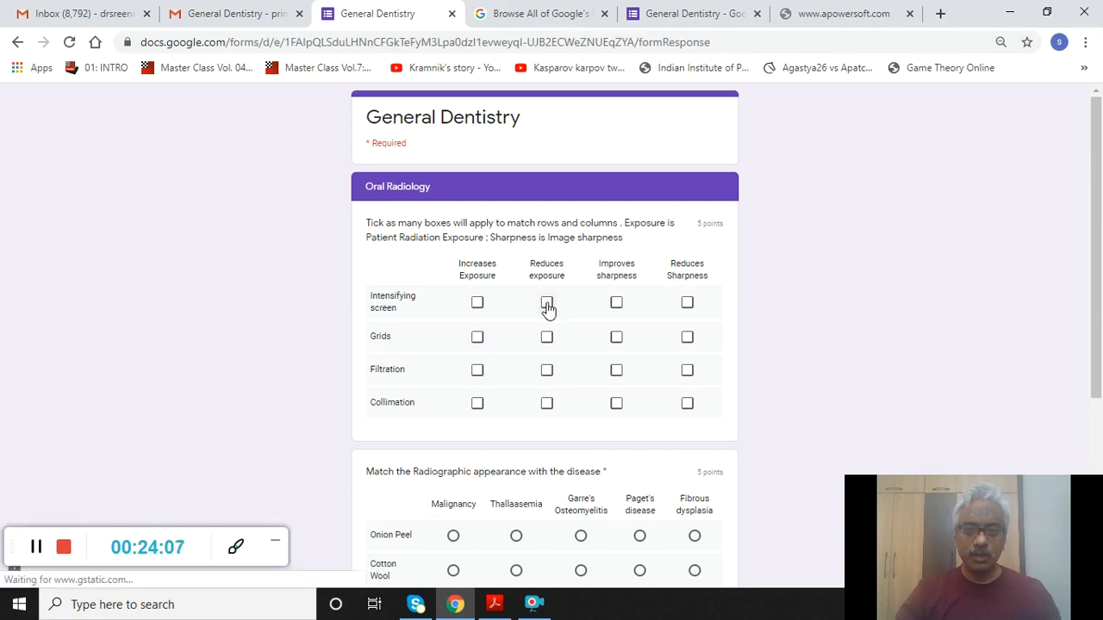
{"action": "left_click", "coordinate": [689, 304]}
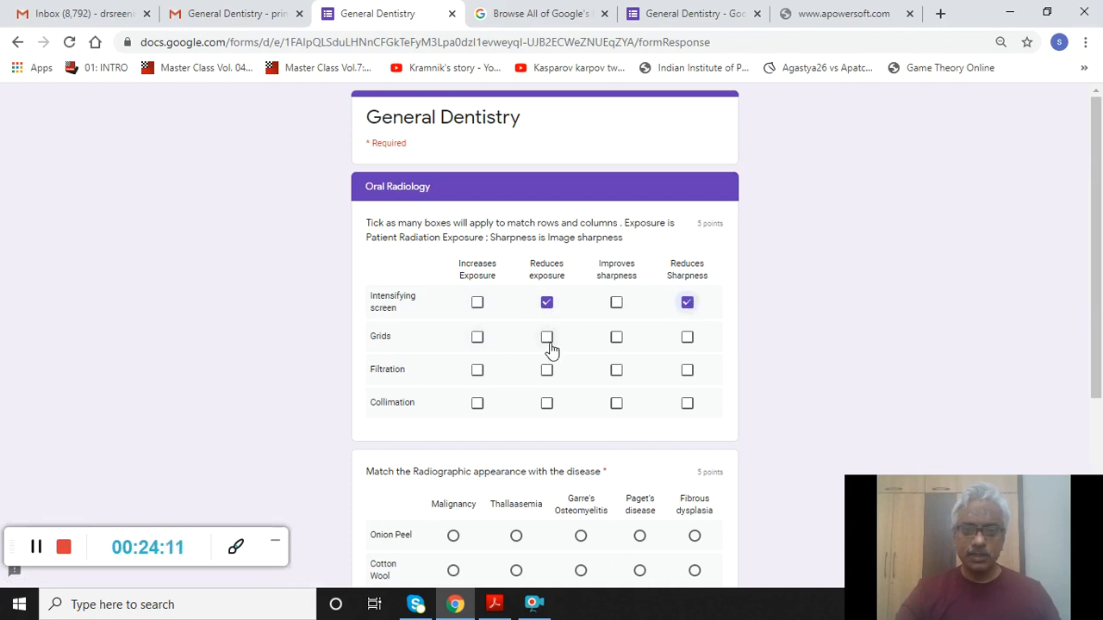
{"action": "left_click", "coordinate": [476, 340]}
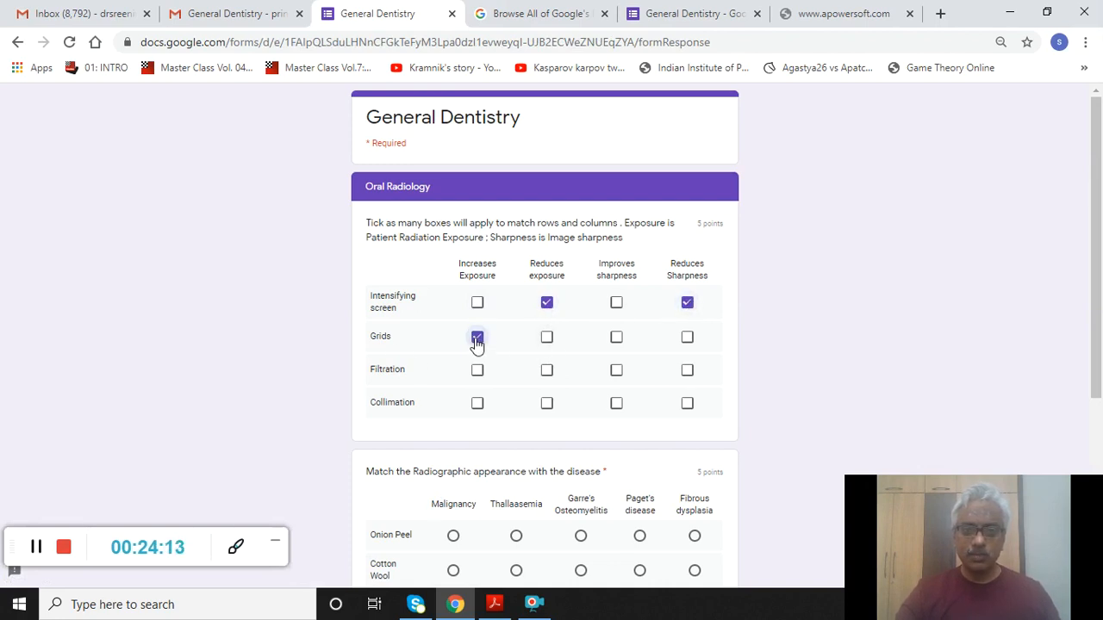
{"action": "left_click", "coordinate": [617, 341]}
{"action": "left_click", "coordinate": [546, 372]}
{"action": "left_click", "coordinate": [547, 405]}
{"action": "left_click", "coordinate": [617, 405]}
- Match Onion Peel to Garre's Osteomyelitis and Floating Teeth to Malignancy, then go to the next section
{"action": "left_click_drag", "start_coordinate": [1096, 313], "coordinate": [1100, 418]}
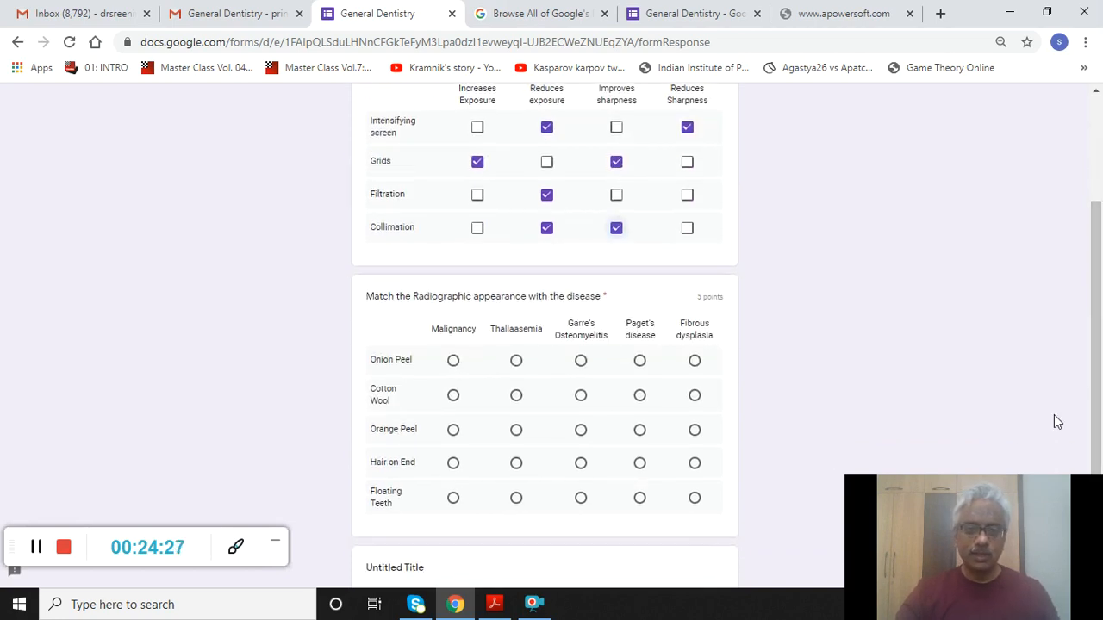
{"action": "left_click", "coordinate": [582, 362]}
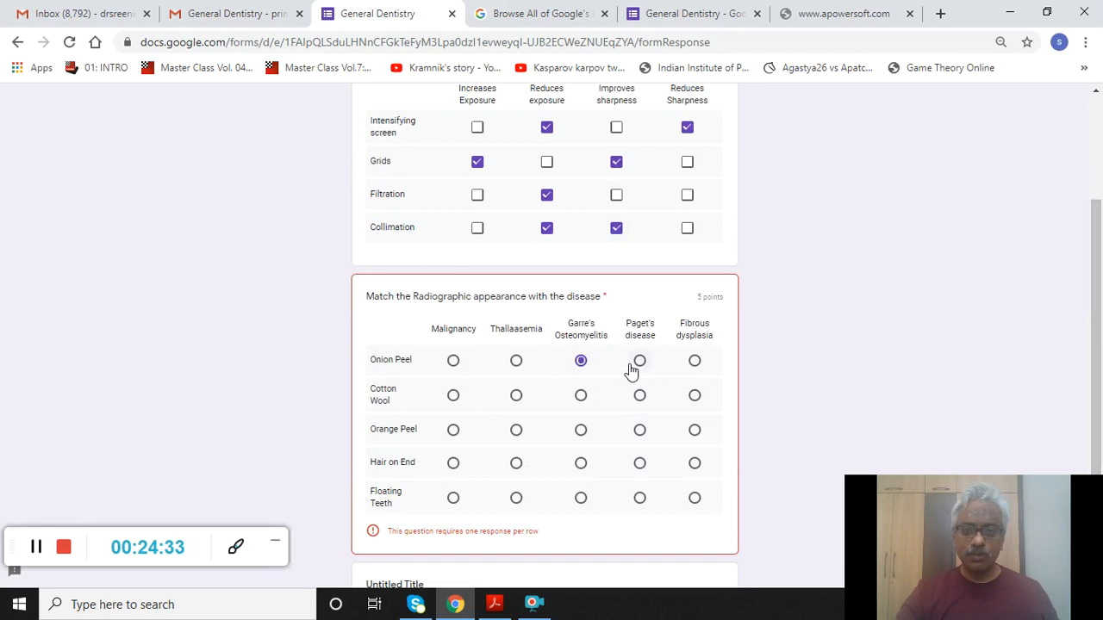
{"action": "left_click", "coordinate": [583, 367]}
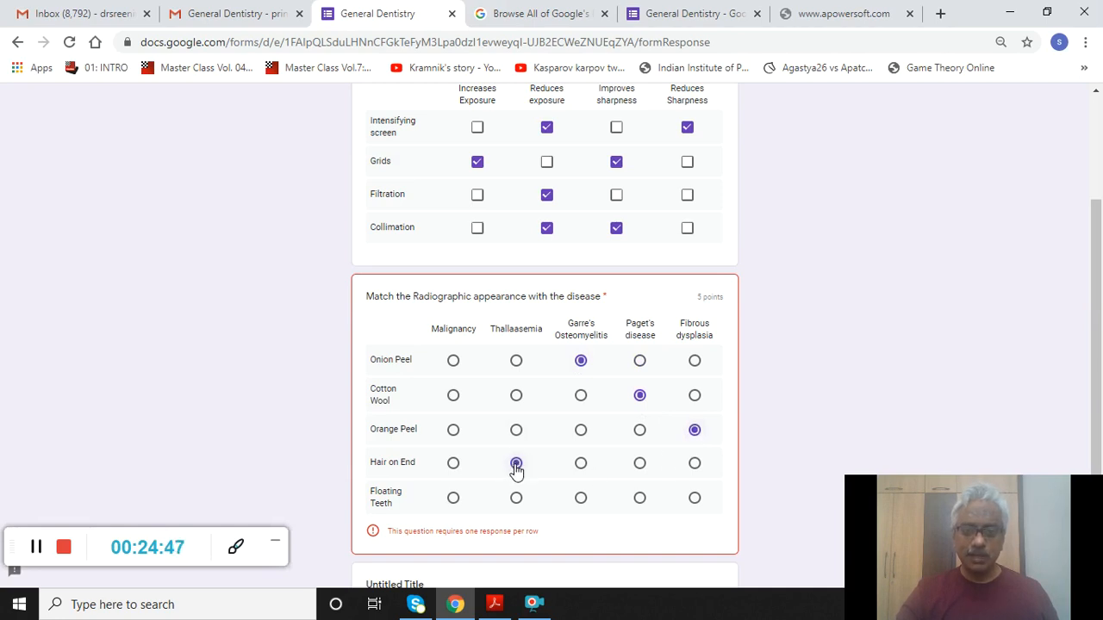
{"action": "left_click", "coordinate": [453, 500]}
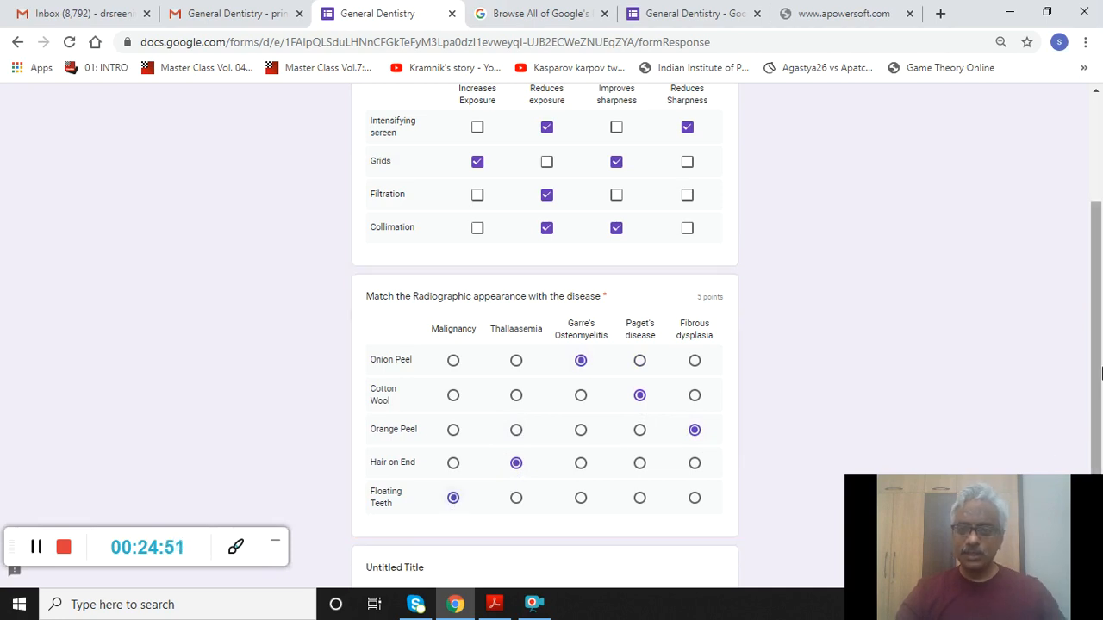
{"action": "scroll", "coordinate": [648, 510], "scroll_direction": "down", "scroll_amount": 2}
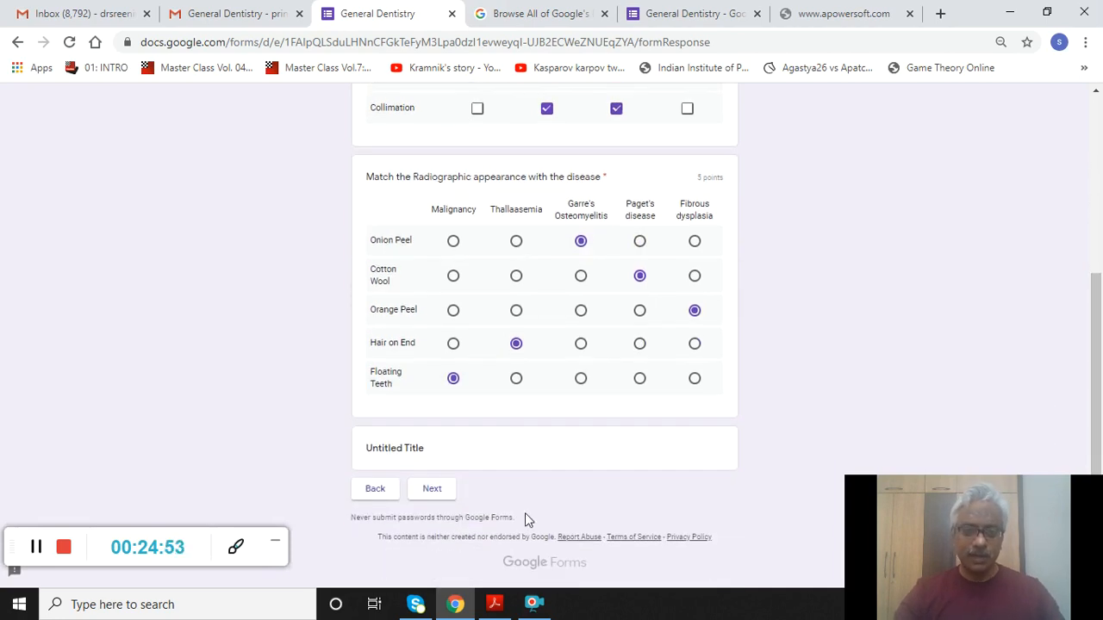
{"action": "left_click", "coordinate": [431, 490]}
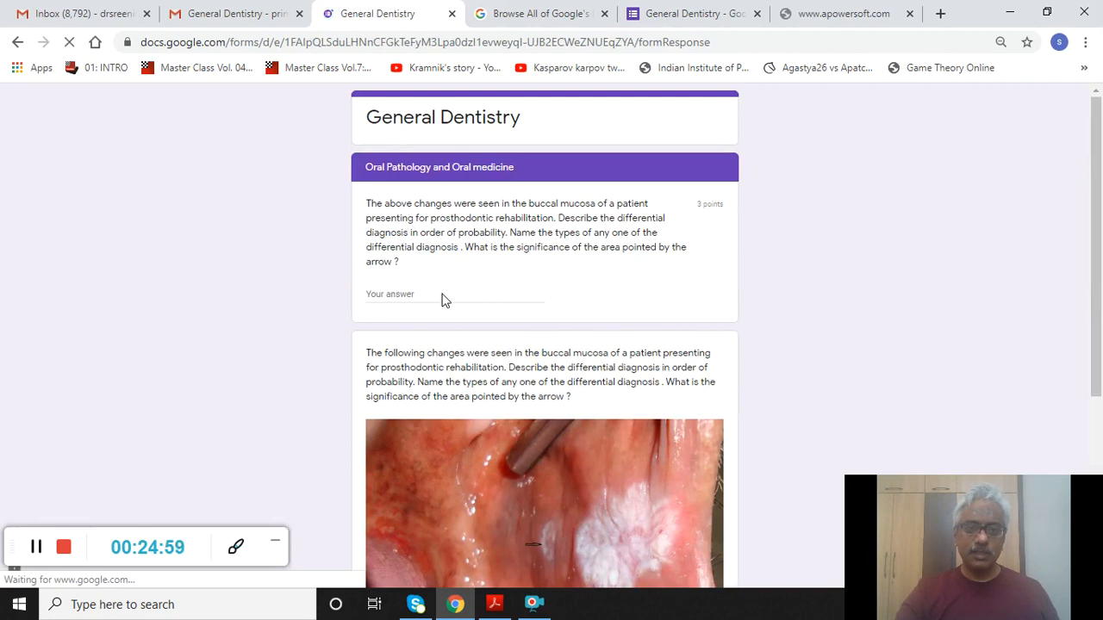
- Answer the first Oral Pathology question with 'Oral Leukoplakia'
{"action": "left_click", "coordinate": [415, 293]}
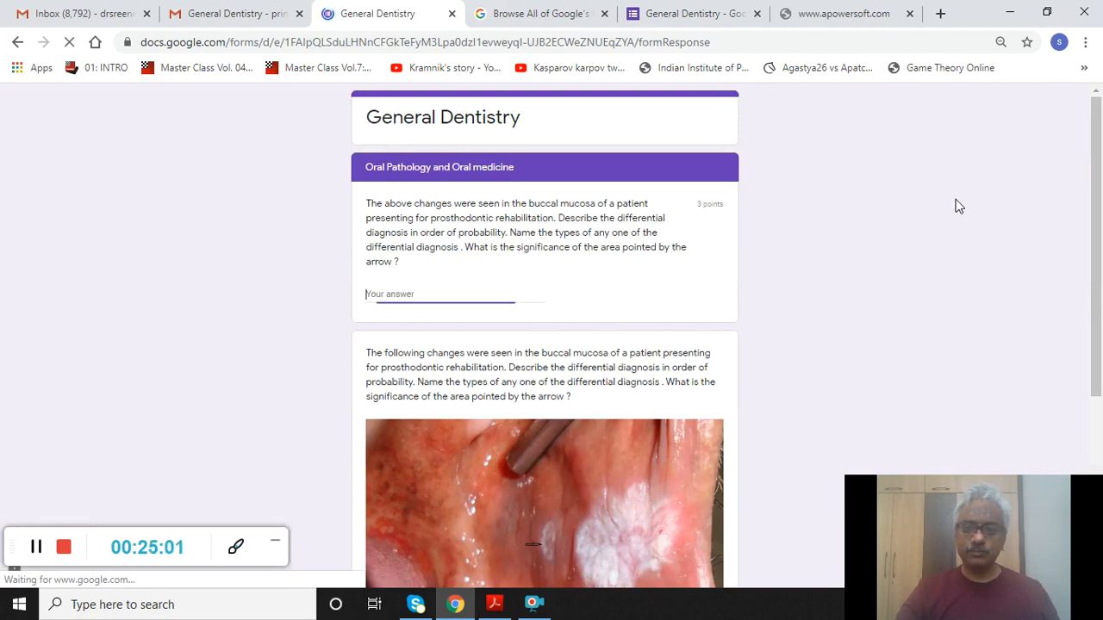
{"action": "type", "text": "Oral L"}
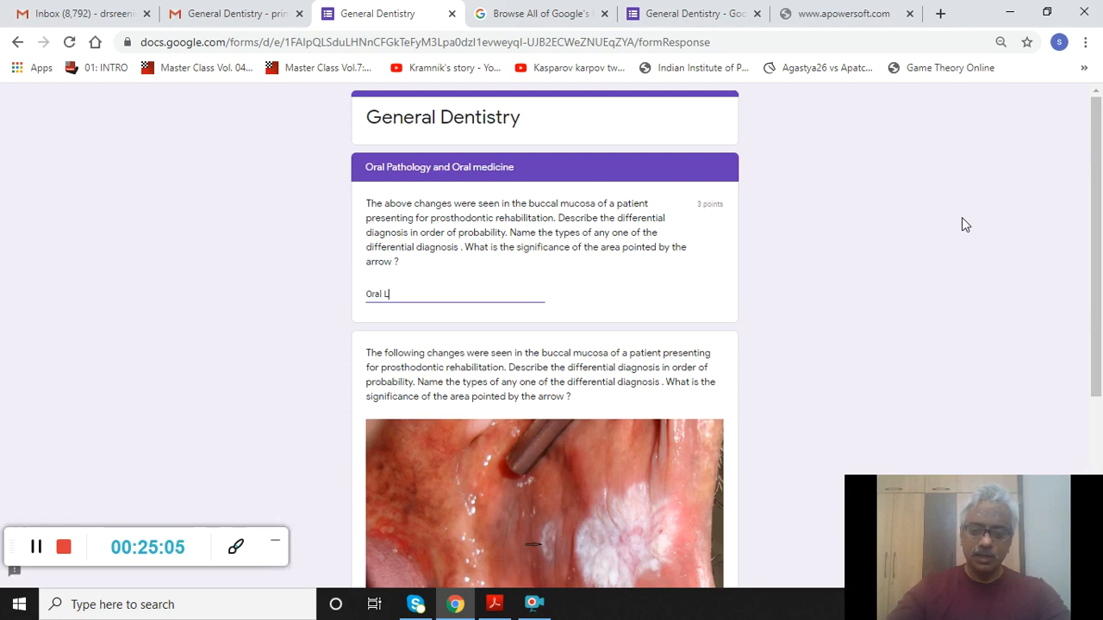
{"action": "type", "text": "euko"}
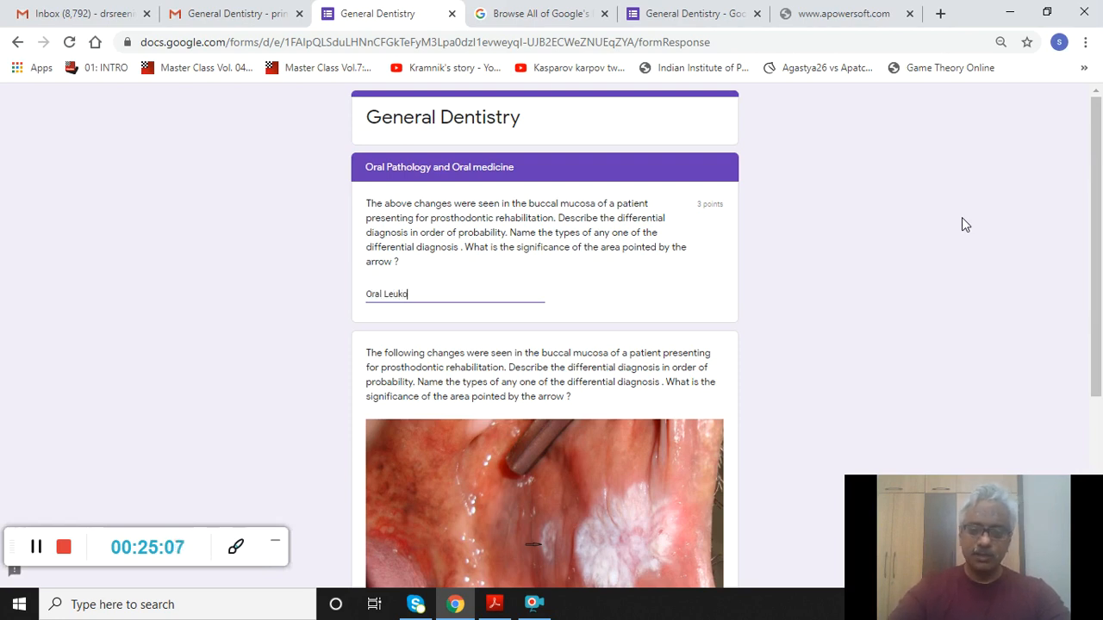
{"action": "type", "text": "plakia"}
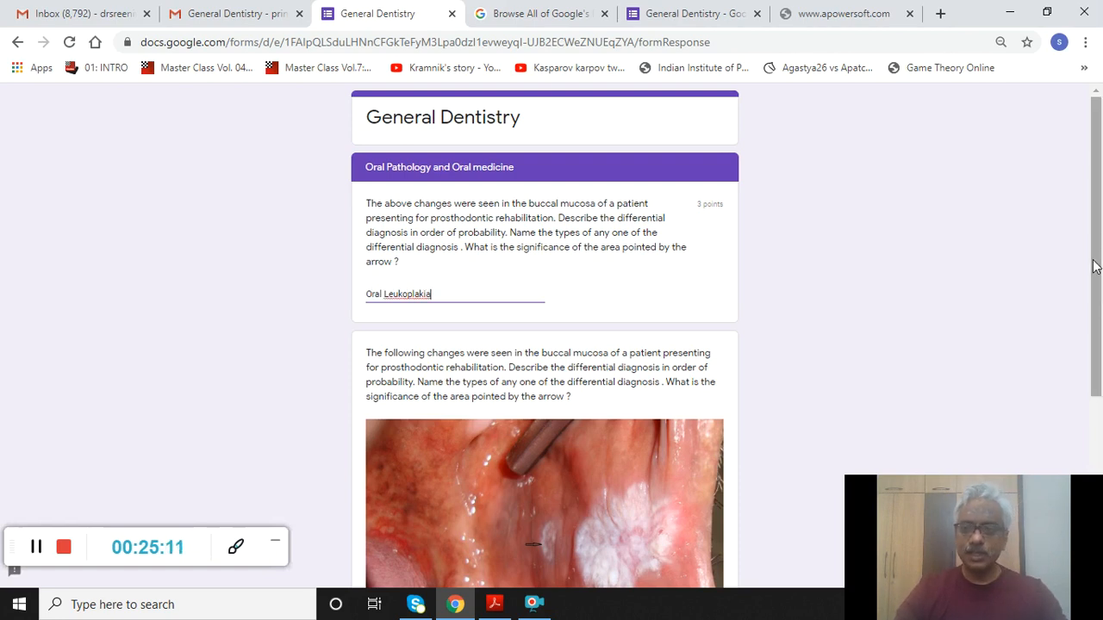
{"action": "left_click_drag", "start_coordinate": [1095, 267], "coordinate": [1092, 474]}
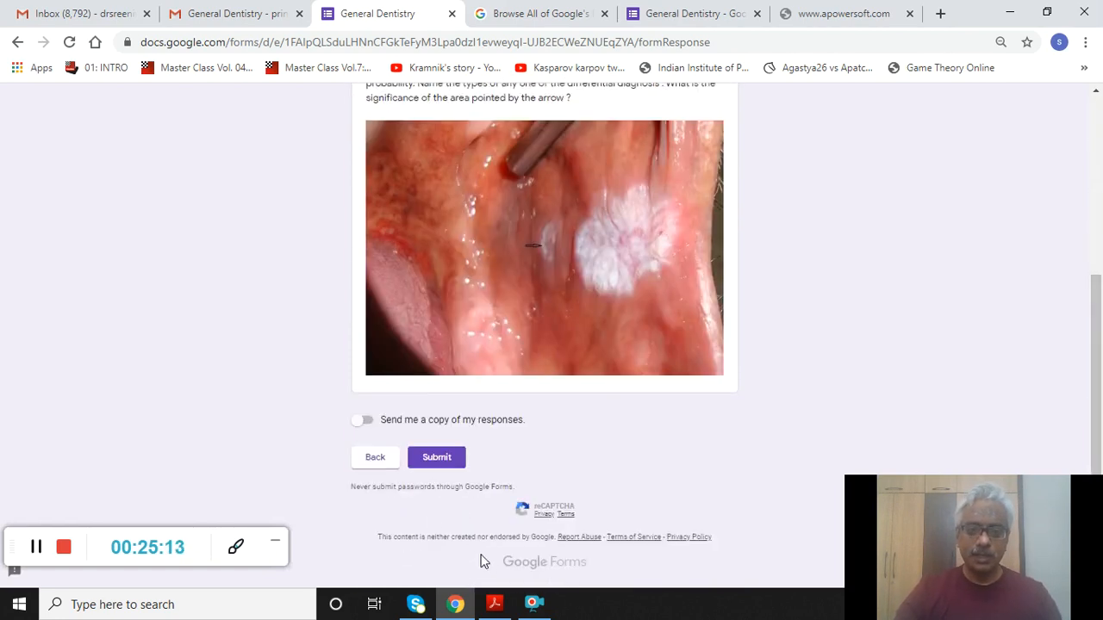
- Request an emailed copy of the responses, submit the quiz, and return to Gmail
{"action": "left_click", "coordinate": [362, 427]}
{"action": "left_click", "coordinate": [444, 460]}
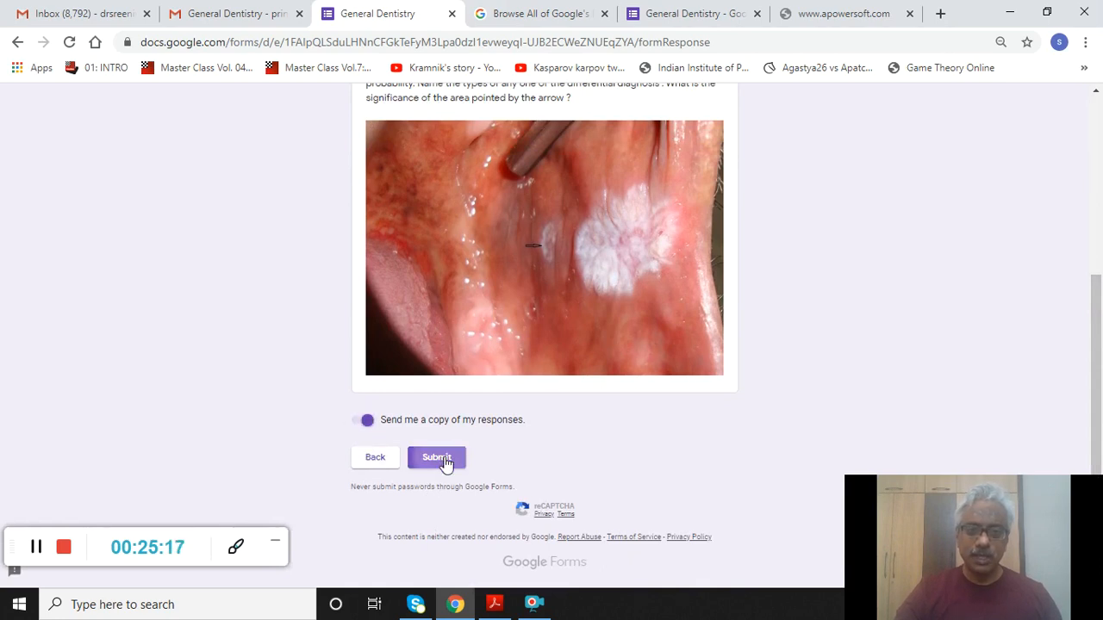
{"action": "left_click", "coordinate": [445, 463]}
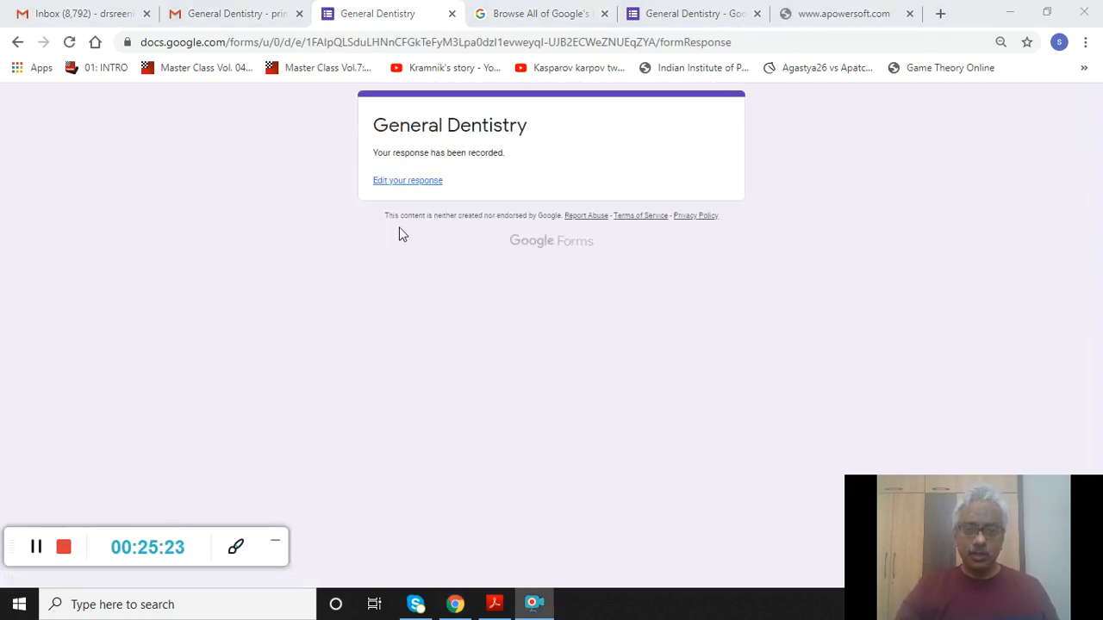
{"action": "left_click", "coordinate": [36, 547]}
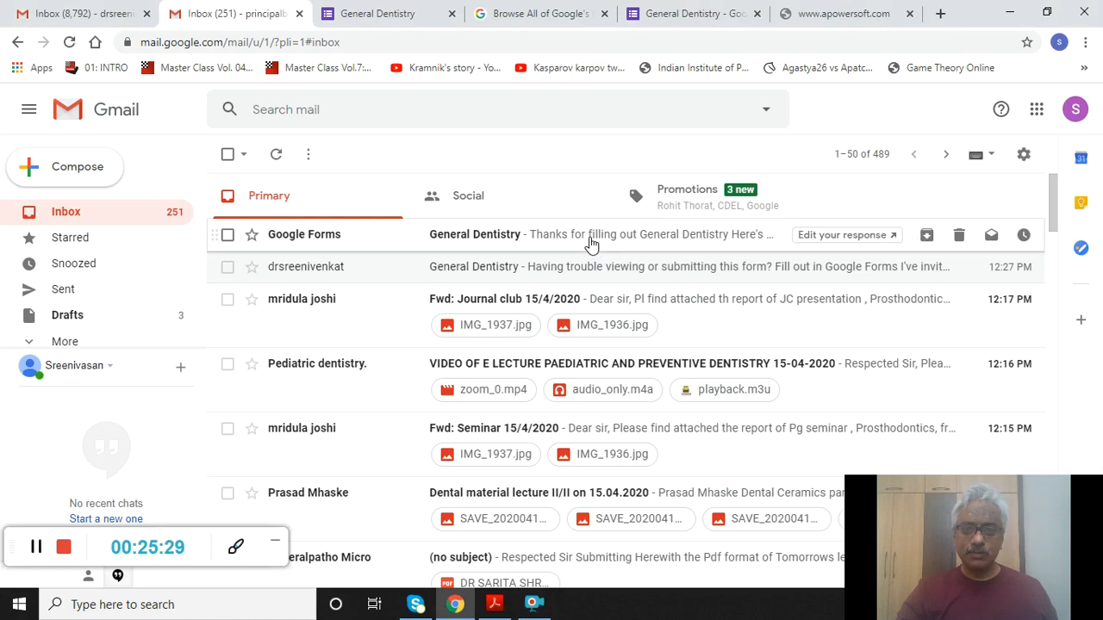
- Open the General Dentistry response receipt and scroll through the copied answers to 'Oral Leukoplakia'
{"action": "left_click", "coordinate": [590, 245]}
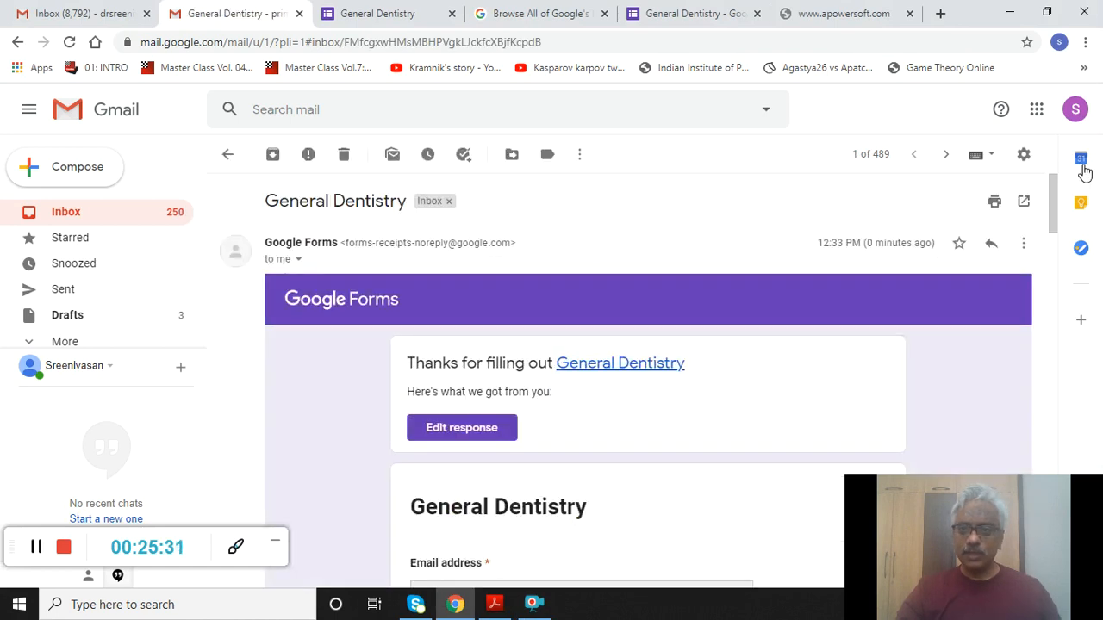
{"action": "left_click_drag", "start_coordinate": [1058, 224], "coordinate": [1099, 582]}
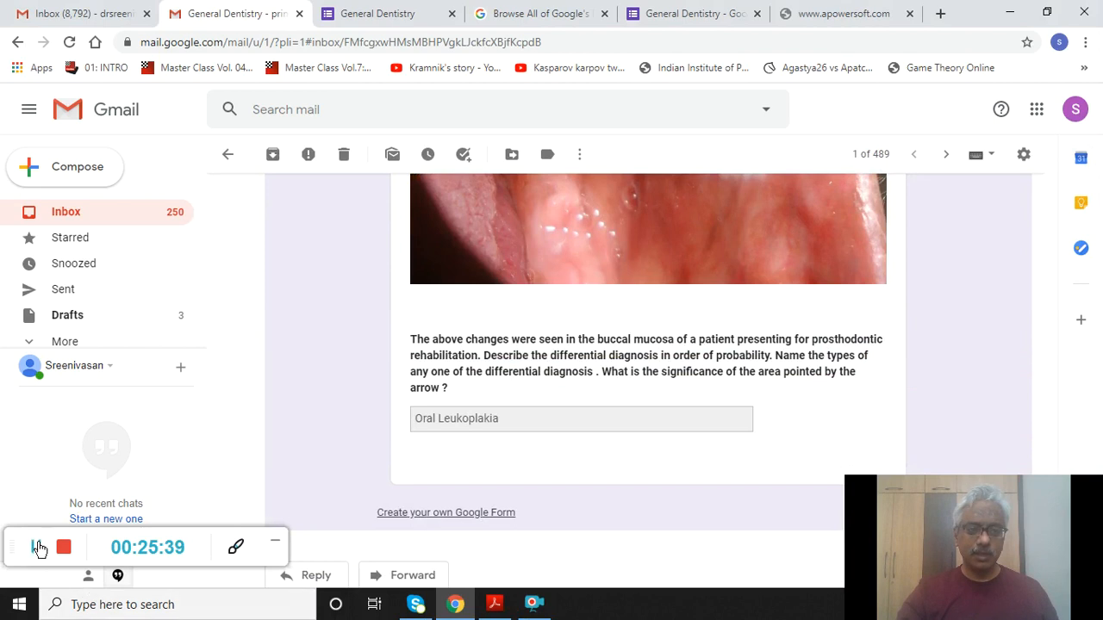
{"action": "left_click", "coordinate": [36, 548]}
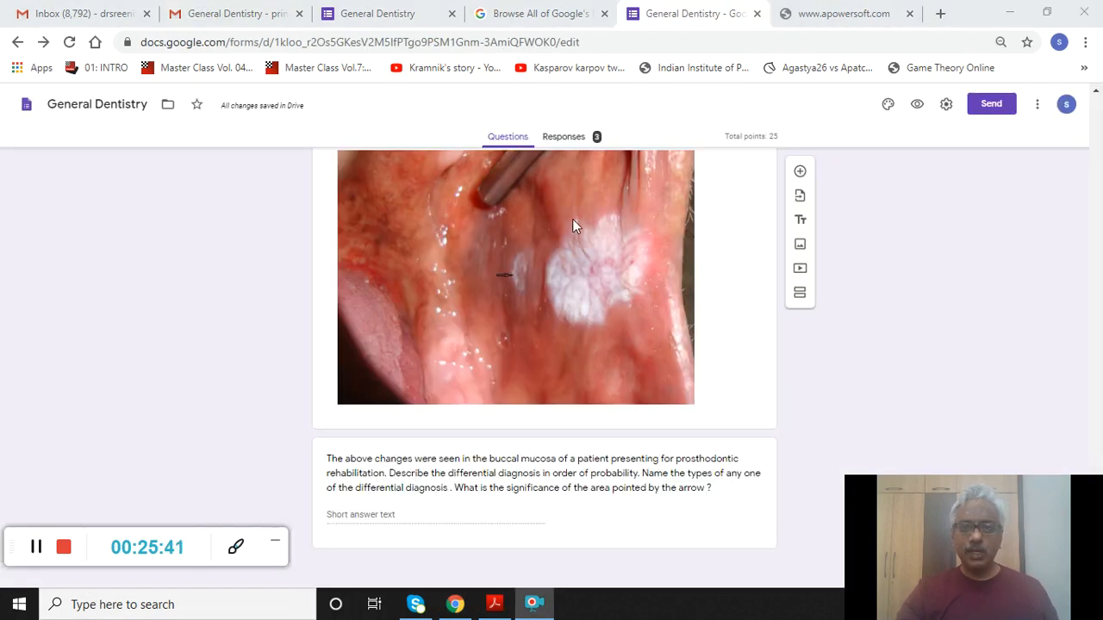
- Open the Responses summary and scroll its charts: 3 responses, average 12.33, median 14, range 3–20
{"action": "left_click", "coordinate": [561, 142]}
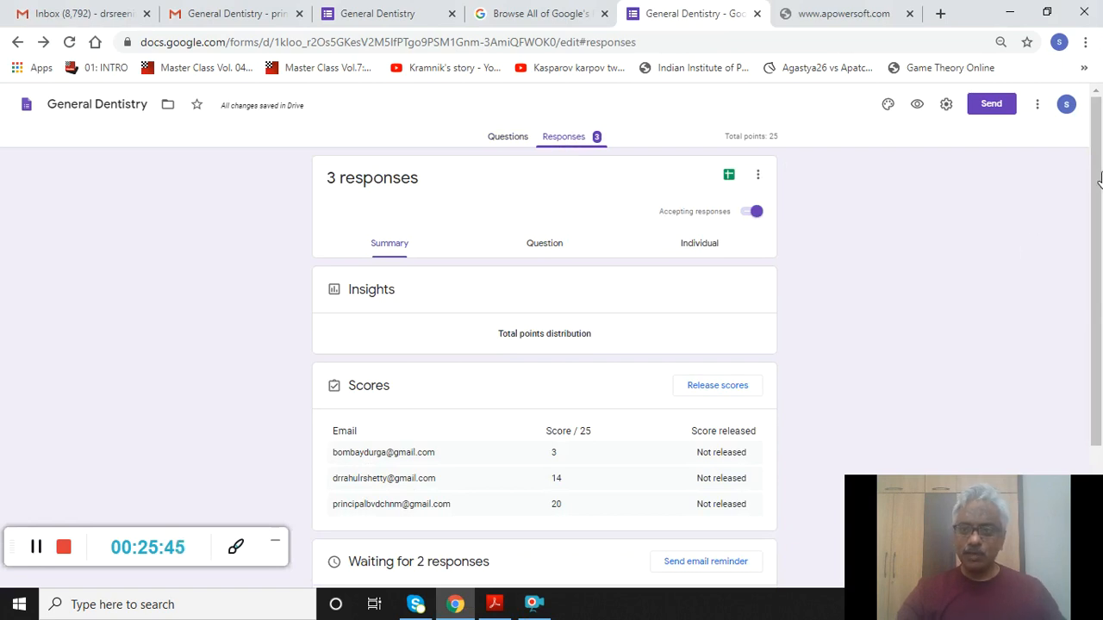
{"action": "left_click_drag", "start_coordinate": [1099, 185], "coordinate": [1097, 249]}
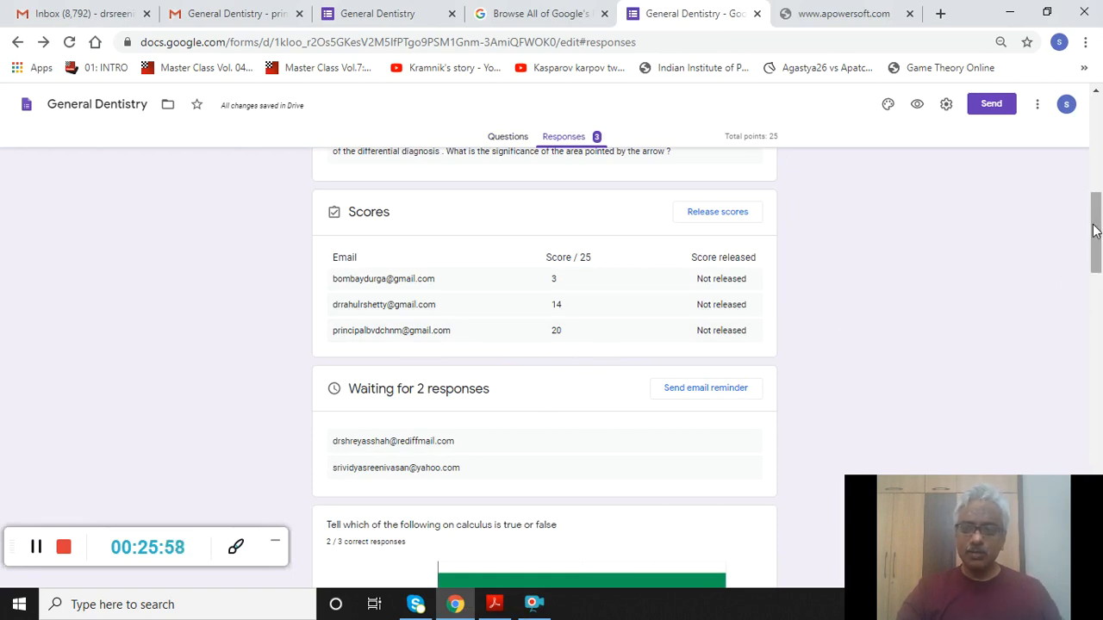
{"action": "left_click_drag", "start_coordinate": [1092, 230], "coordinate": [1093, 320]}
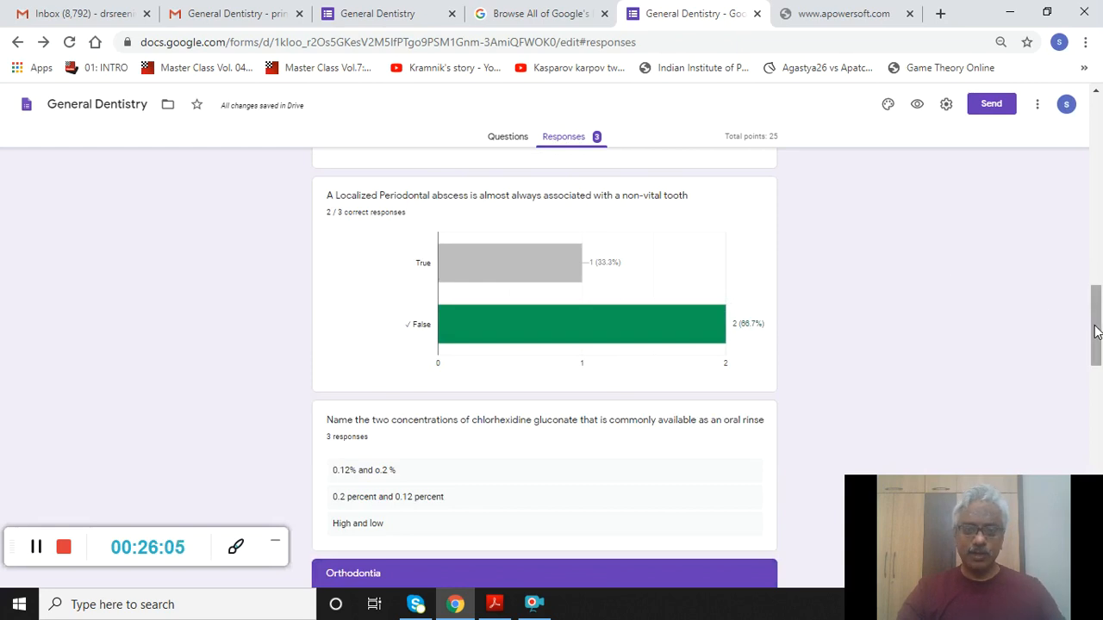
{"action": "left_click_drag", "start_coordinate": [1096, 332], "coordinate": [1099, 381]}
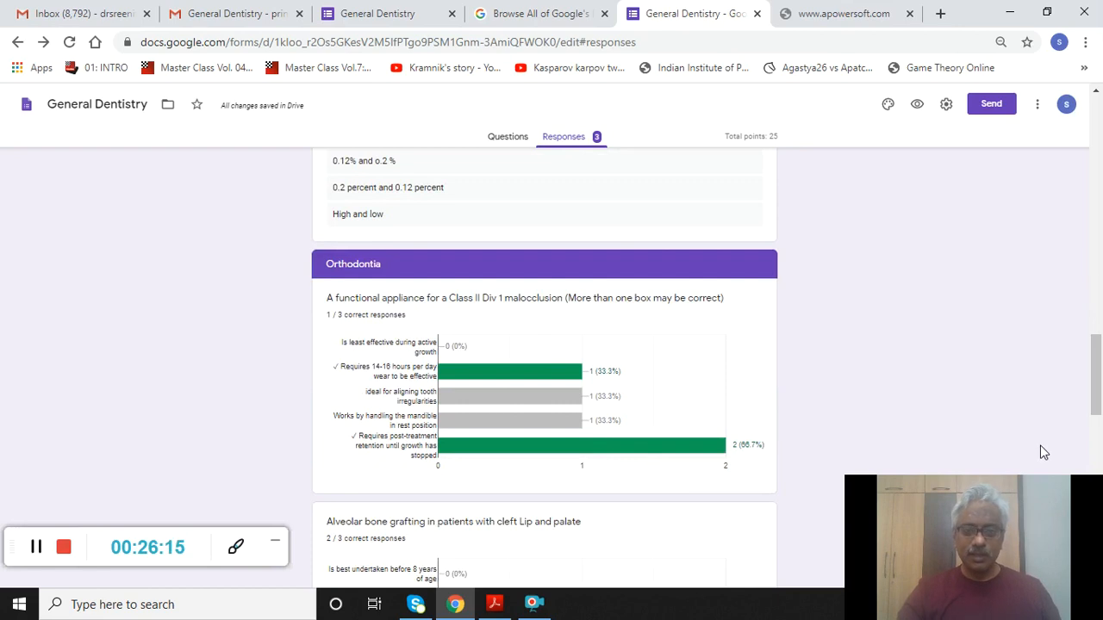
{"action": "left_click_drag", "start_coordinate": [1097, 360], "coordinate": [1097, 448]}
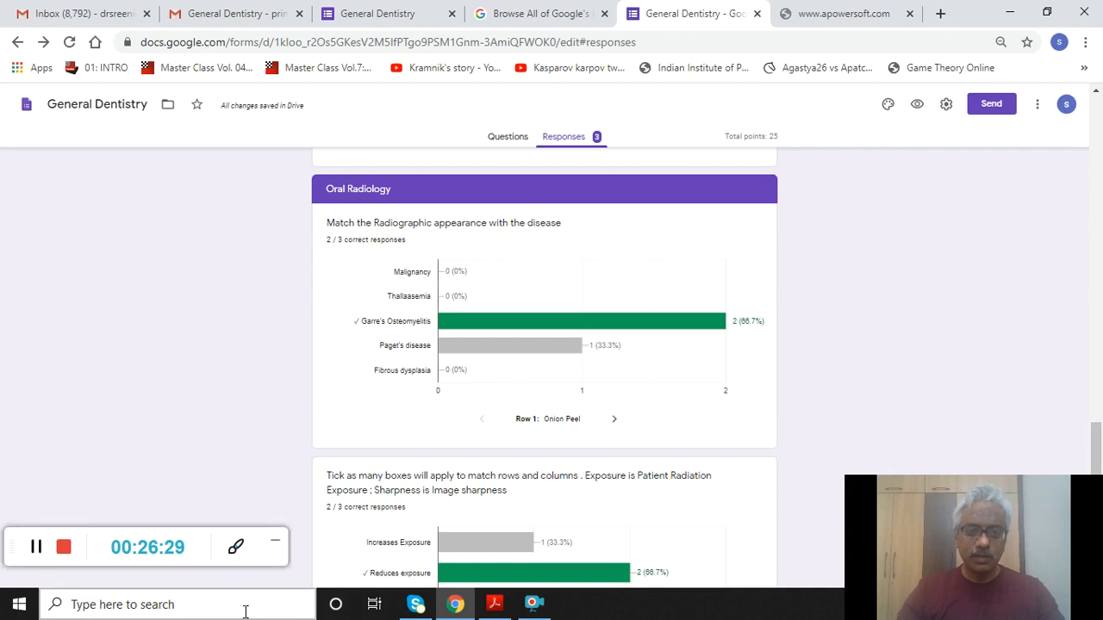
{"action": "left_click", "coordinate": [35, 556]}
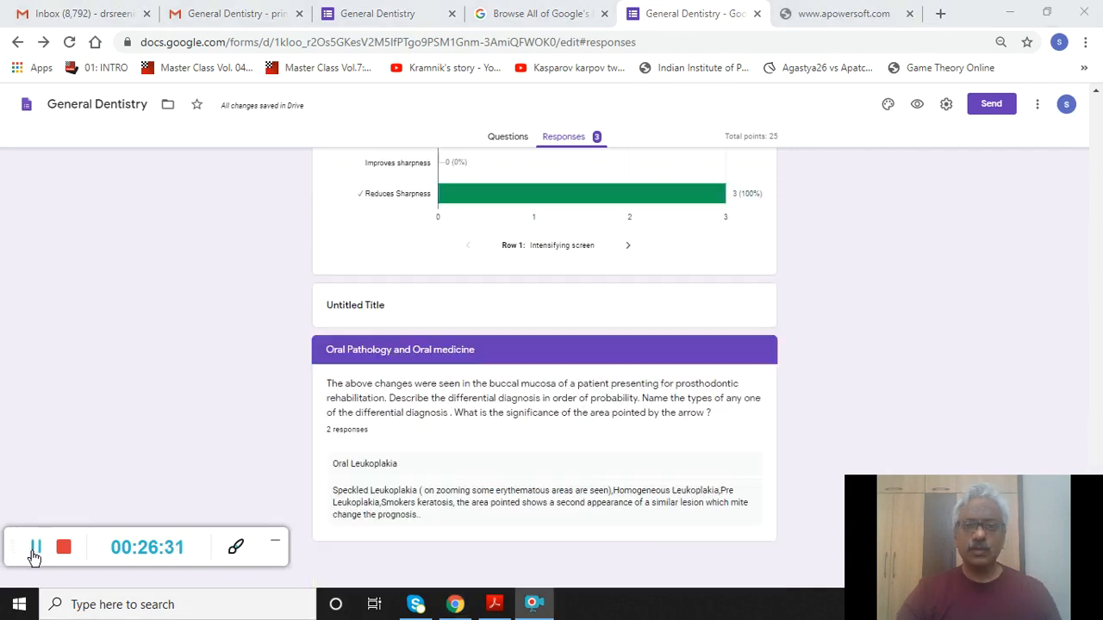
{"action": "left_click", "coordinate": [34, 557]}
{"action": "left_click", "coordinate": [39, 555]}
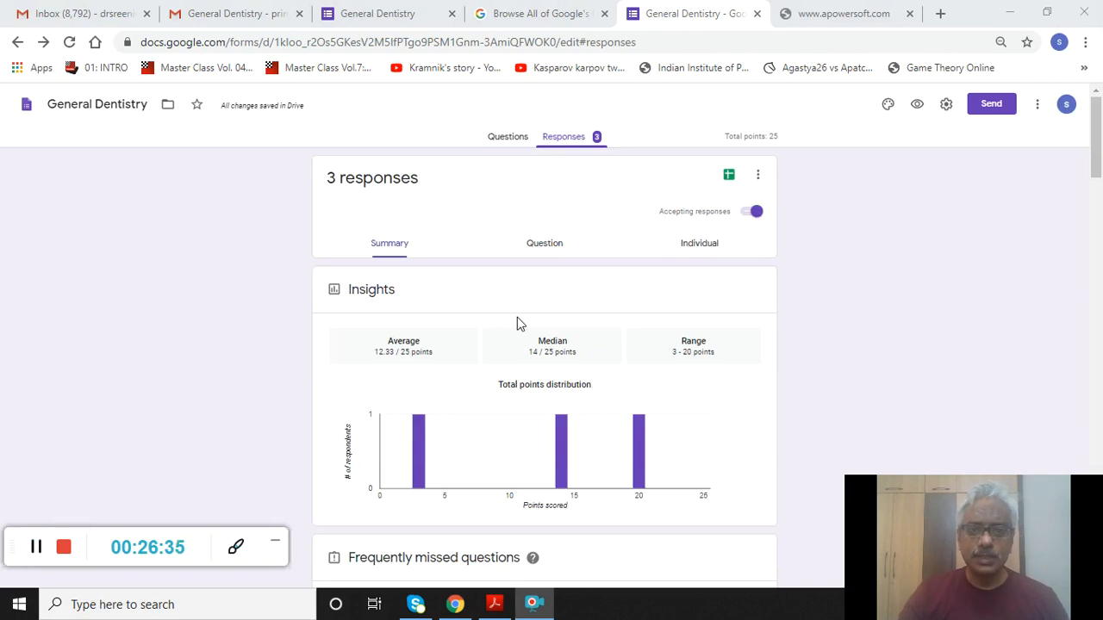
- Browse responses by question to question 3 of 8 (chlorhexidine), then view individual response 1 of 3
{"action": "left_click", "coordinate": [540, 249]}
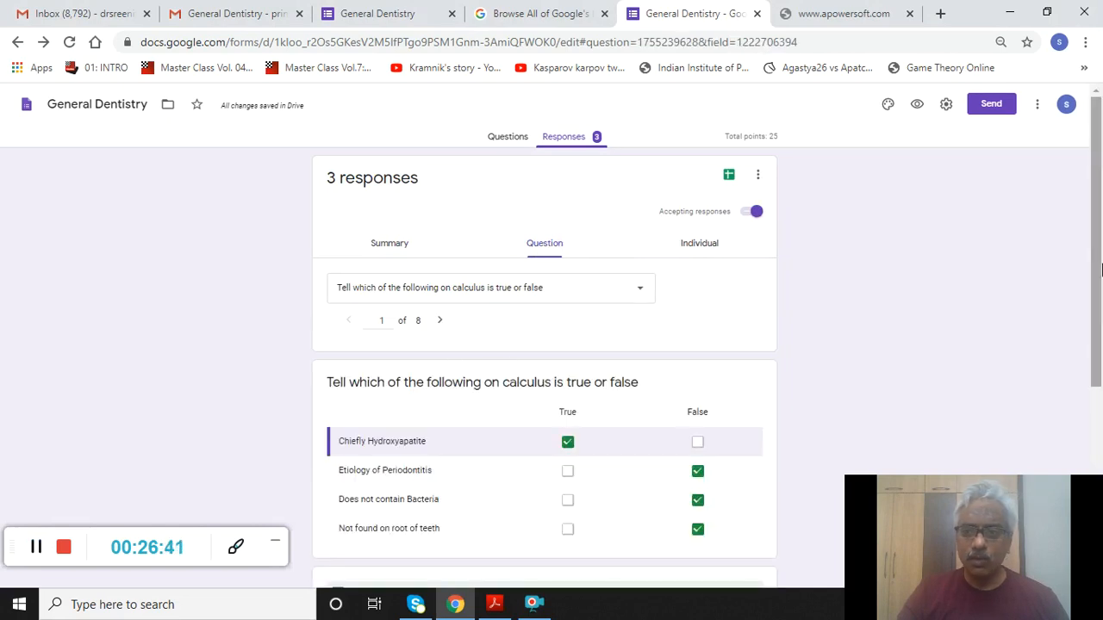
{"action": "left_click_drag", "start_coordinate": [1096, 268], "coordinate": [1100, 440]}
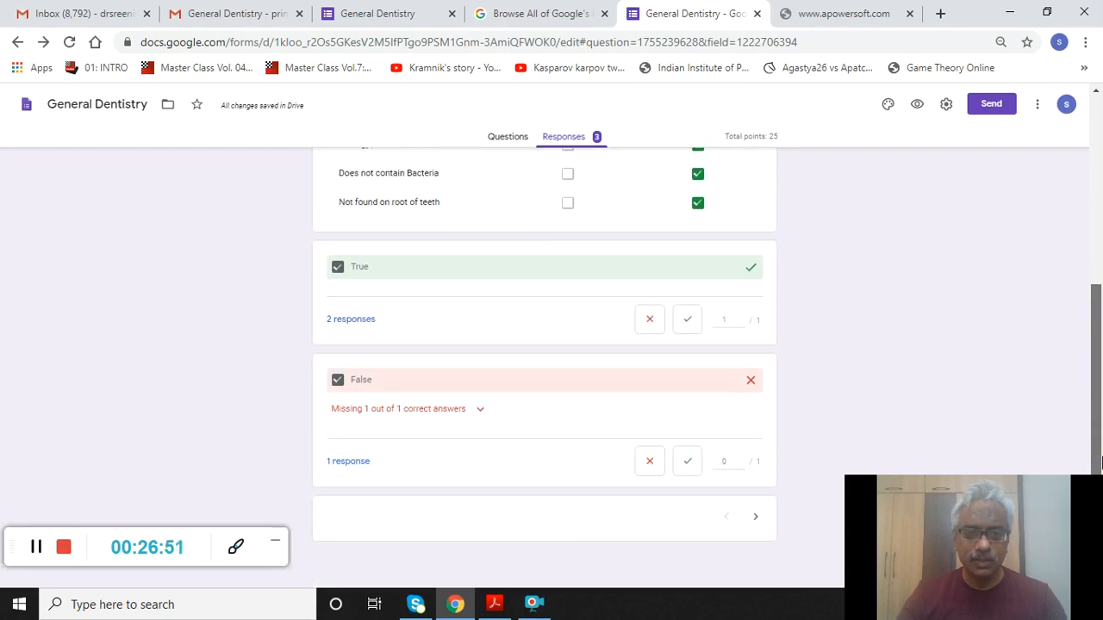
{"action": "left_click_drag", "start_coordinate": [1098, 428], "coordinate": [971, 262]}
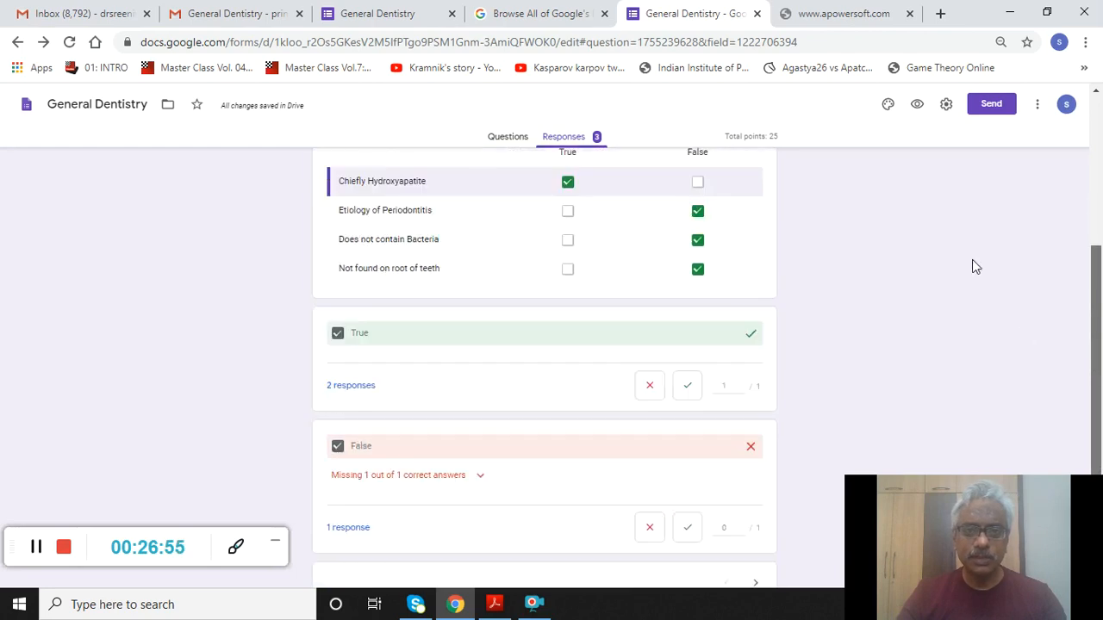
{"action": "scroll", "coordinate": [1085, 324], "scroll_direction": "up", "scroll_amount": 2}
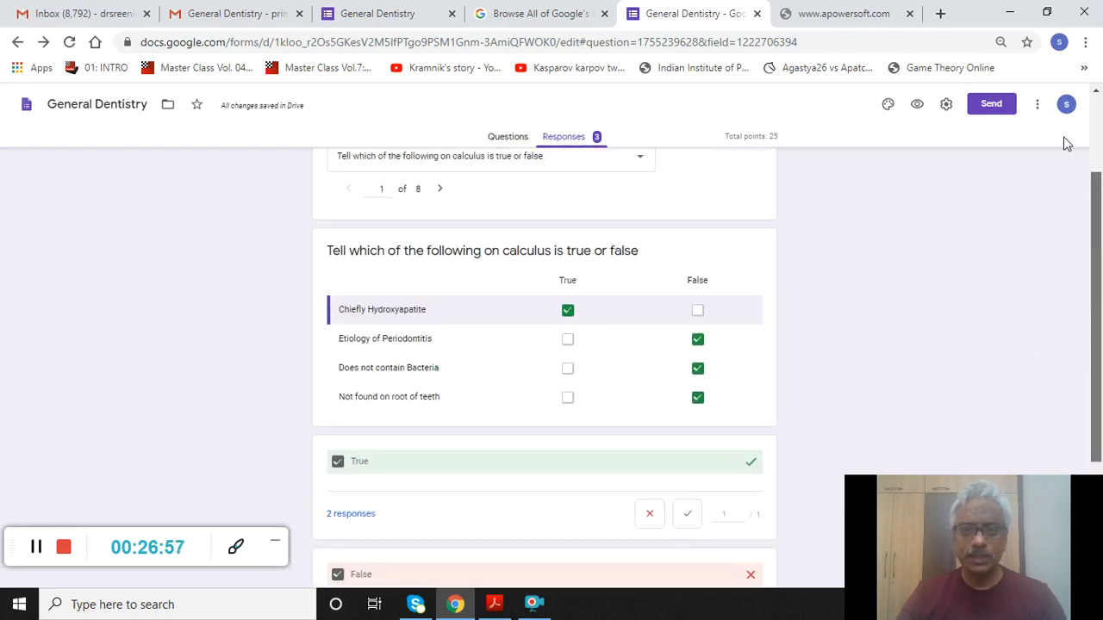
{"action": "scroll", "coordinate": [1066, 144], "scroll_direction": "up", "scroll_amount": 2}
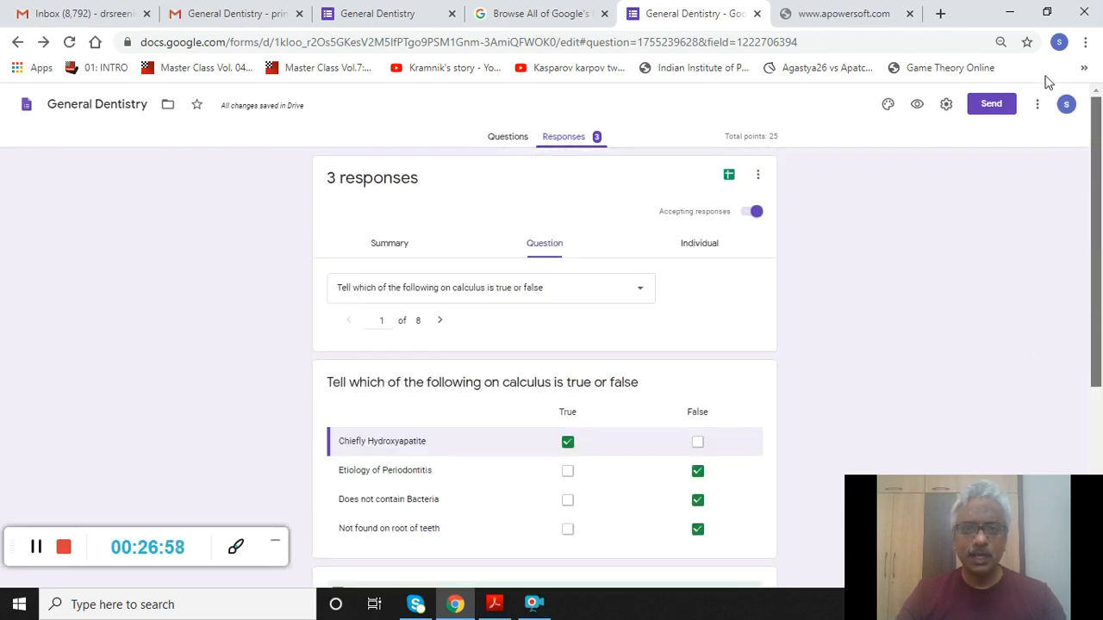
{"action": "left_click", "coordinate": [442, 322]}
{"action": "left_click", "coordinate": [442, 321]}
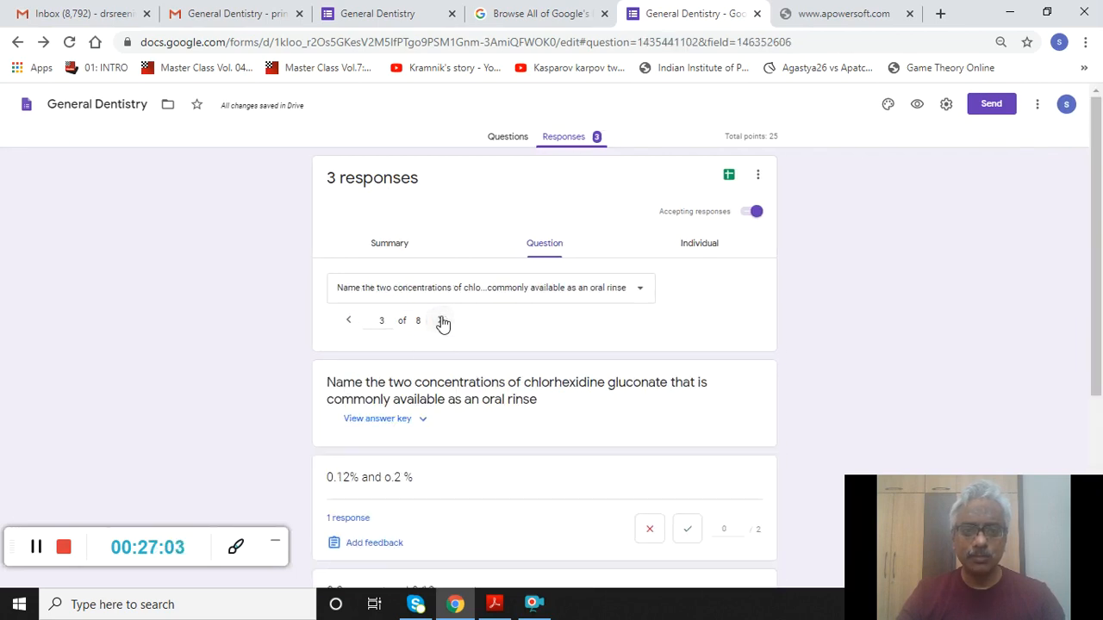
{"action": "left_click", "coordinate": [697, 247]}
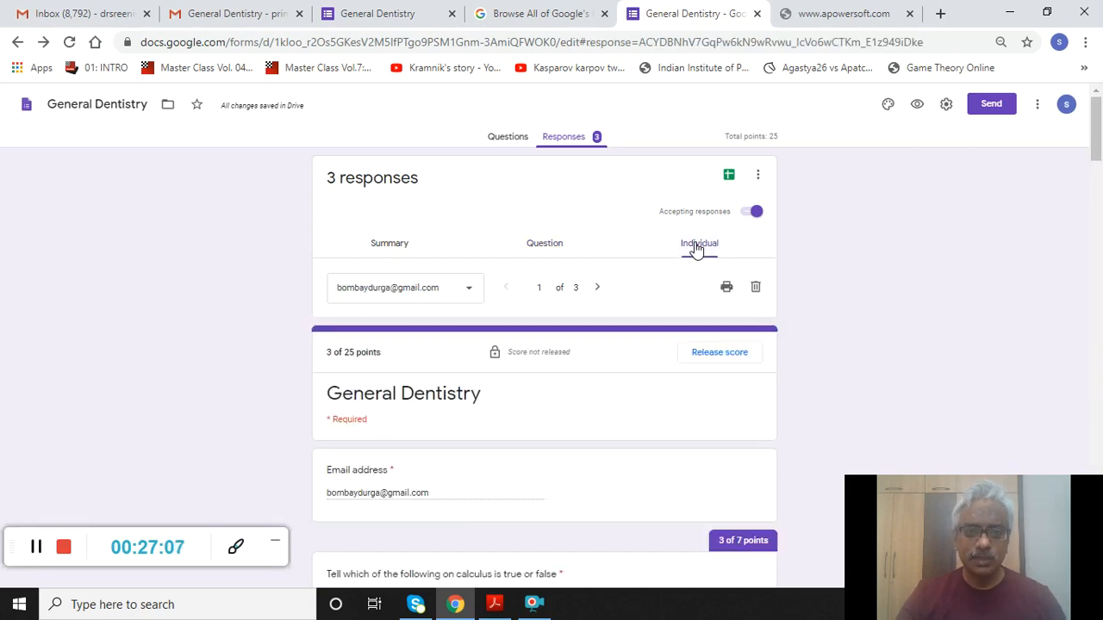
- Show the third respondent's 20/25 response and review its graded answers, including incorrect 'Oral Leukoplakia'
{"action": "left_click", "coordinate": [467, 293]}
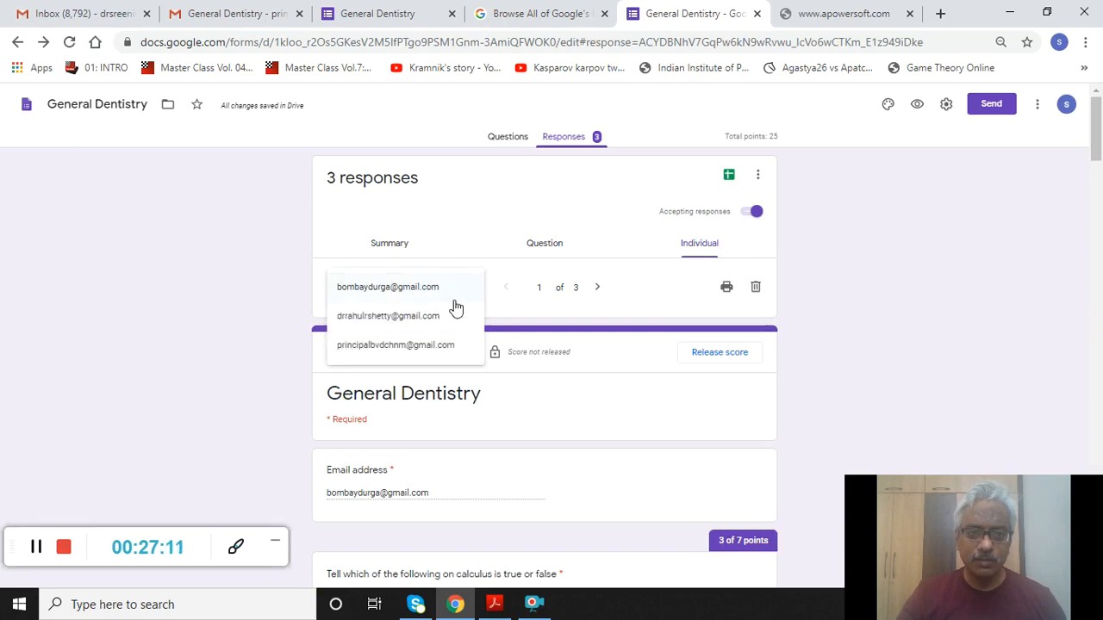
{"action": "left_click", "coordinate": [425, 346]}
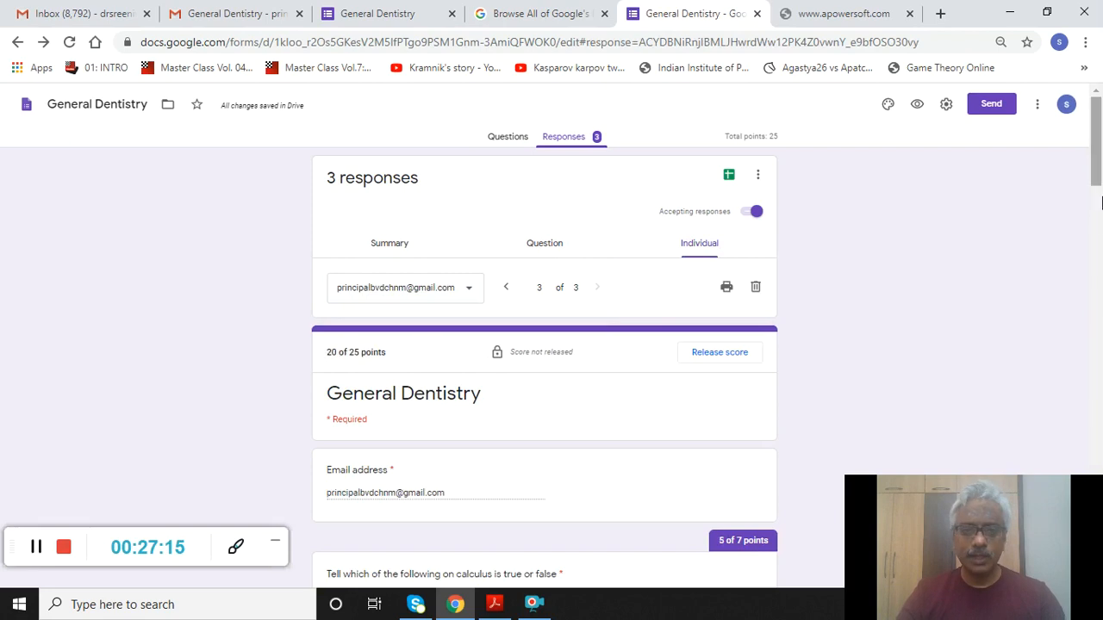
{"action": "left_click", "coordinate": [1099, 205]}
{"action": "left_click_drag", "start_coordinate": [1094, 201], "coordinate": [1100, 250]}
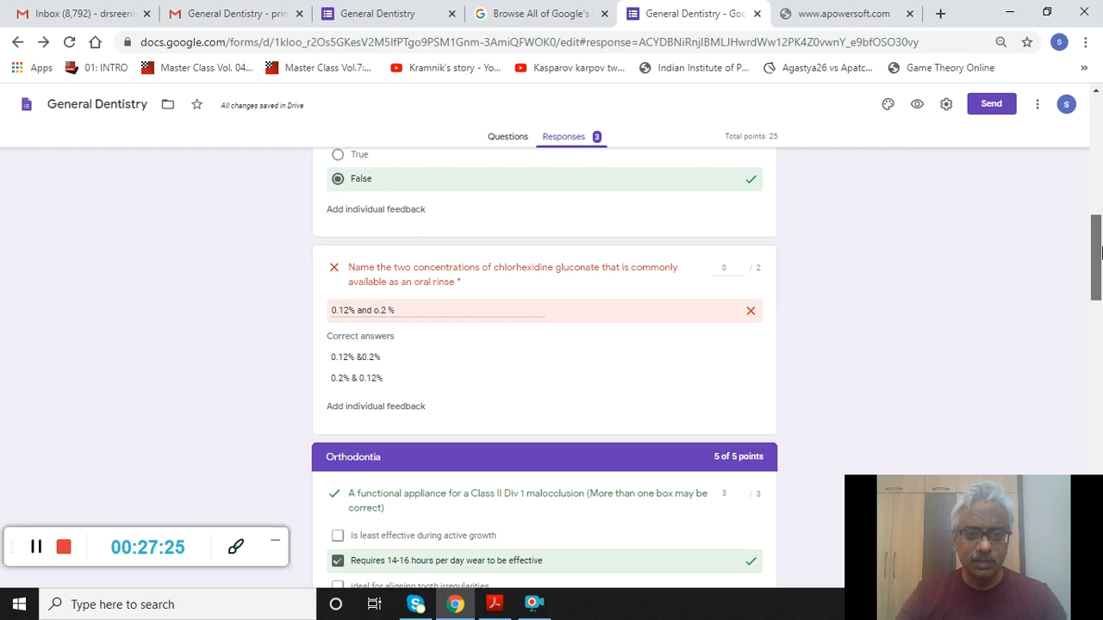
{"action": "scroll", "coordinate": [701, 288], "scroll_direction": "up", "scroll_amount": 3}
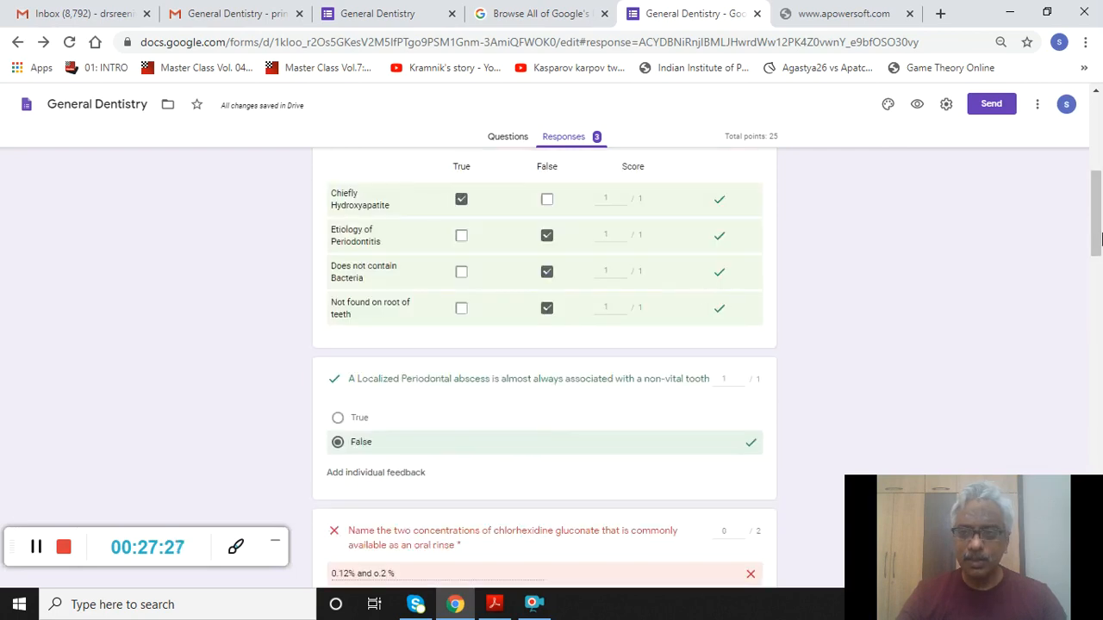
{"action": "left_click_drag", "start_coordinate": [1096, 226], "coordinate": [1099, 263]}
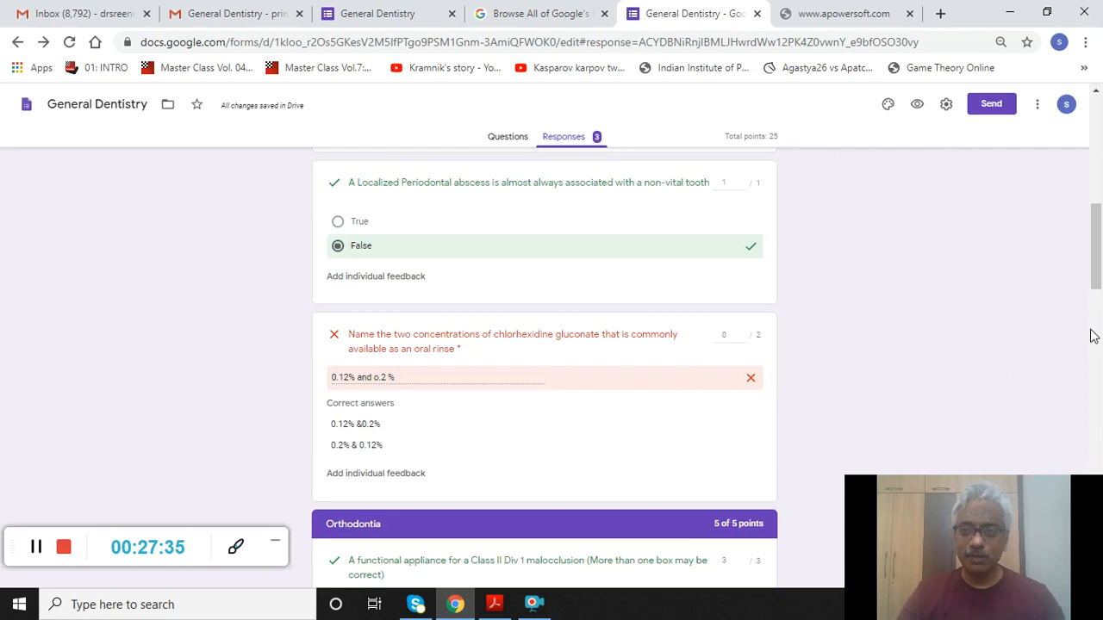
{"action": "left_click_drag", "start_coordinate": [1098, 286], "coordinate": [1099, 541]}
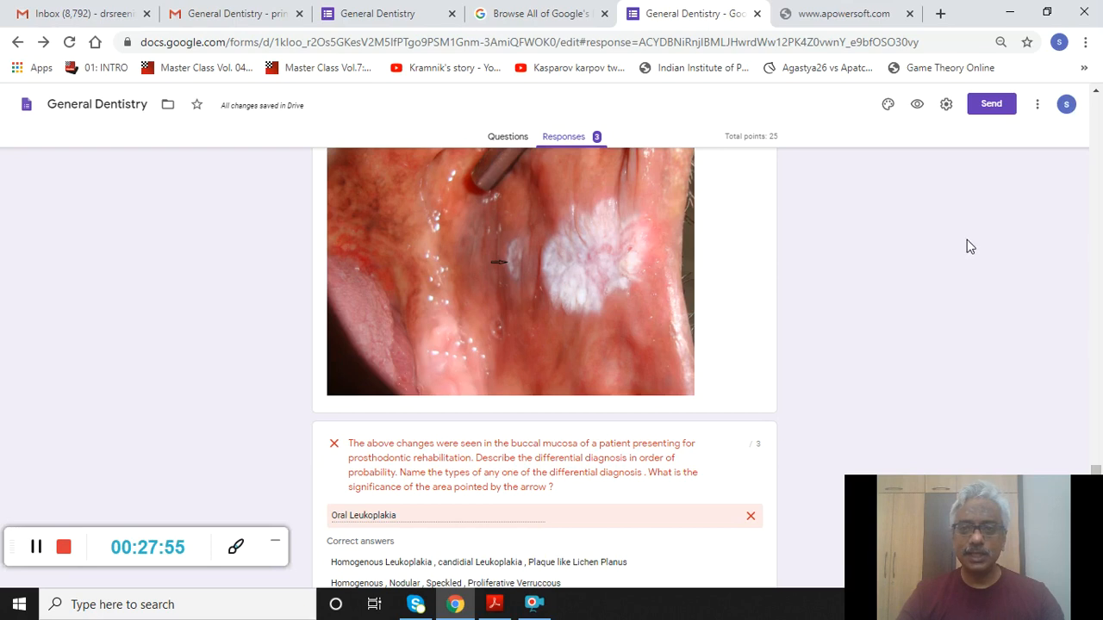